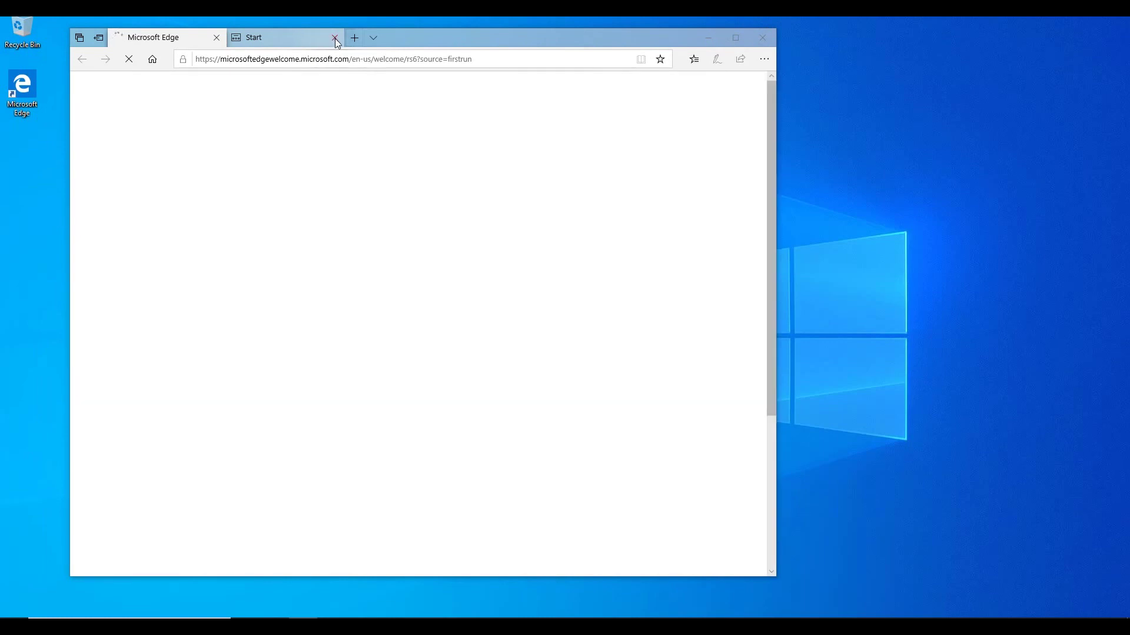
# Step: Maximize Edge, search Bing for 'microsoft office deployment tool', and open its Download Center page
pyautogui.doubleClick(441, 34)
pyautogui.click(433, 39)
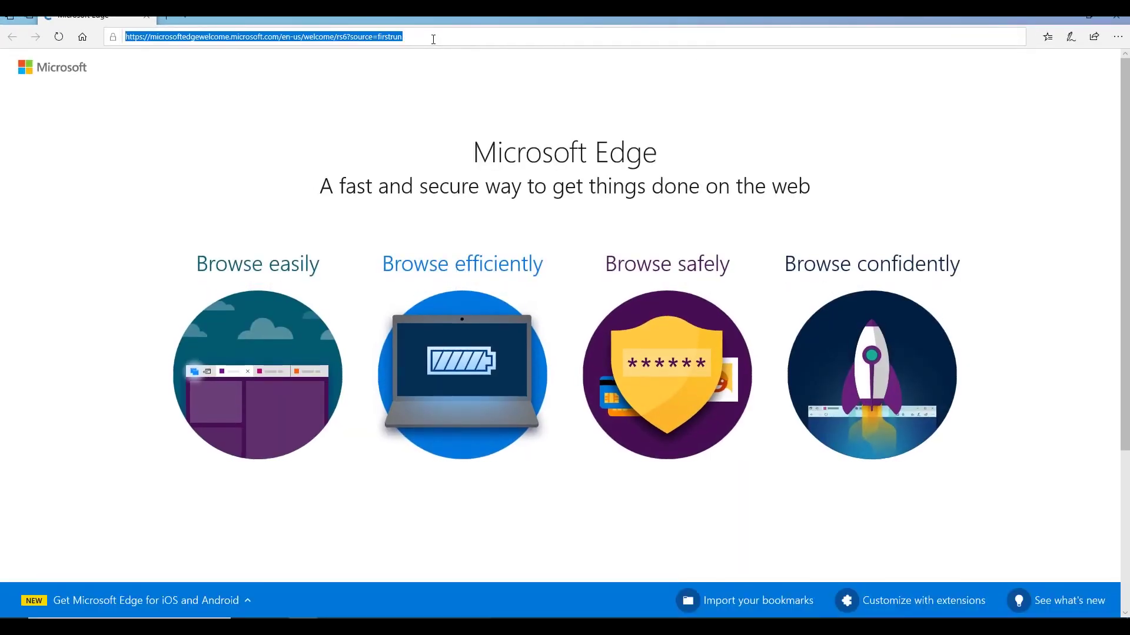
pyautogui.write('micros')
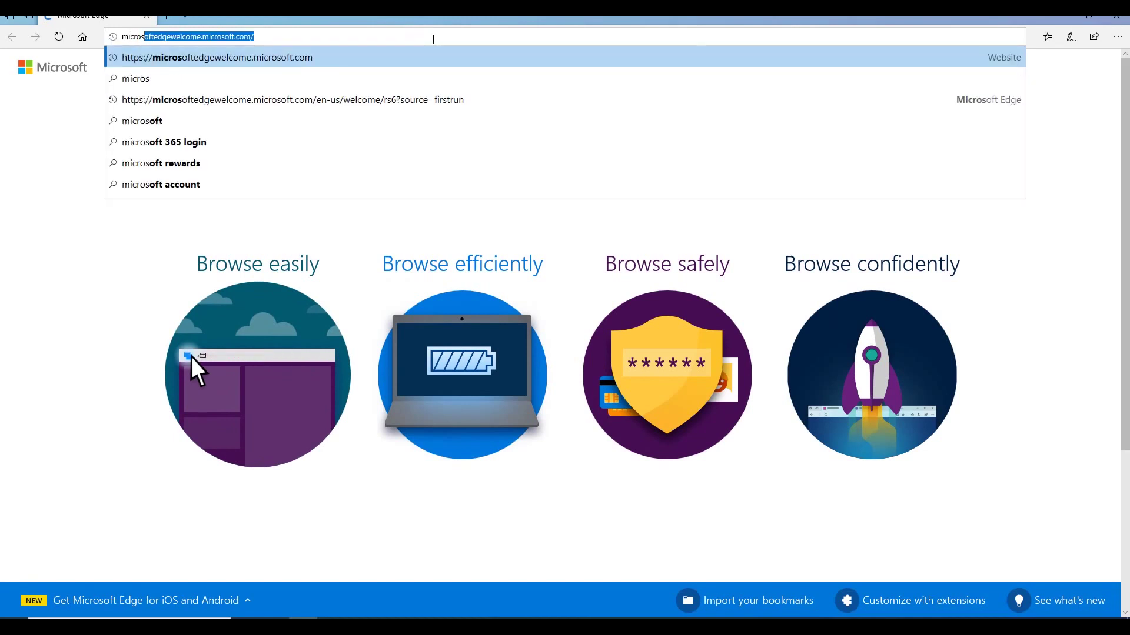
pyautogui.write('oft o')
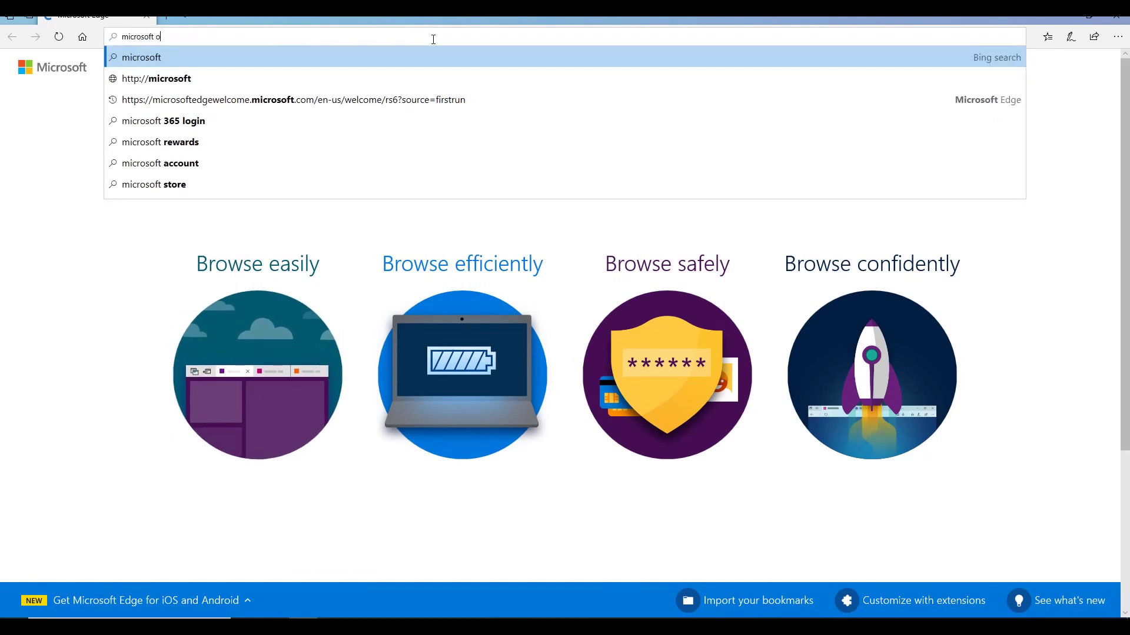
pyautogui.write('ffice deplo')
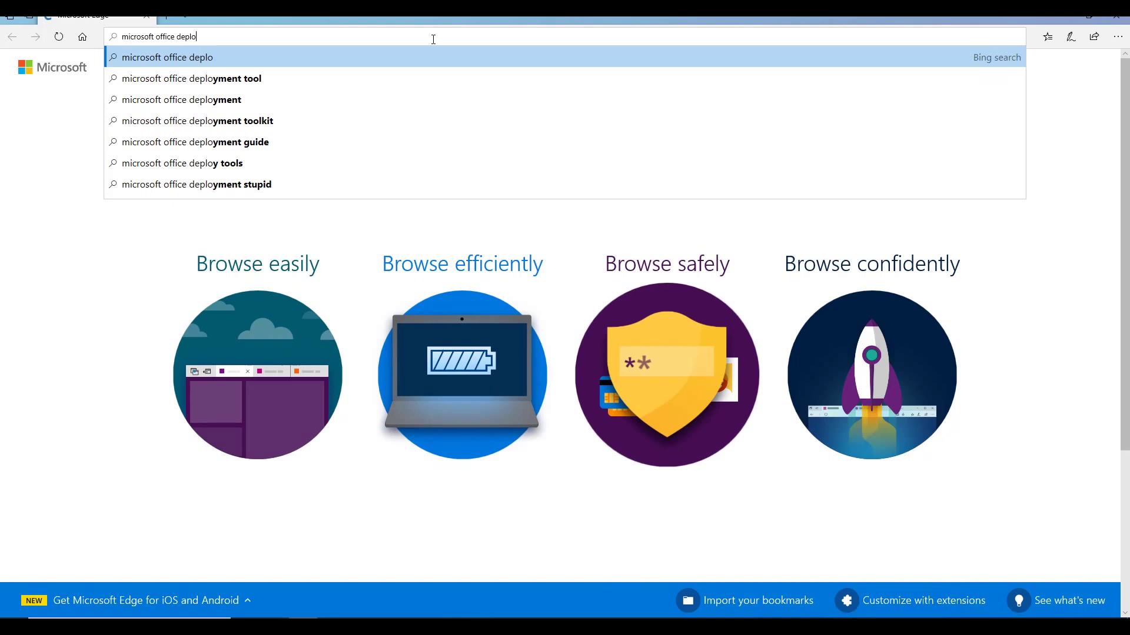
pyautogui.press('Down')
pyautogui.press('Return')
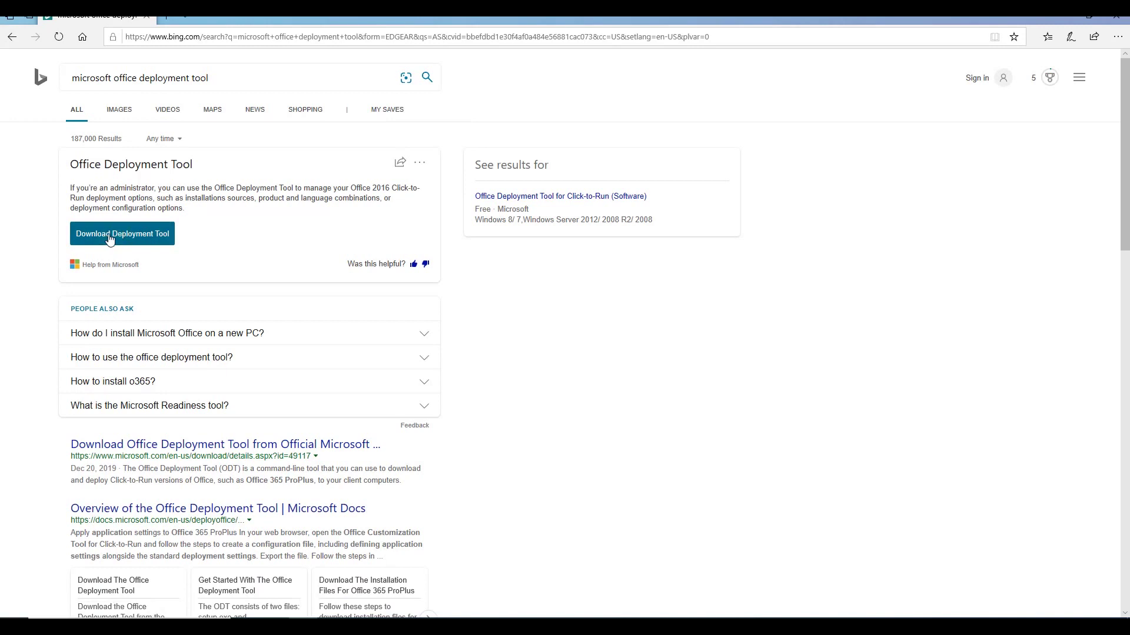
pyautogui.click(118, 234)
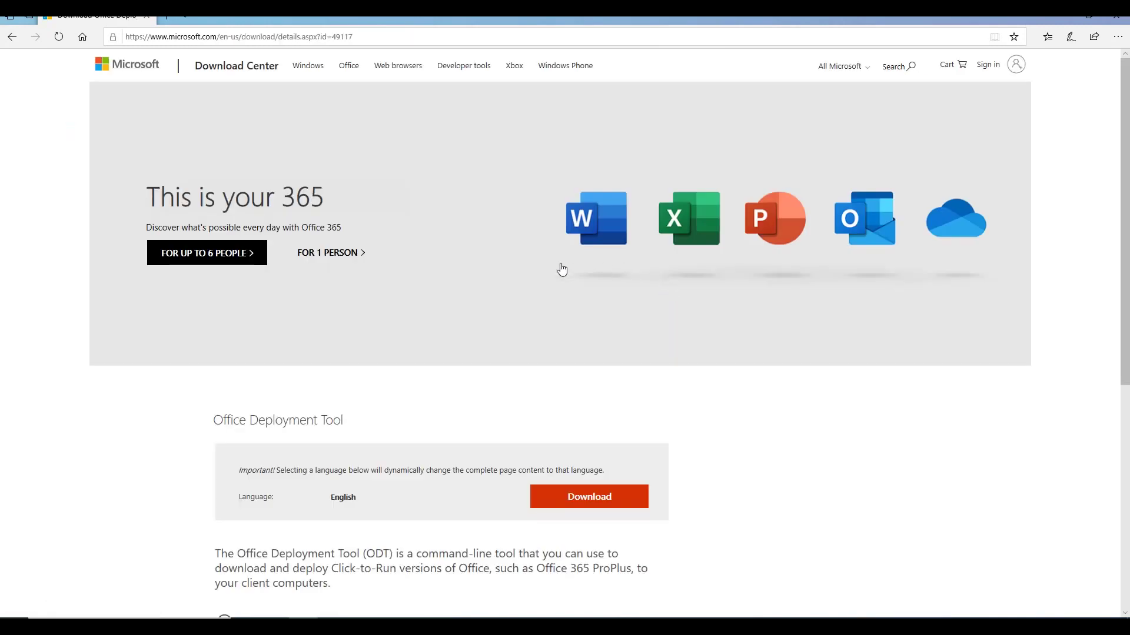
pyautogui.scroll(-2, 491, 390)
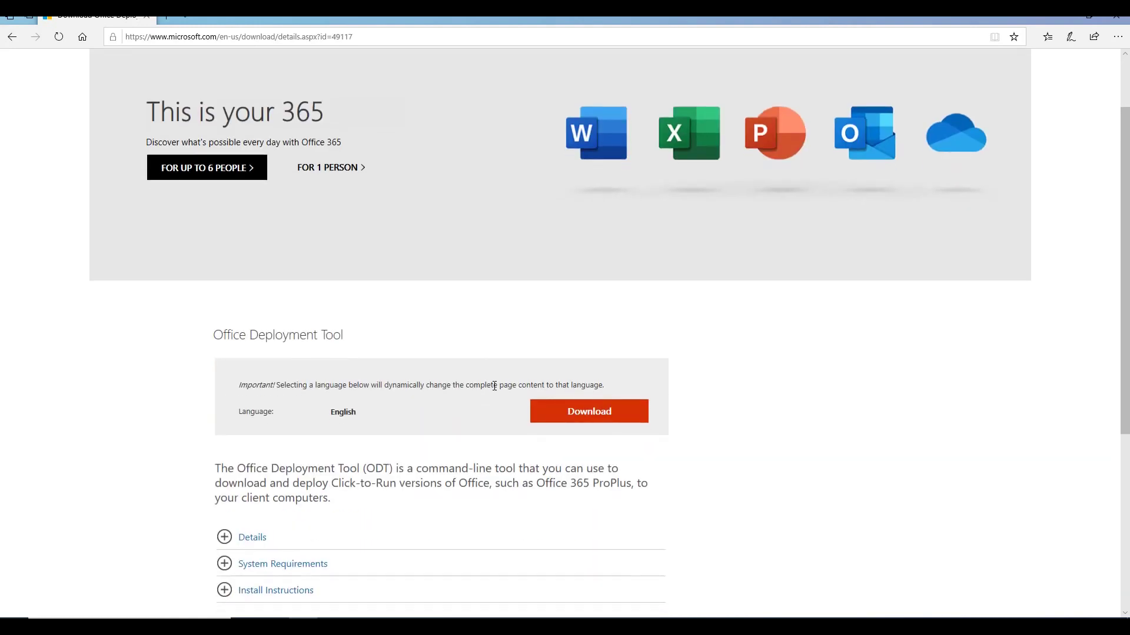
# Step: Download and save the Office Deployment Tool, then run it as administrator from Downloads
pyautogui.click(577, 419)
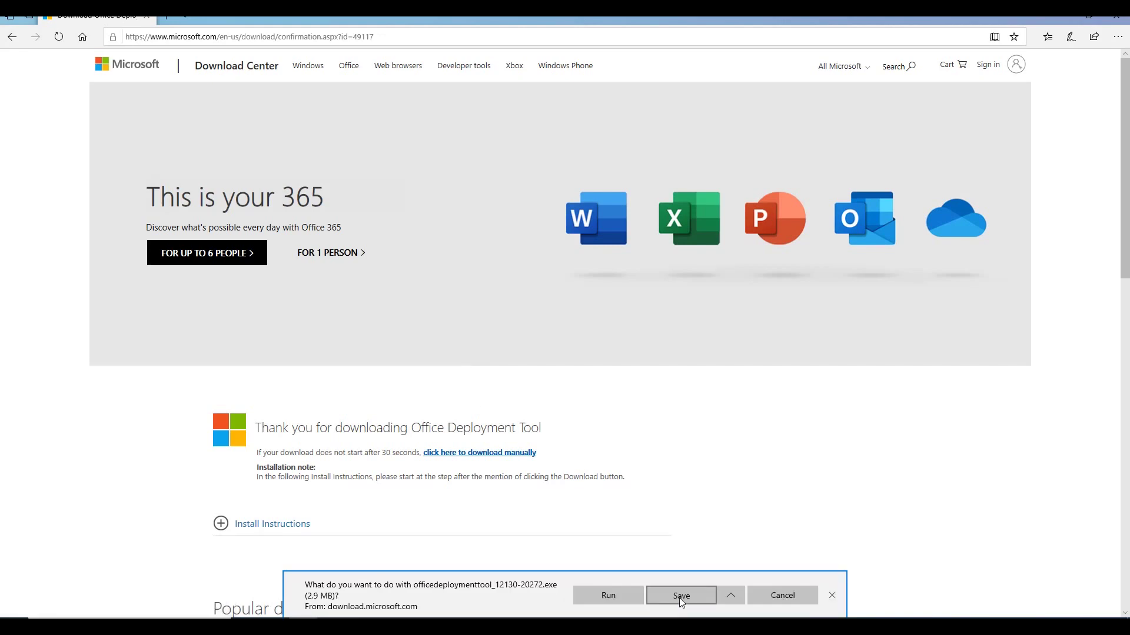
pyautogui.click(681, 596)
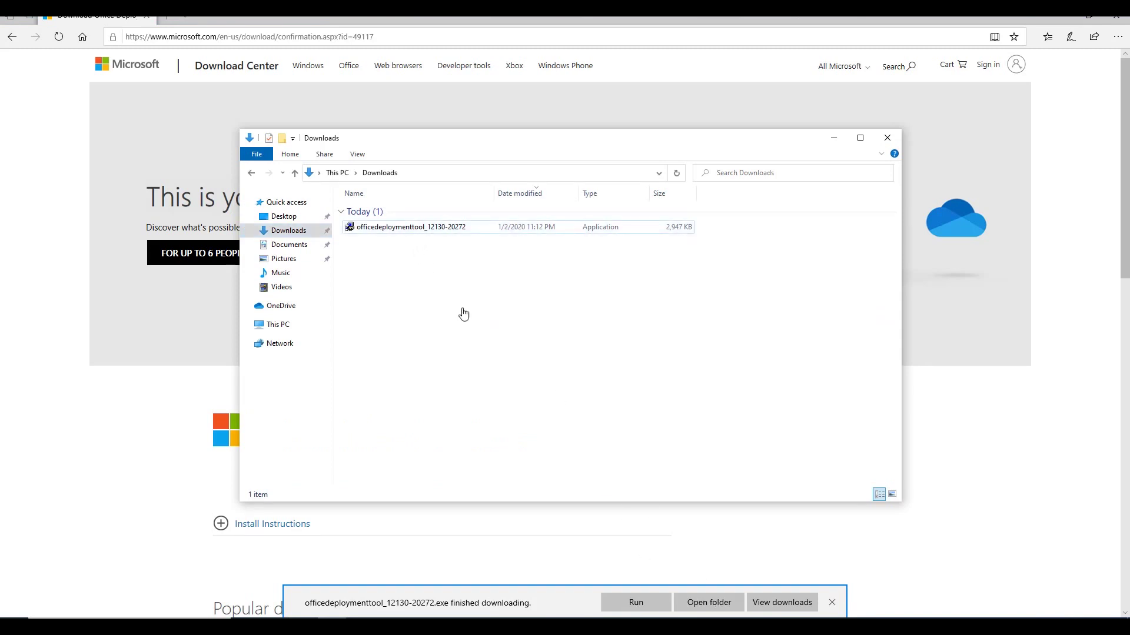
pyautogui.click(410, 232)
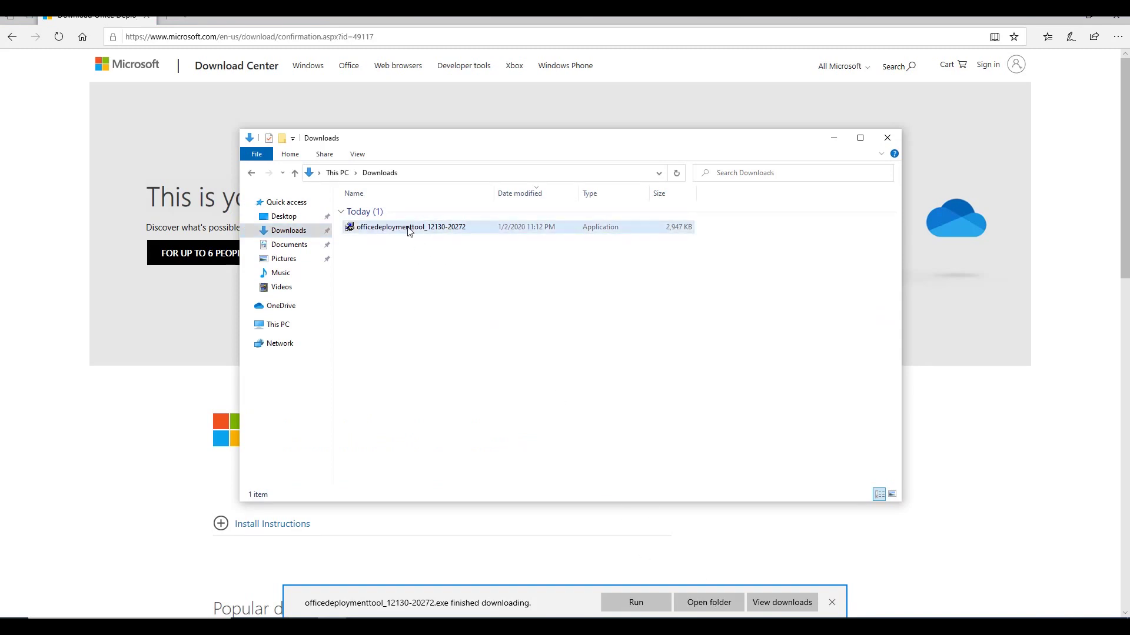
pyautogui.rightClick(410, 231)
pyautogui.click(486, 249)
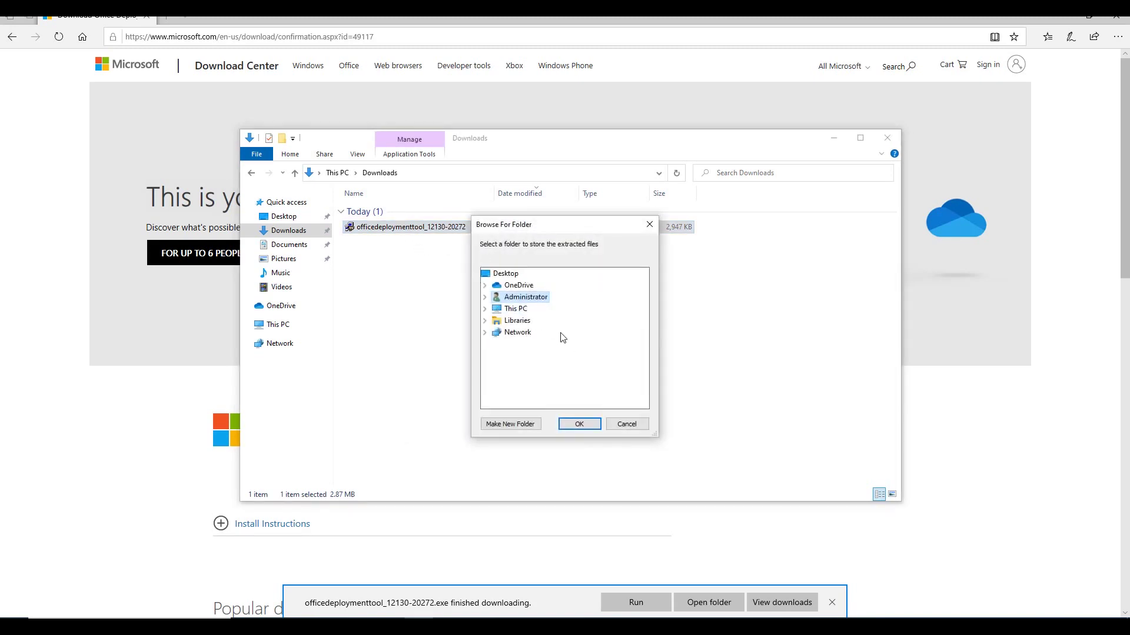
# Step: Extract the tool into a new 'Office' folder on Local Disk (C:) and dismiss the failure message
pyautogui.click(484, 309)
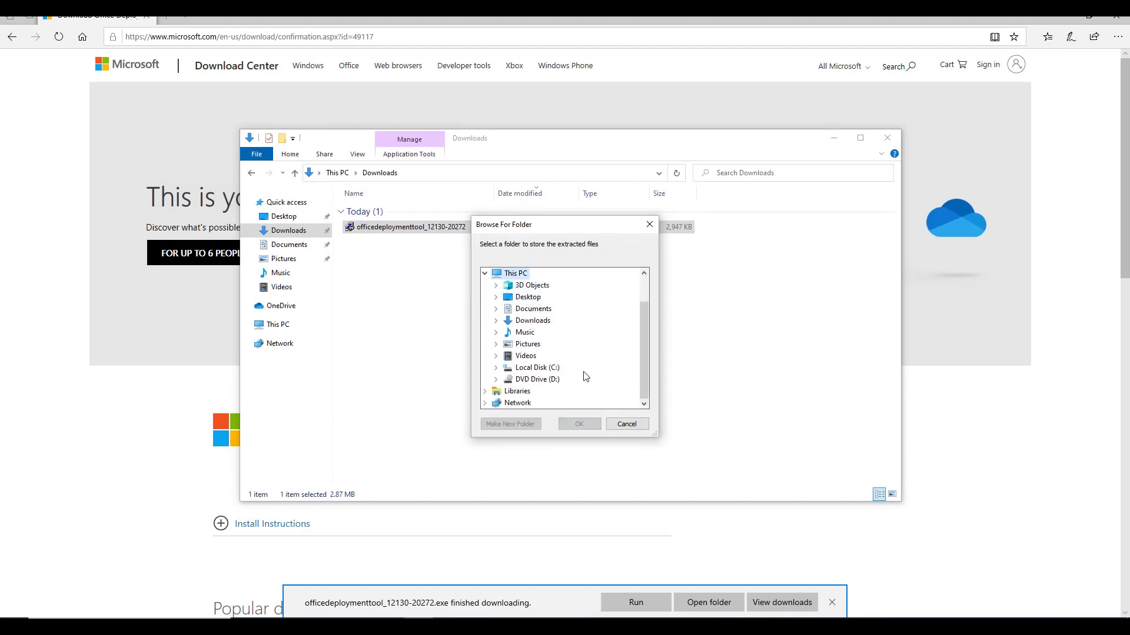
pyautogui.doubleClick(553, 369)
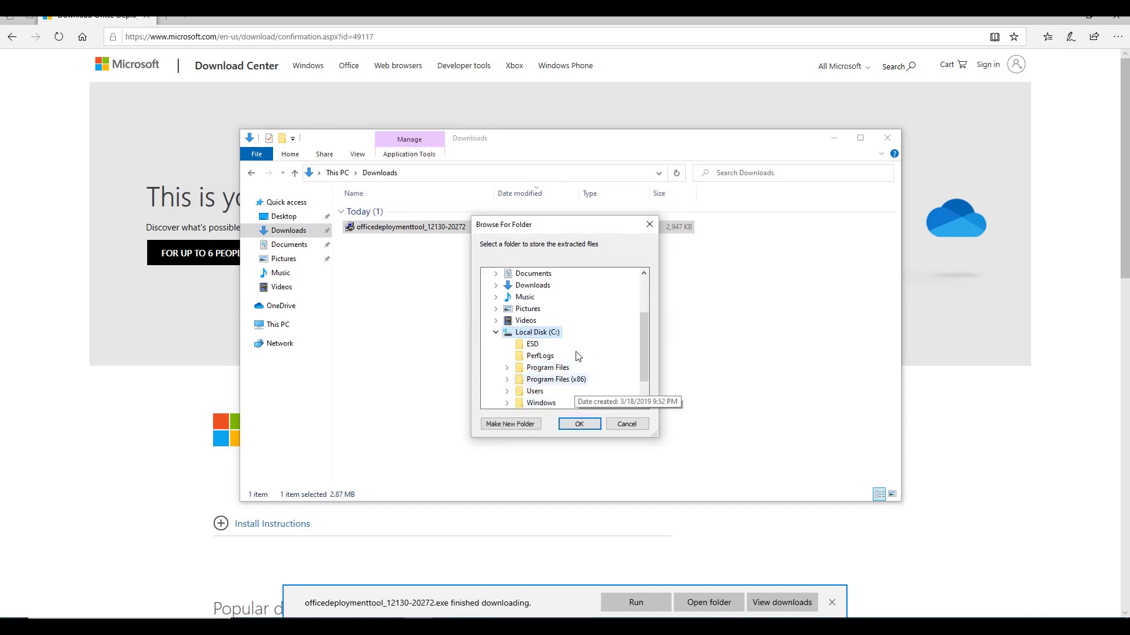
pyautogui.click(515, 425)
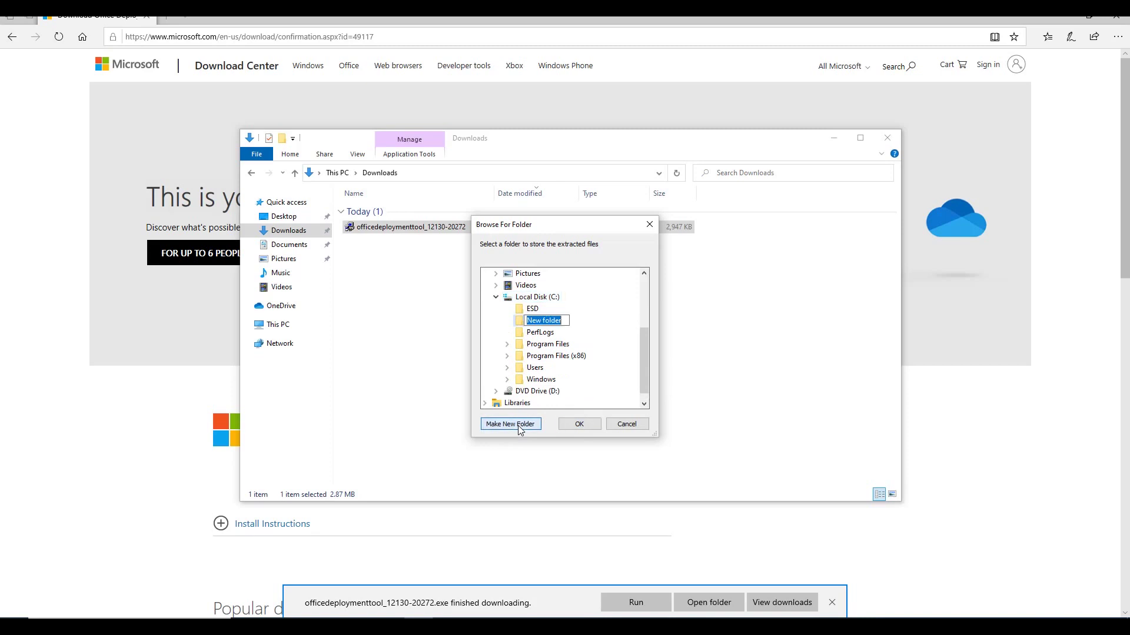
pyautogui.write('OFf')
pyautogui.write('ffice')
pyautogui.click(559, 328)
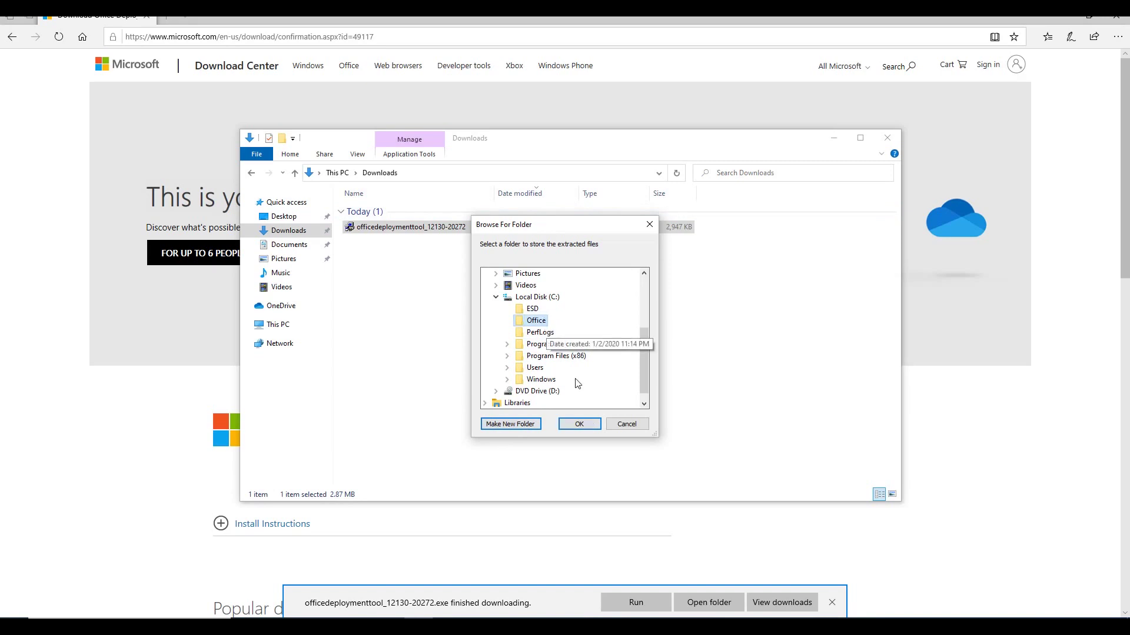
pyautogui.click(591, 428)
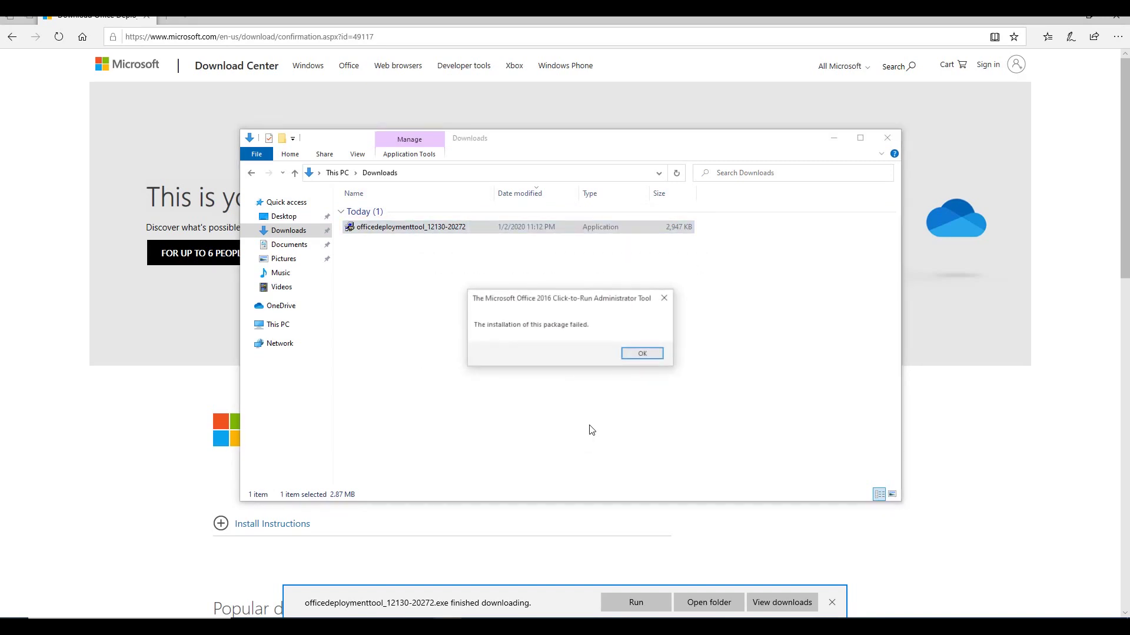
pyautogui.click(639, 353)
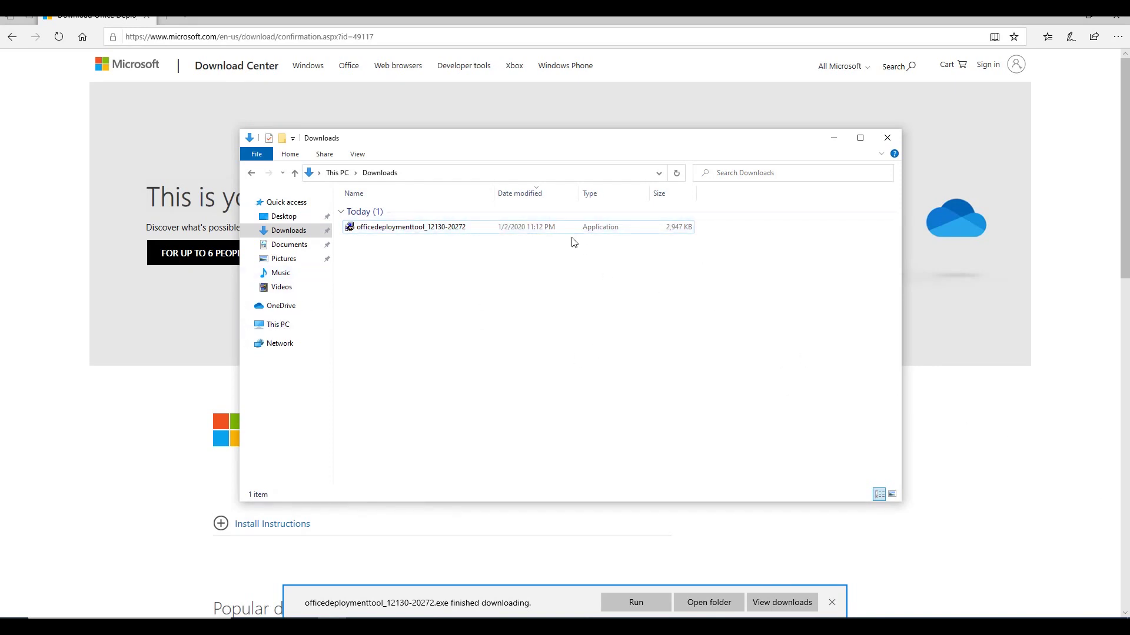
# Step: Navigate through This PC and Local Disk (C:) into the Office folder
pyautogui.click(429, 227)
pyautogui.rightClick(429, 227)
pyautogui.click(751, 347)
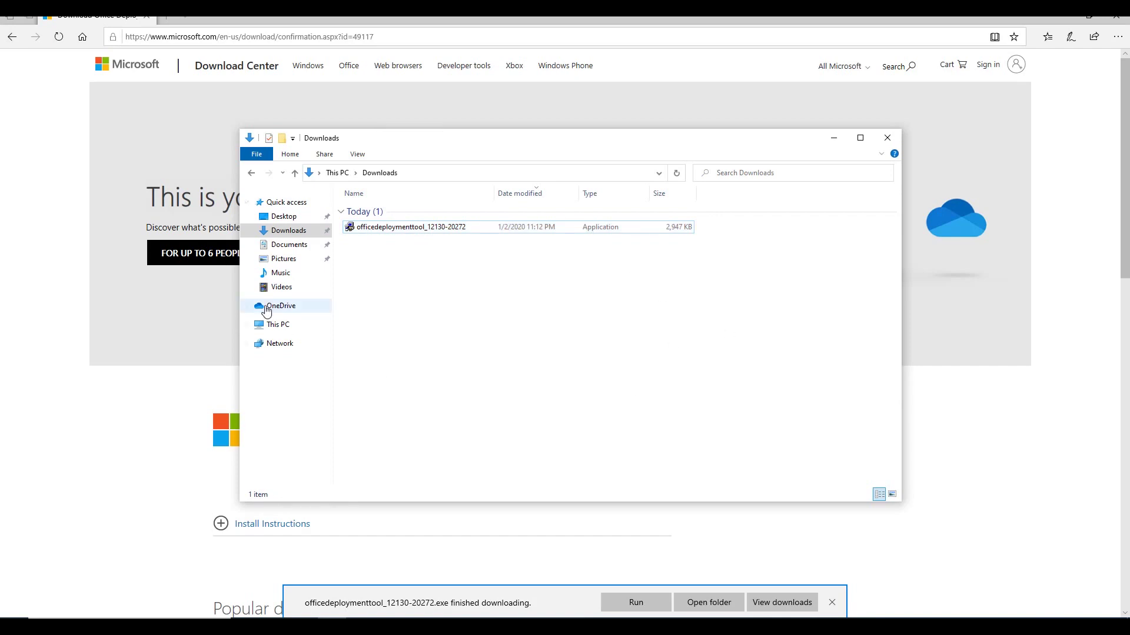
pyautogui.click(275, 324)
pyautogui.click(446, 336)
pyautogui.doubleClick(446, 335)
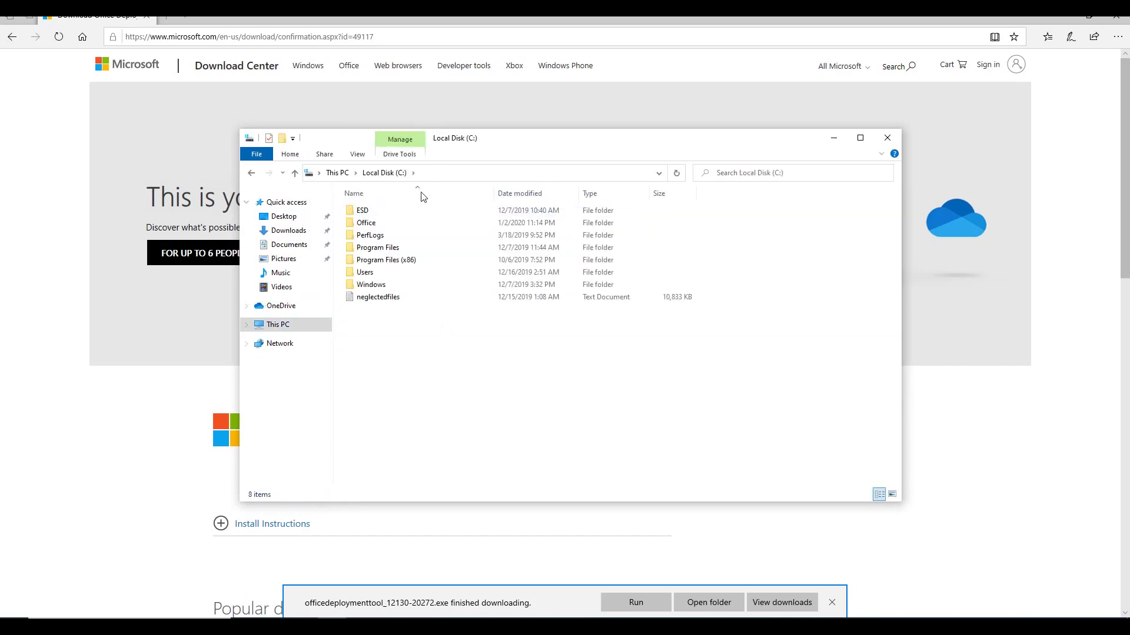
pyautogui.doubleClick(411, 225)
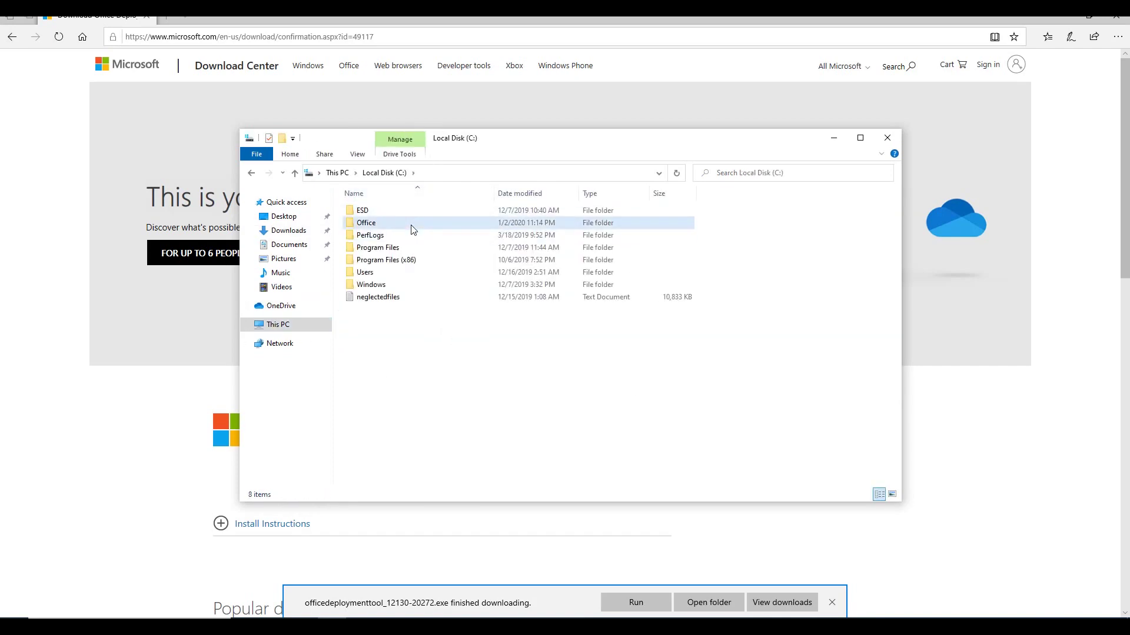
pyautogui.click(384, 172)
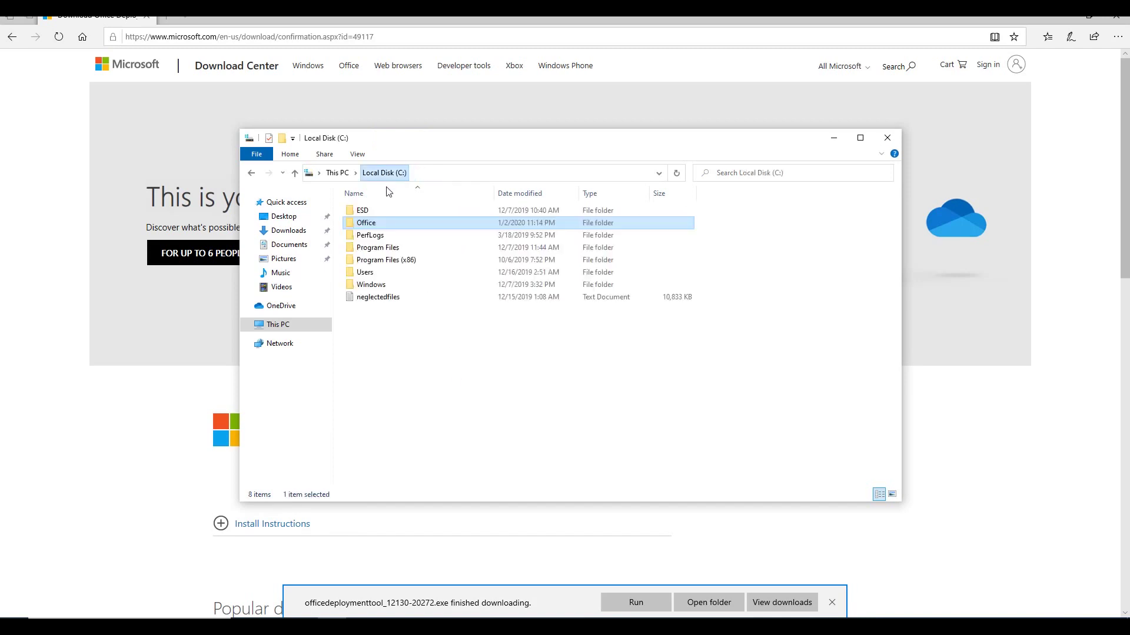
pyautogui.doubleClick(406, 225)
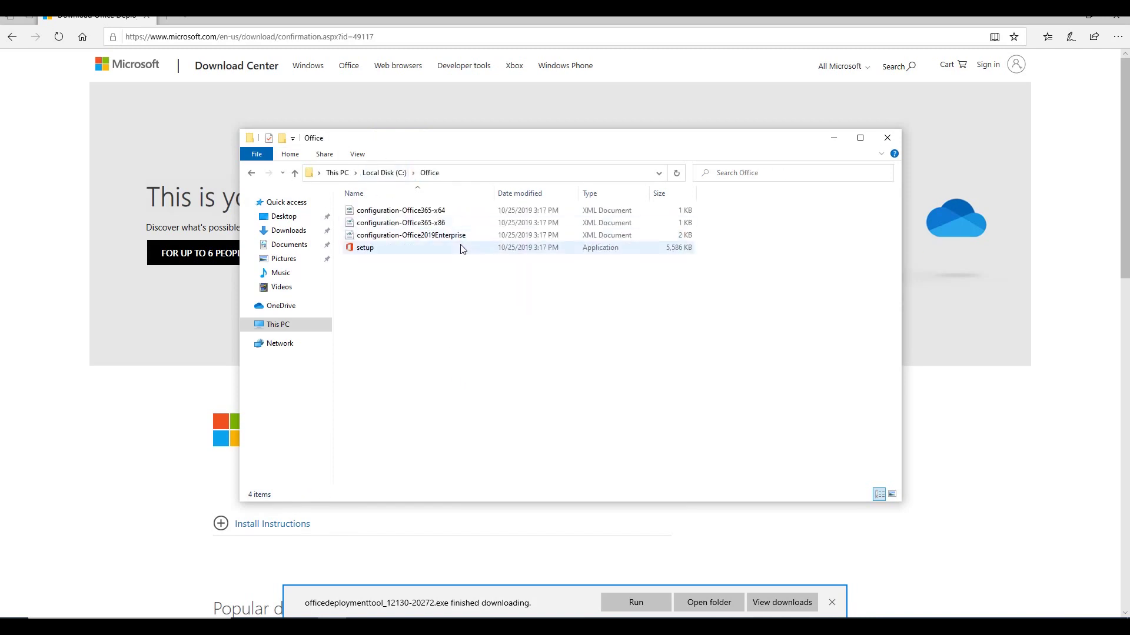
# Step: Inspect the setup application and the configuration-Office365-x86 and Office2019Enterprise XML files
pyautogui.click(372, 250)
pyautogui.click(487, 323)
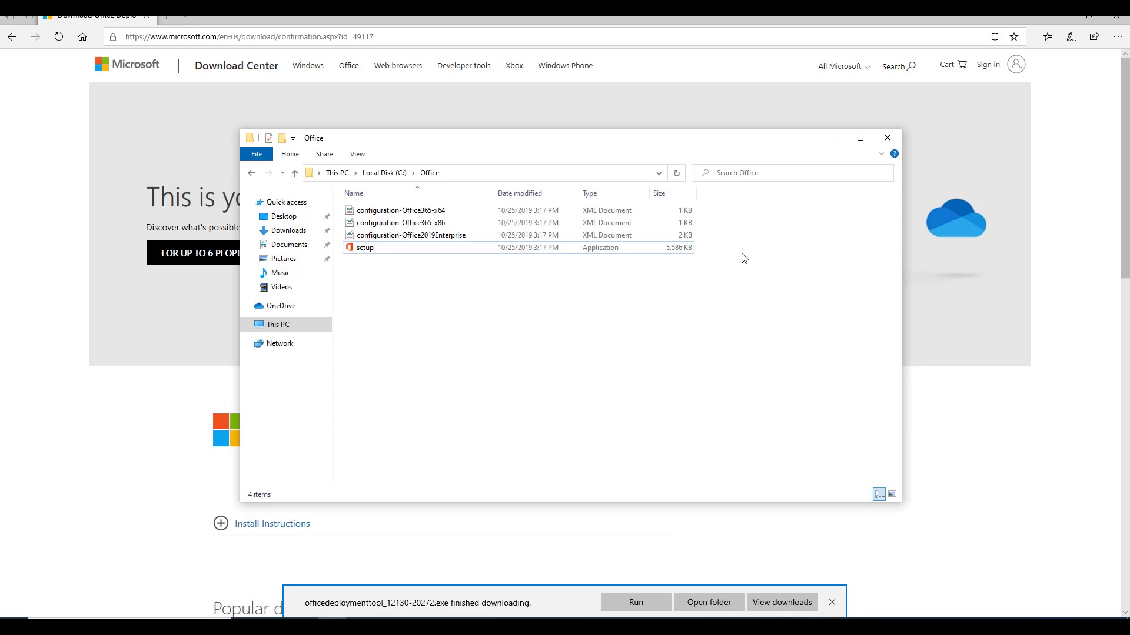
pyautogui.moveTo(741, 255); pyautogui.dragTo(520, 250)
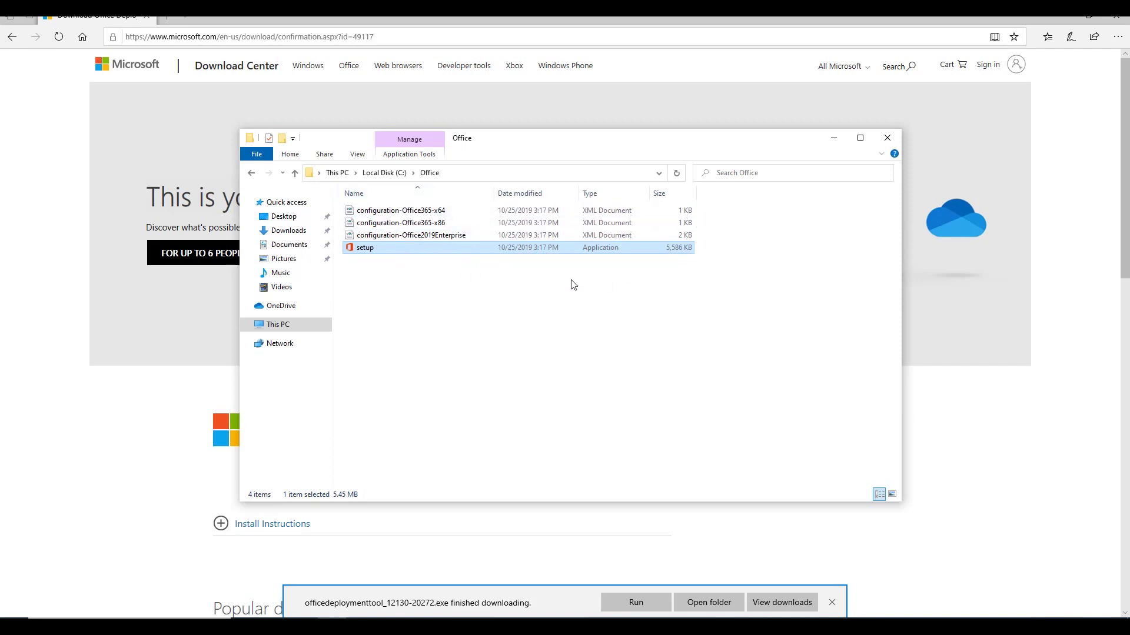
pyautogui.click(388, 268)
pyautogui.click(373, 249)
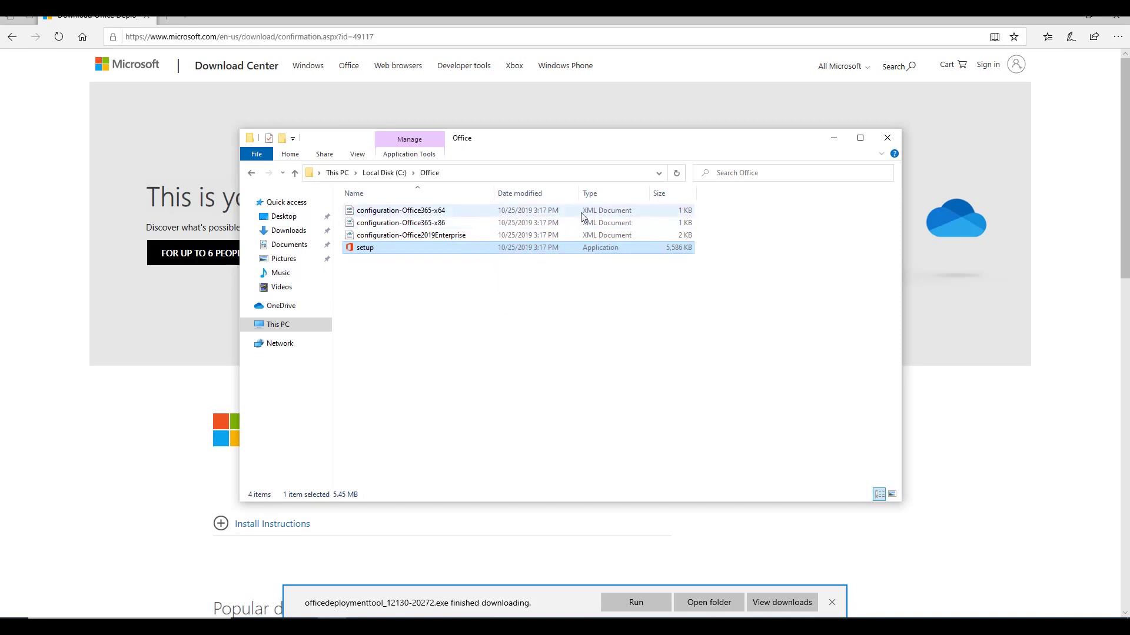
pyautogui.click(652, 224)
pyautogui.click(652, 235)
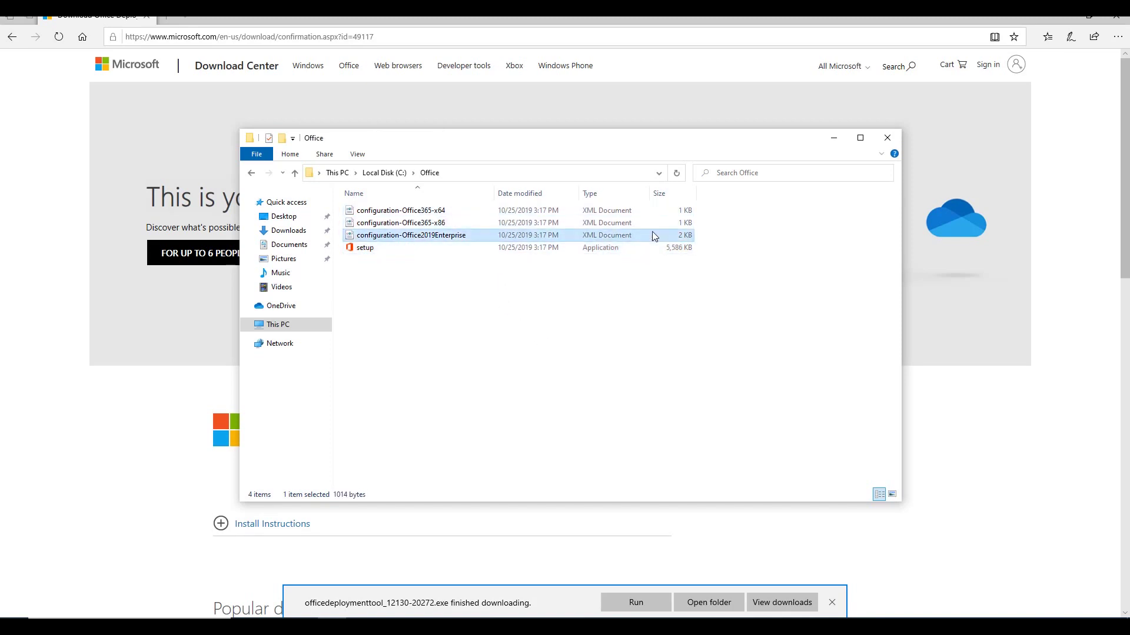
pyautogui.click(677, 337)
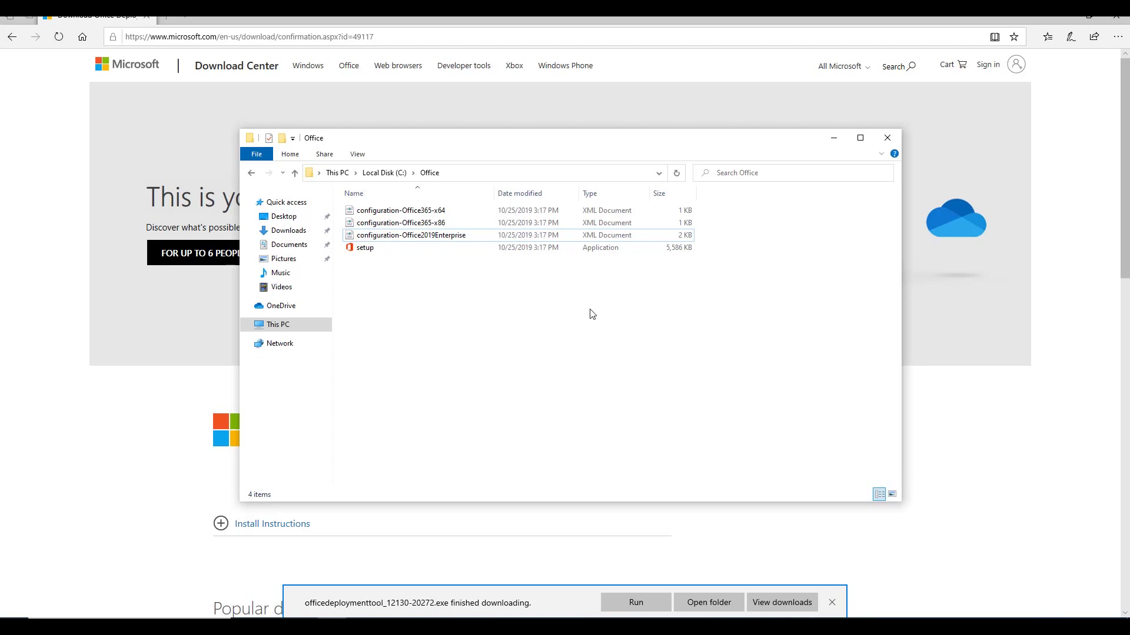
# Step: Go to config.office.com in Edge
pyautogui.click(427, 41)
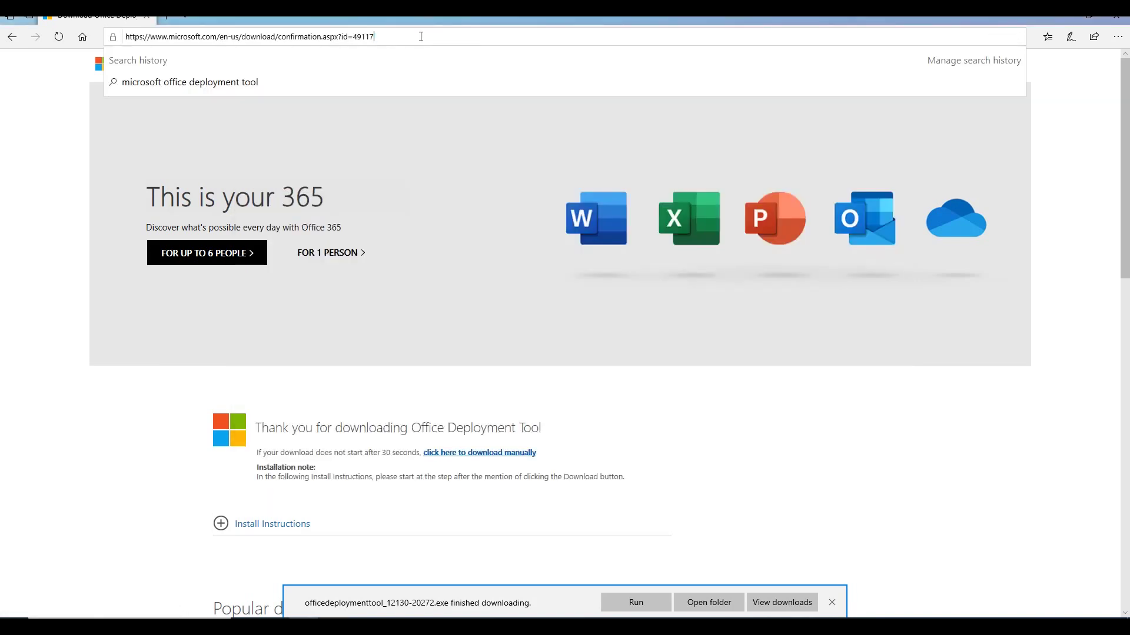
pyautogui.moveTo(421, 37); pyautogui.dragTo(69, 20)
pyautogui.press('BackSpace')
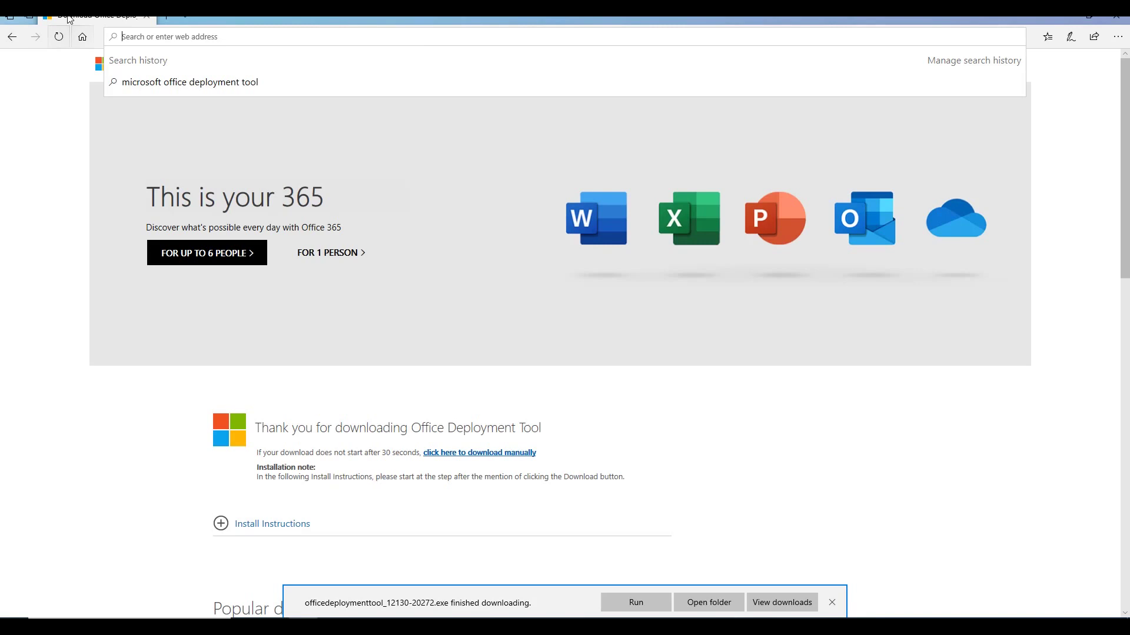
pyautogui.write('config.offic')
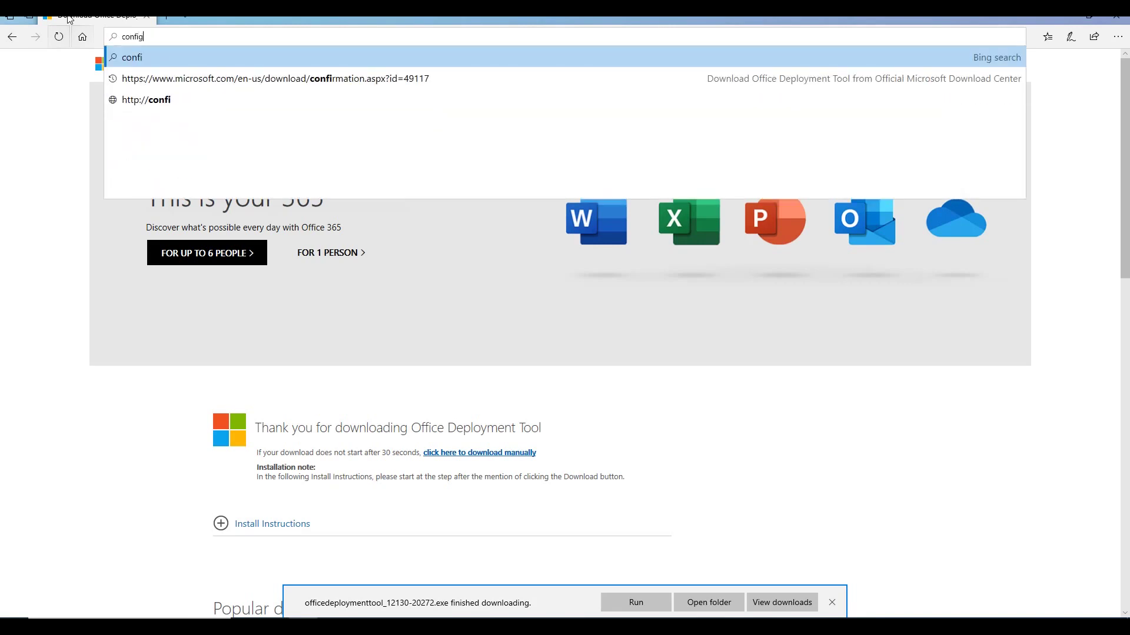
pyautogui.write('e.com')
pyautogui.press('Return')
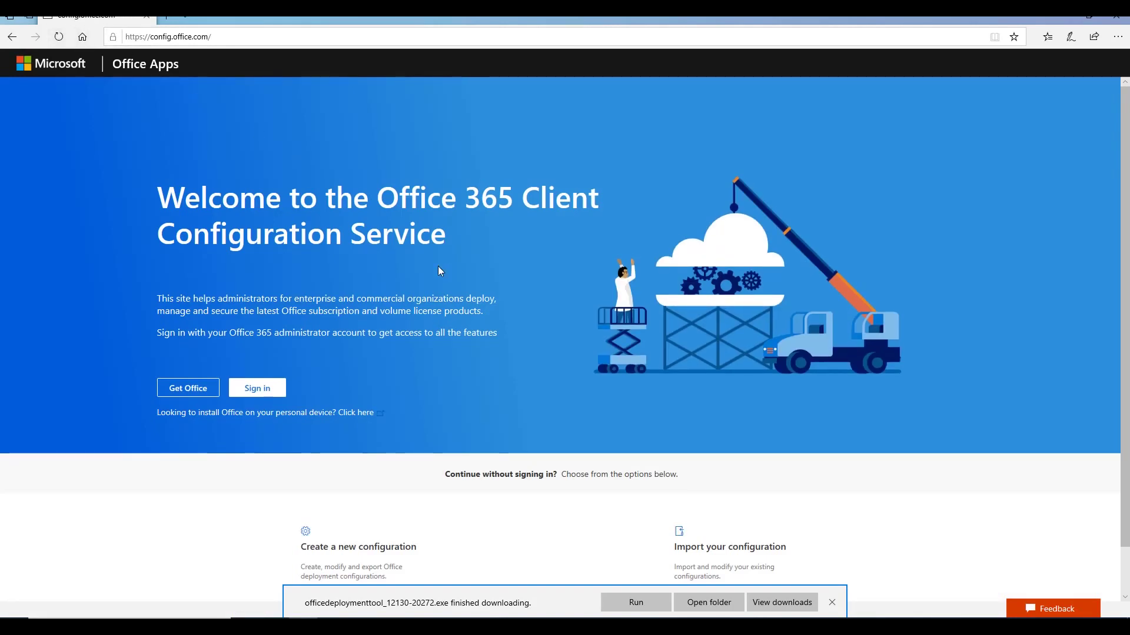
pyautogui.scroll(-1, 447, 232)
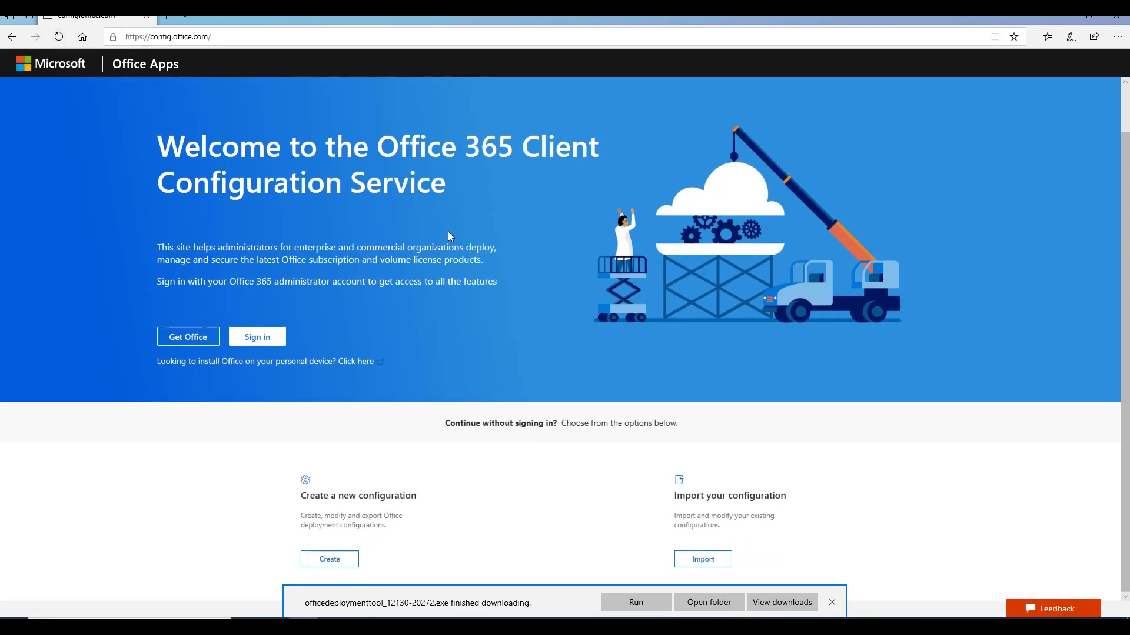
# Step: Close the download notification and choose Create under 'Create a new configuration'
pyautogui.click(831, 602)
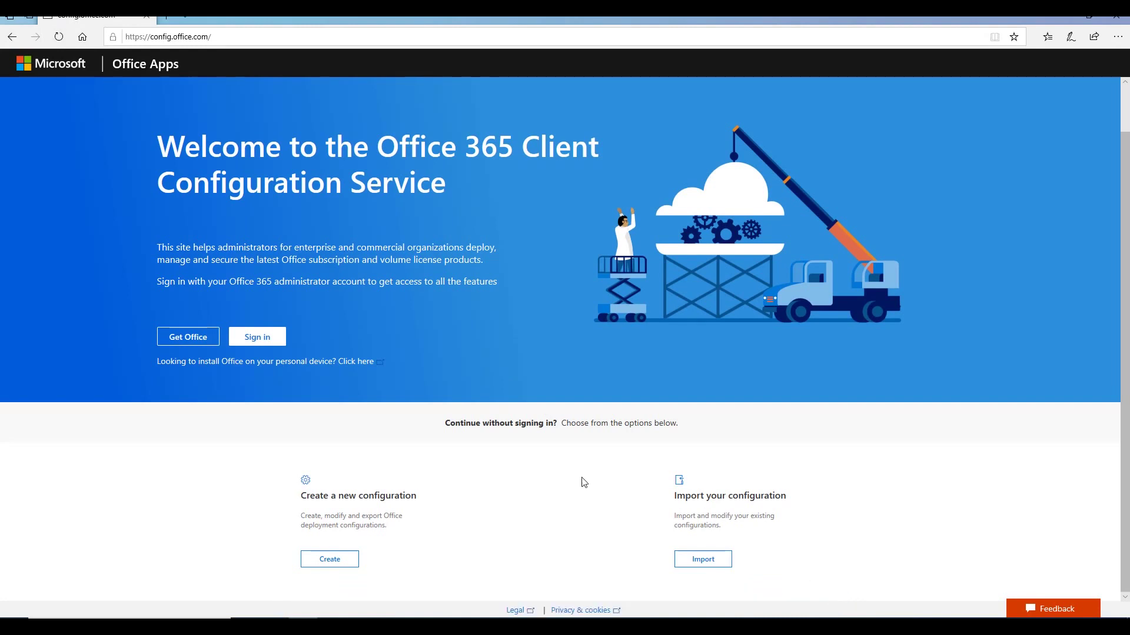
pyautogui.click(264, 340)
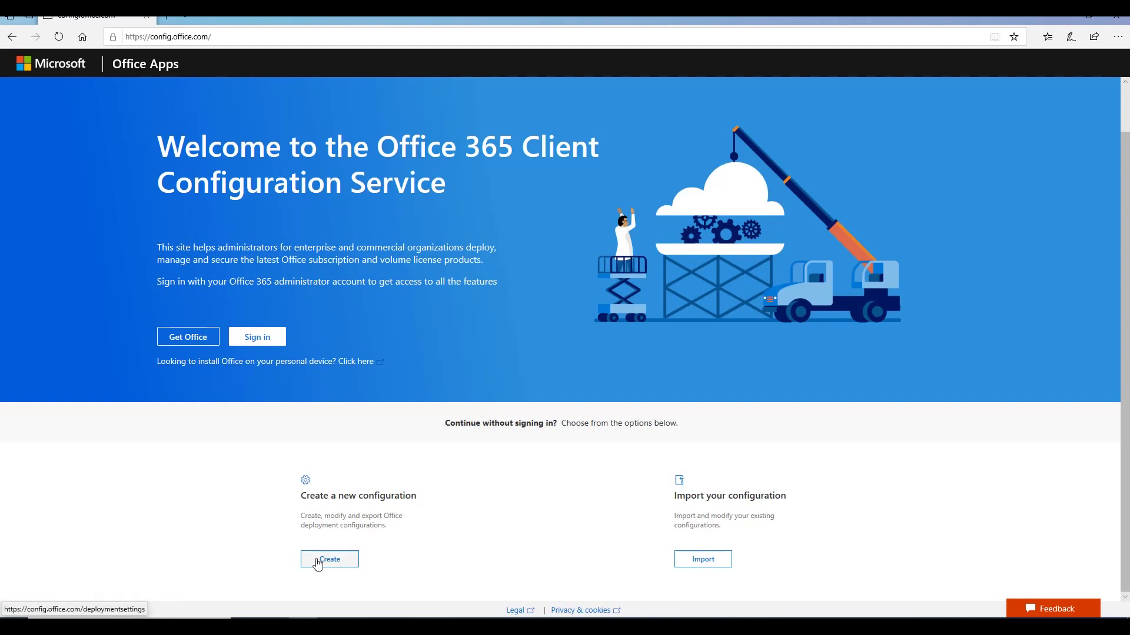
pyautogui.moveTo(302, 496); pyautogui.dragTo(435, 500)
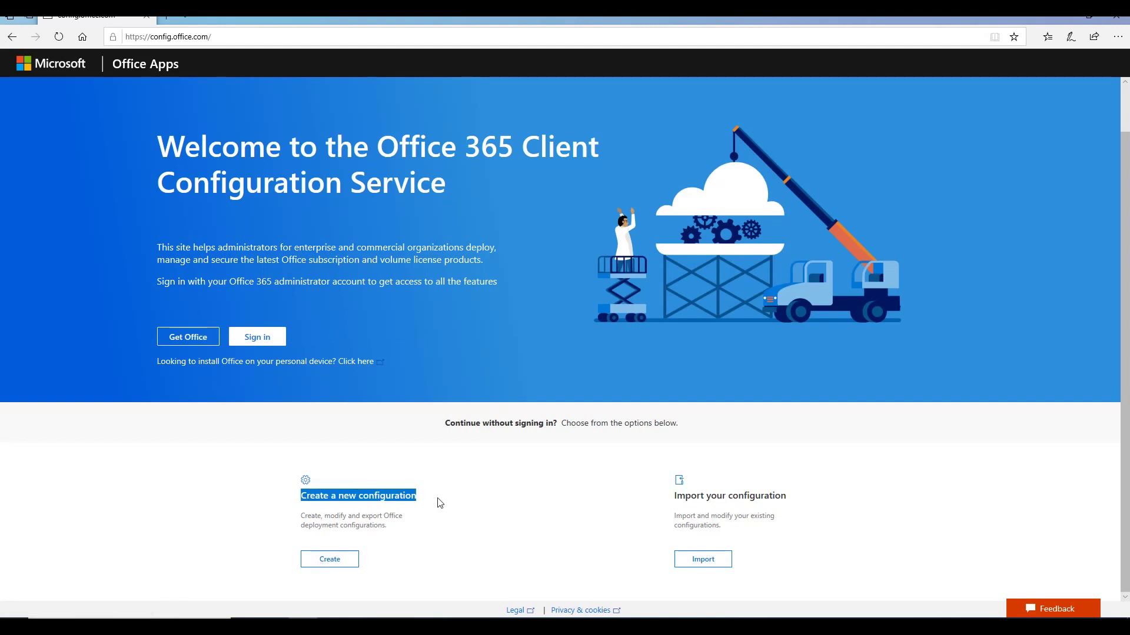
pyautogui.click(438, 503)
# Step: Choose Office 365 Business as the 64-bit Office suite, adding no extra products
pyautogui.click(342, 563)
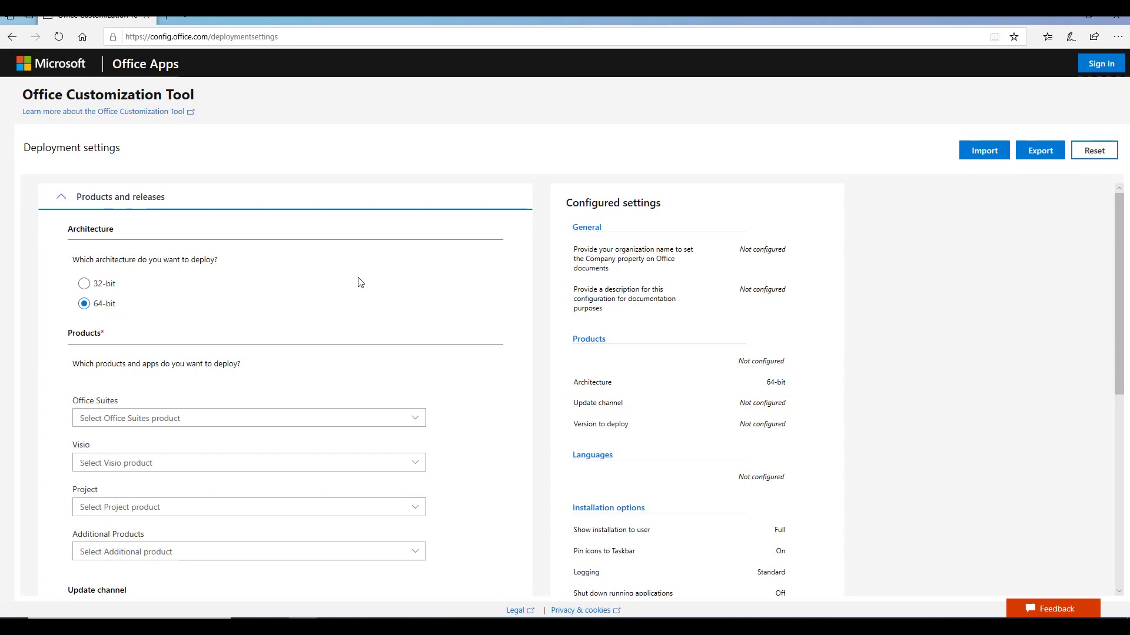
pyautogui.moveTo(83, 260); pyautogui.dragTo(234, 260)
pyautogui.click(136, 273)
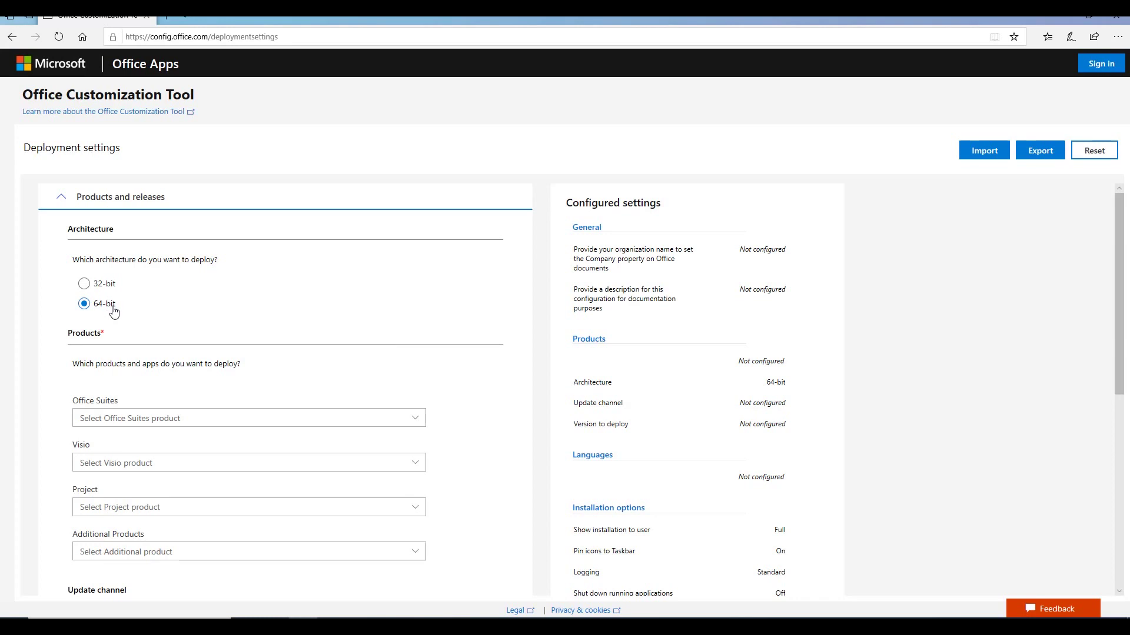
pyautogui.scroll(-1, 114, 311)
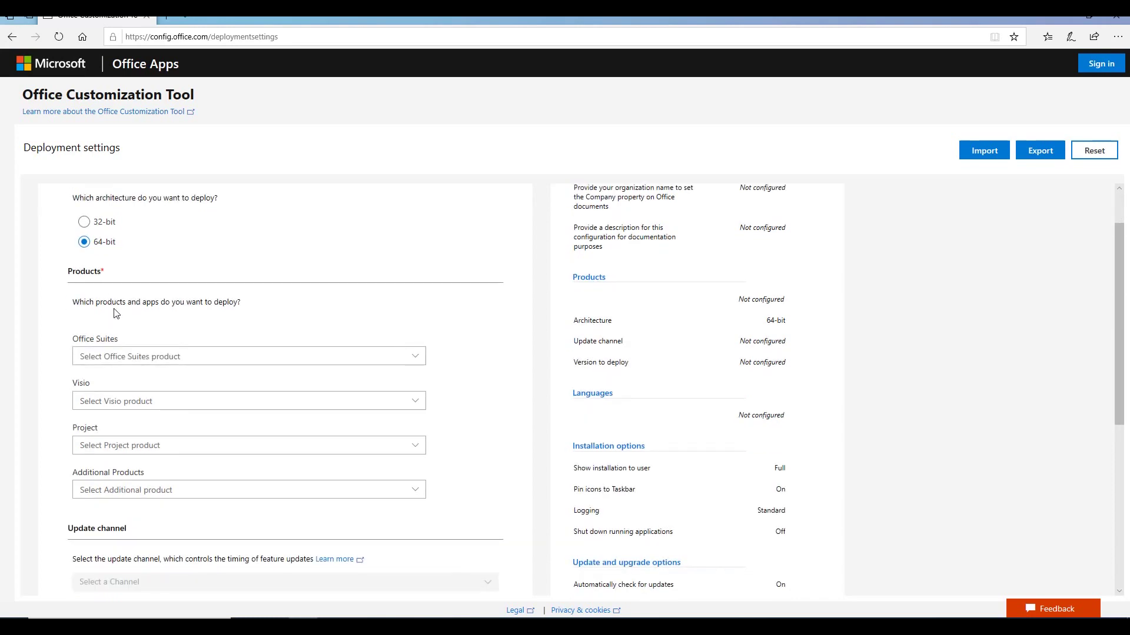
pyautogui.click(405, 363)
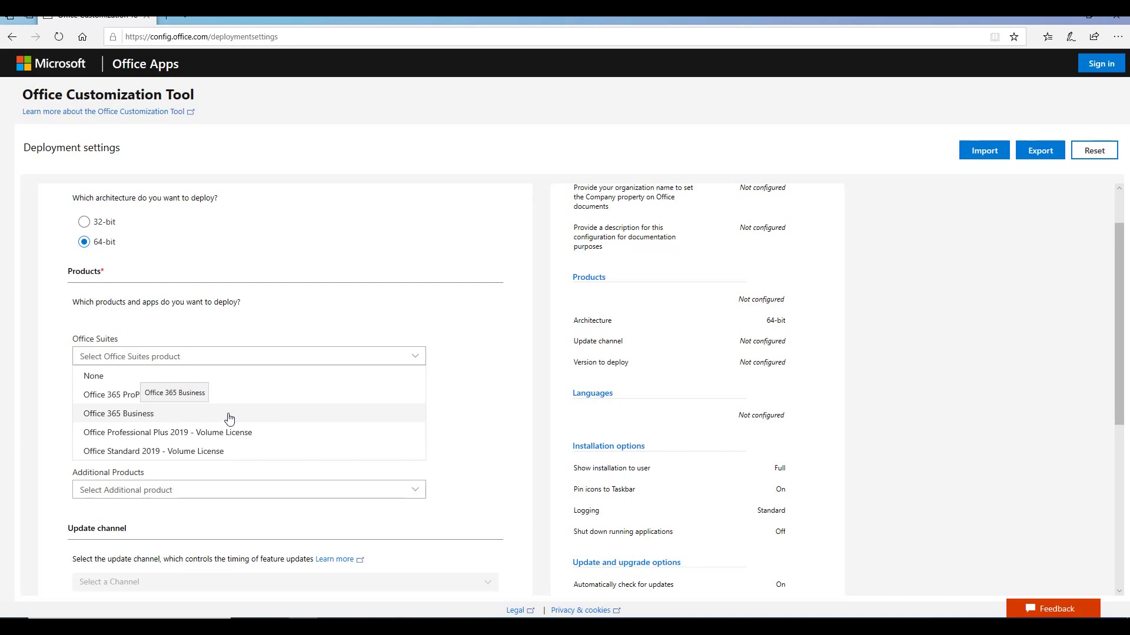
pyautogui.click(149, 417)
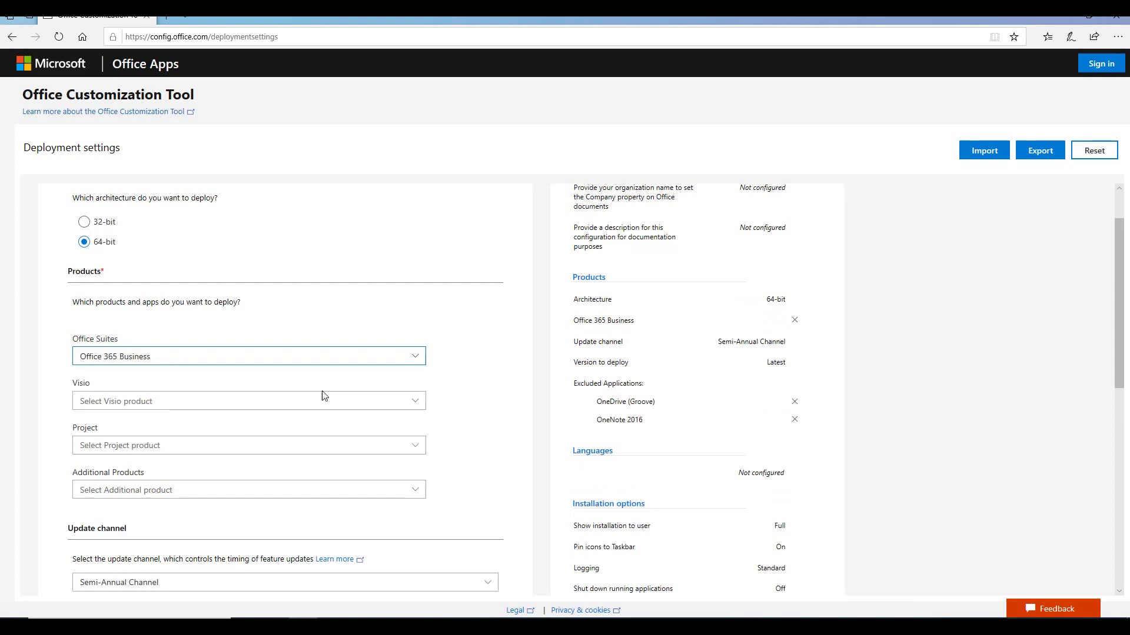
pyautogui.scroll(-1, 322, 396)
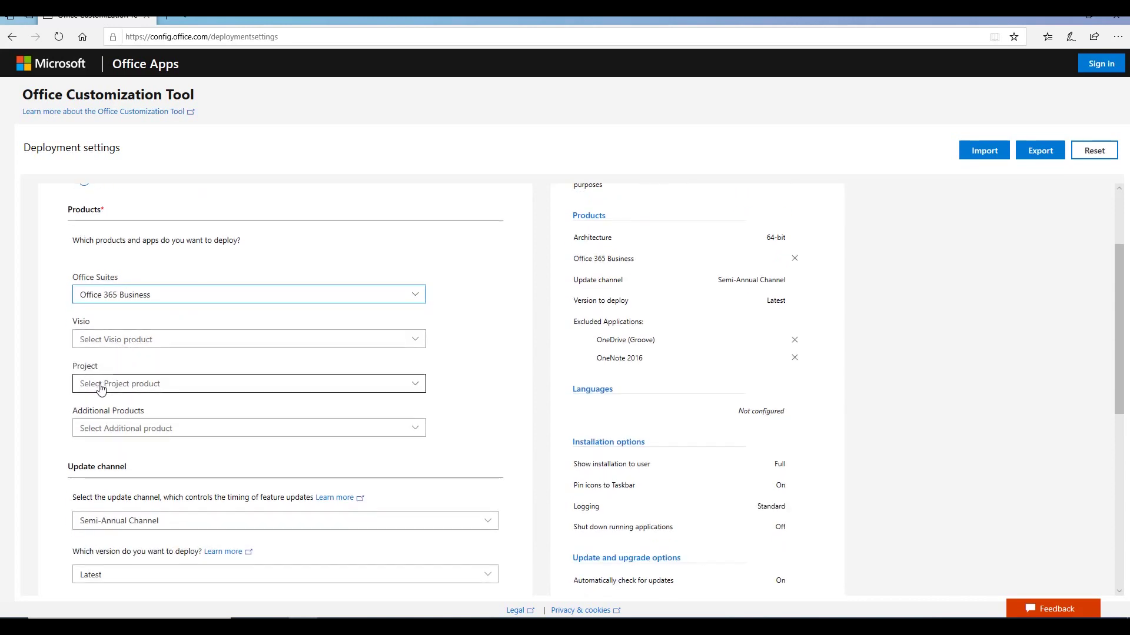
pyautogui.click(113, 430)
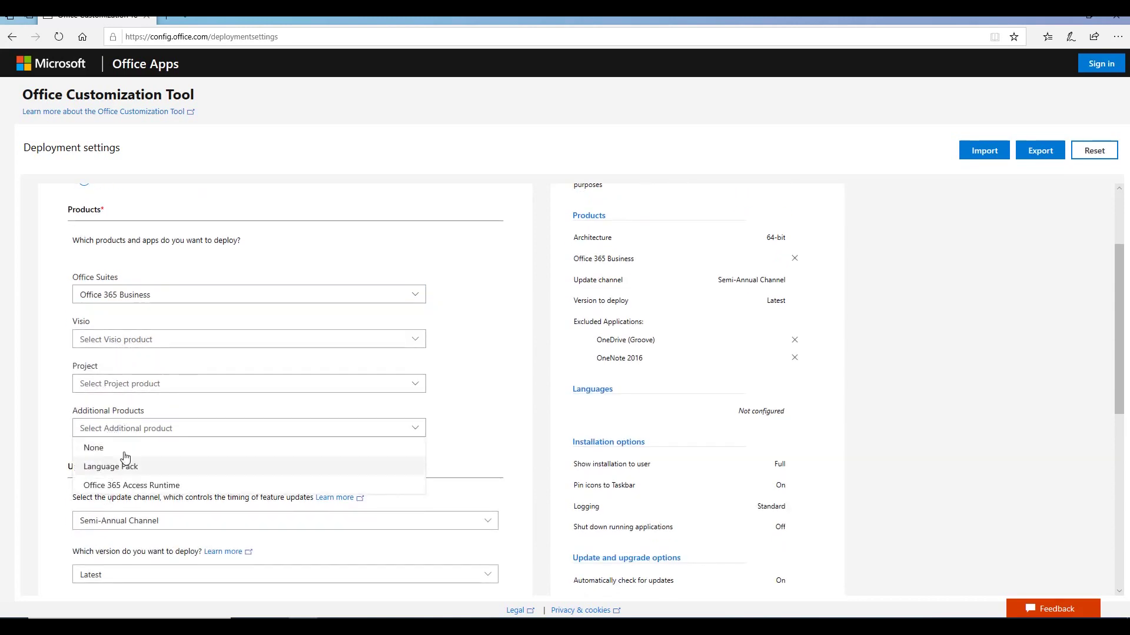
pyautogui.click(497, 405)
pyautogui.scroll(-1, 500, 341)
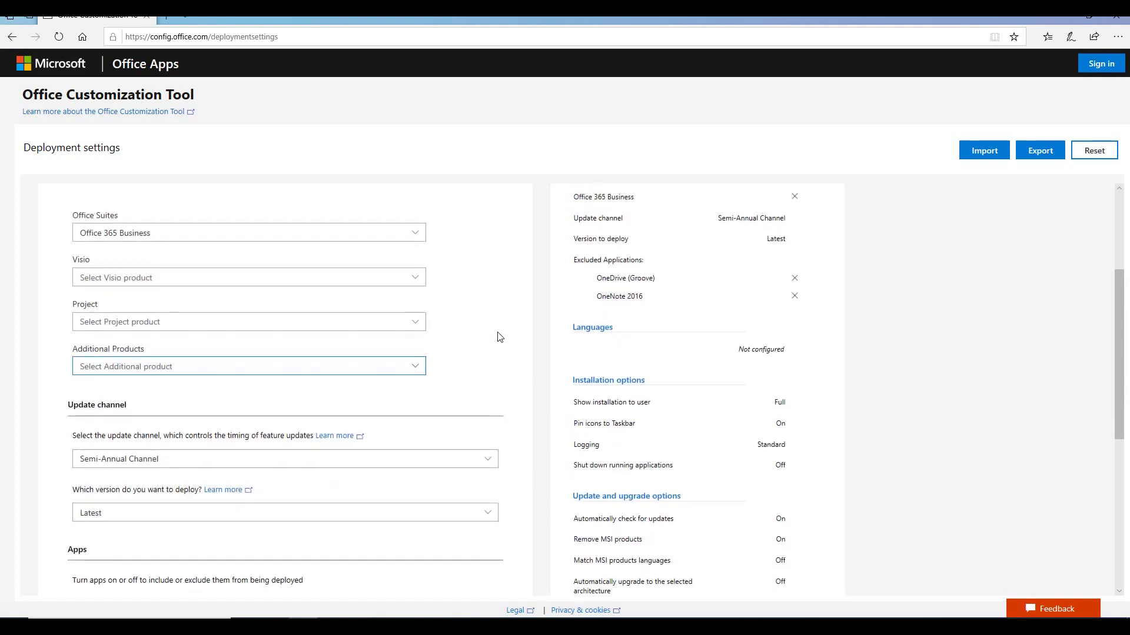
pyautogui.scroll(-3, 499, 337)
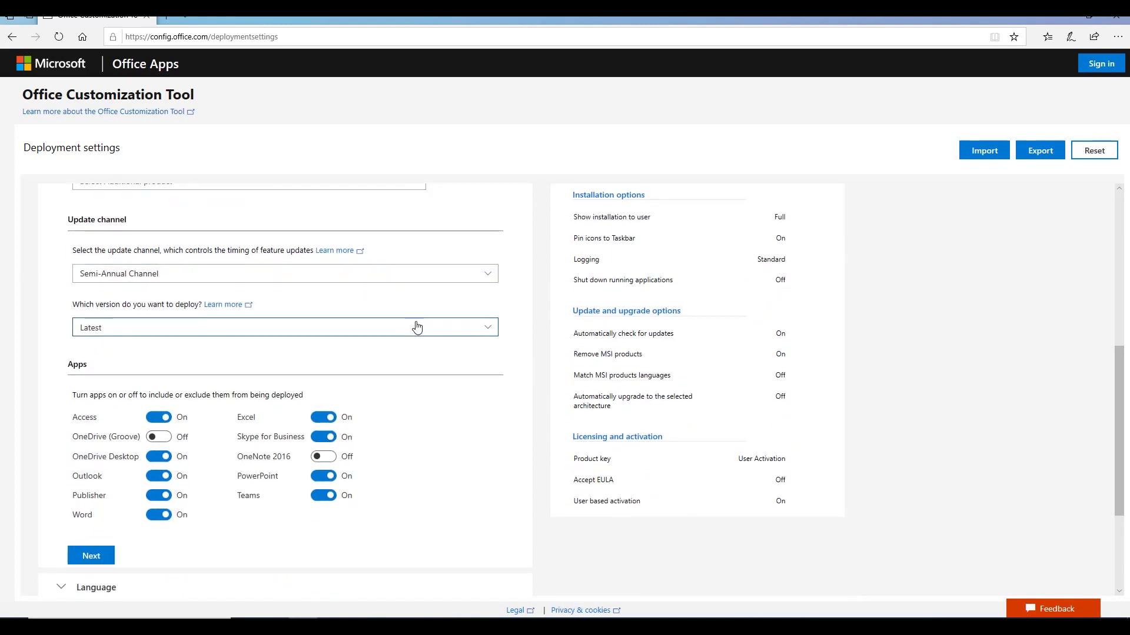
# Step: Review the version options and keep Latest version on the Semi-Annual Channel
pyautogui.click(417, 327)
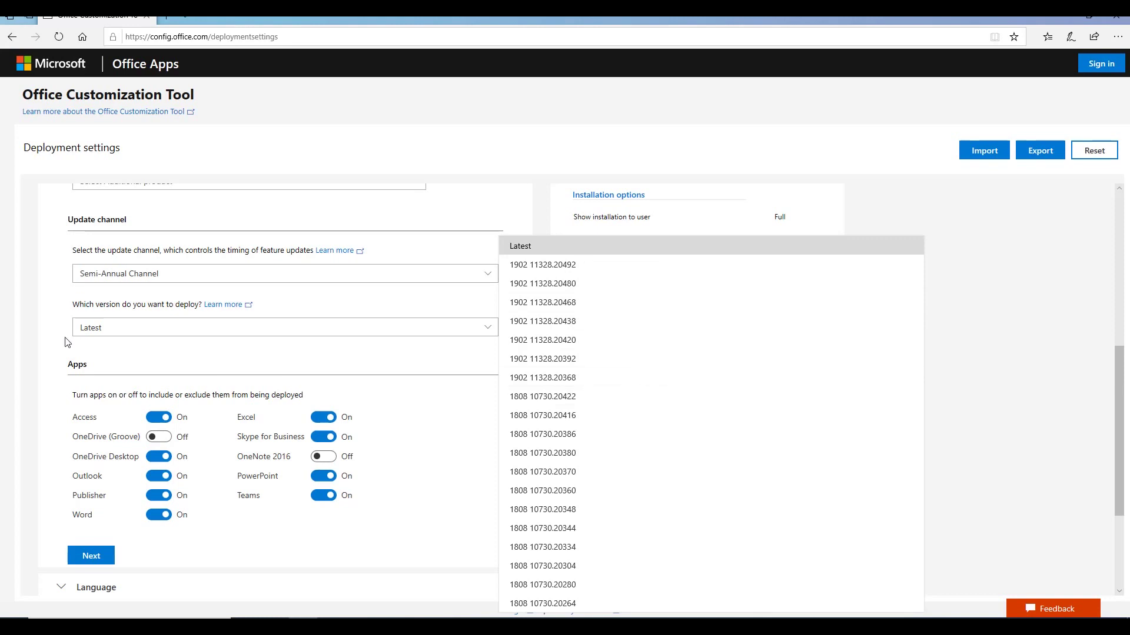
pyautogui.scroll(-2, 42, 320)
pyautogui.scroll(1, 45, 320)
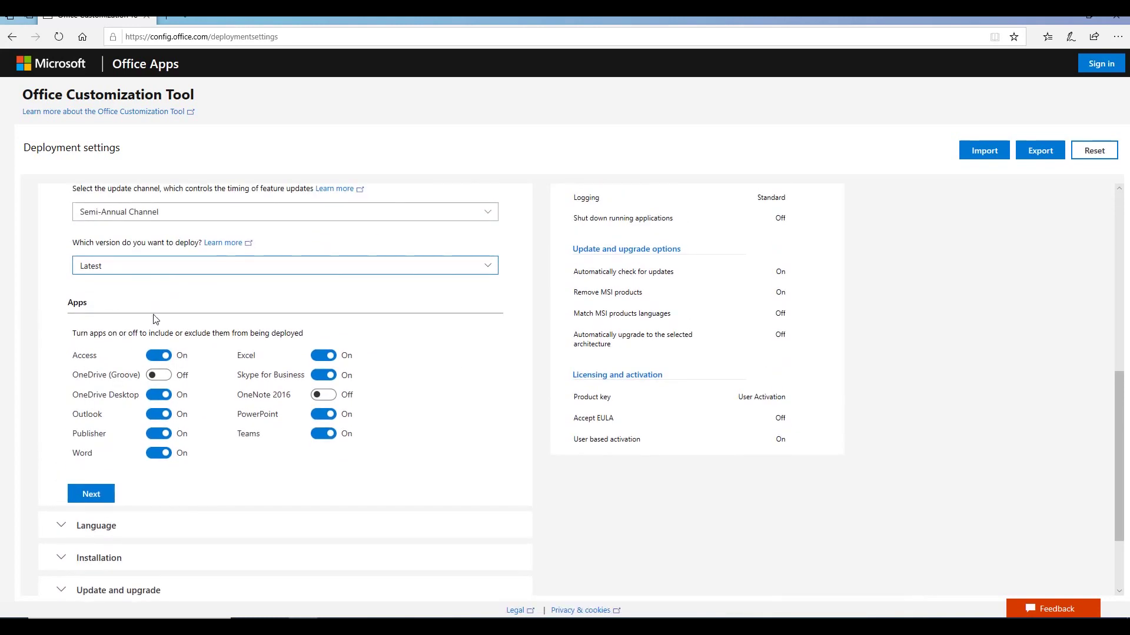
pyautogui.moveTo(75, 332); pyautogui.dragTo(294, 340)
pyautogui.click(355, 333)
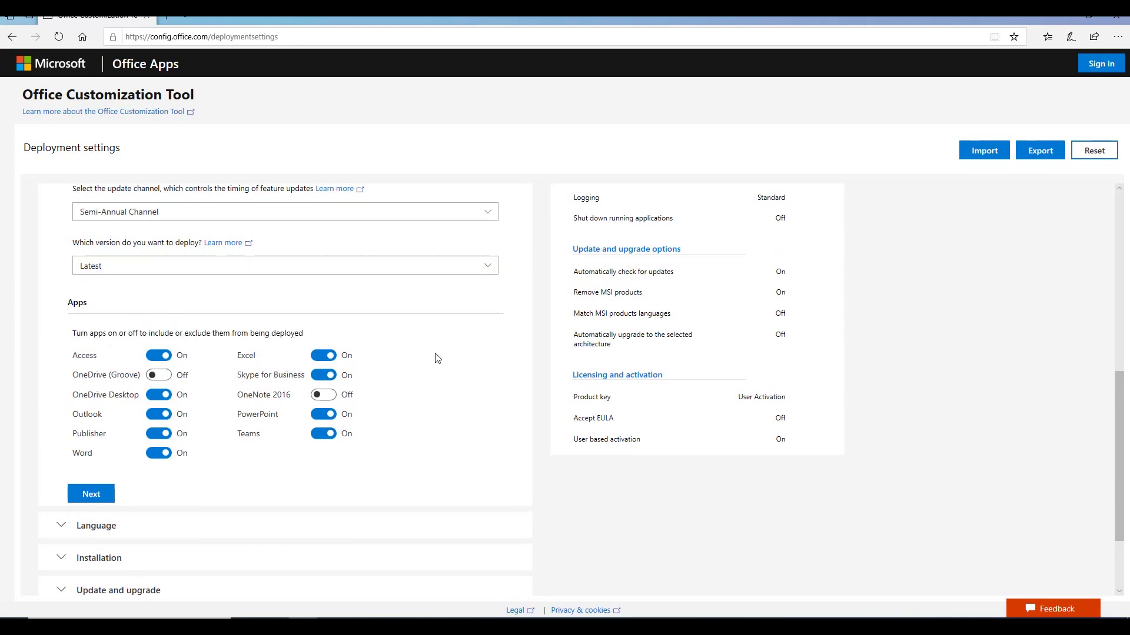
pyautogui.scroll(-1, 439, 358)
pyautogui.scroll(1, 438, 360)
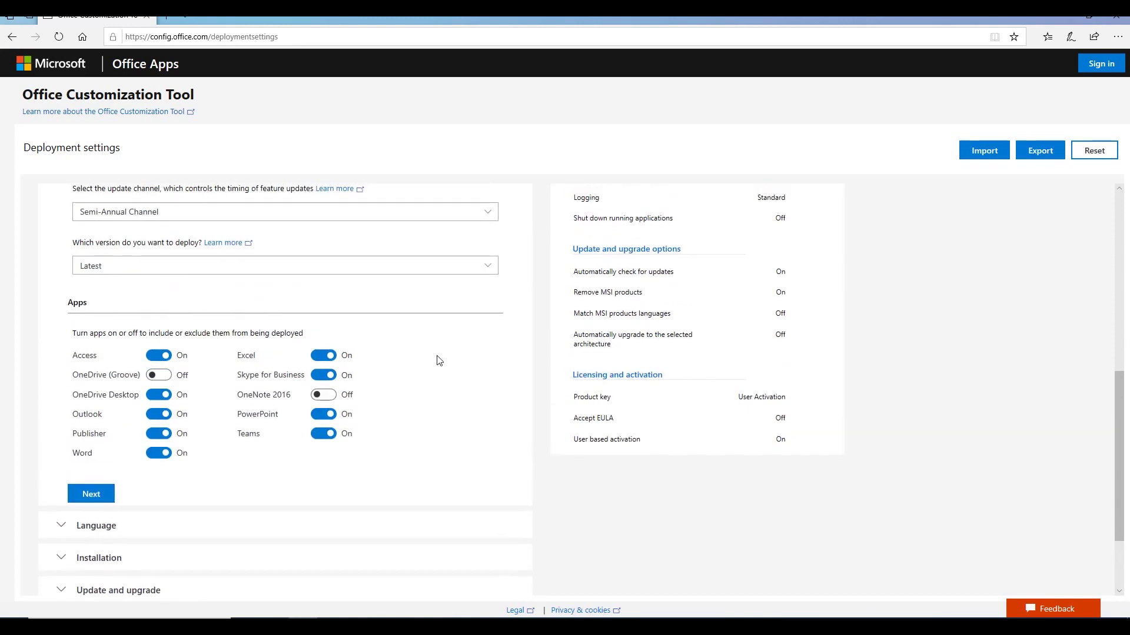
# Step: Turn off Access, Publisher, Teams and Skype for Business in the Apps list
pyautogui.click(162, 356)
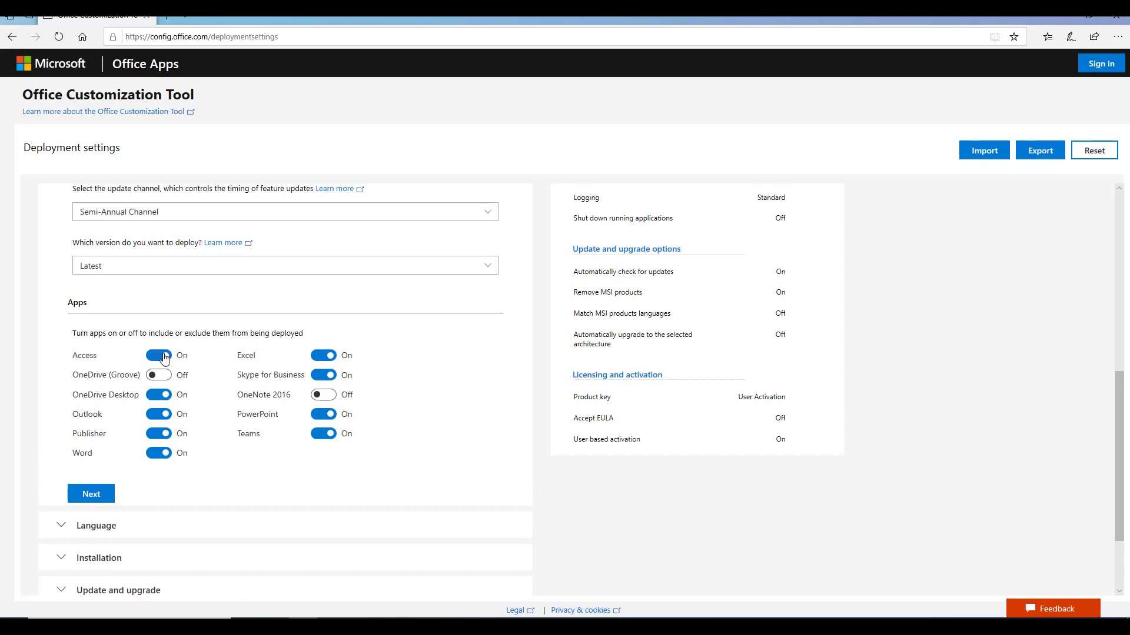
pyautogui.click(155, 435)
pyautogui.click(320, 437)
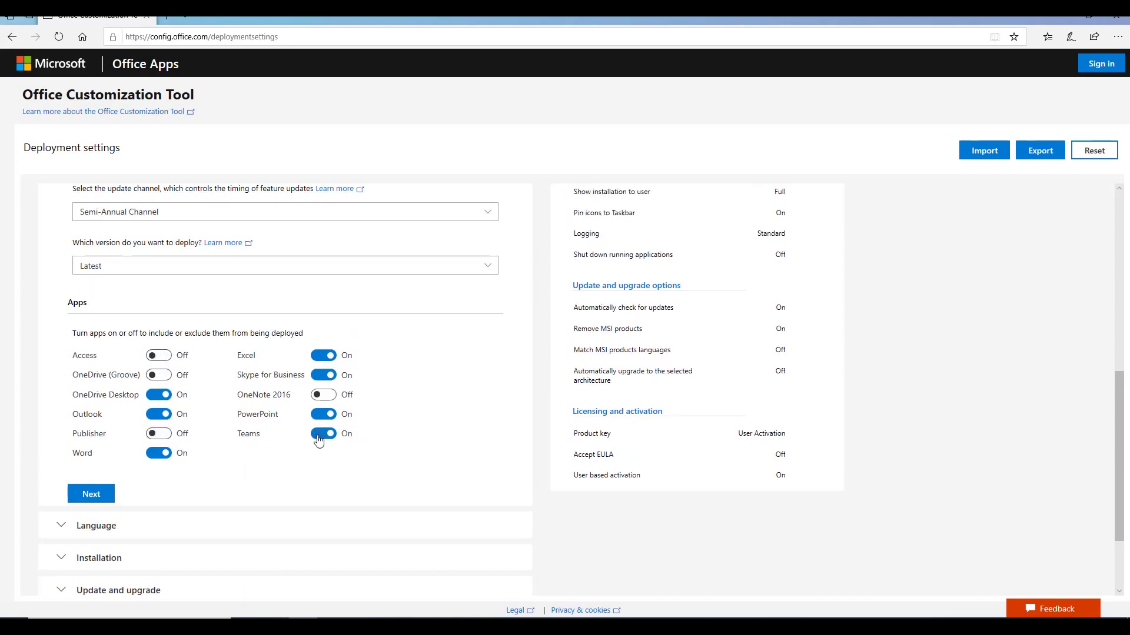
pyautogui.click(322, 378)
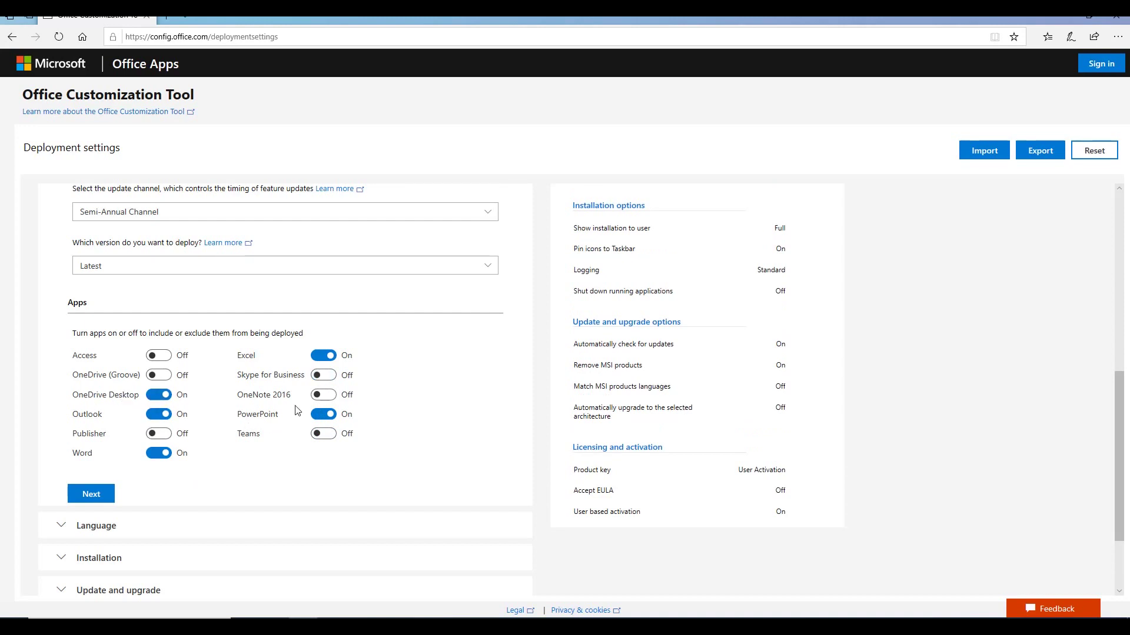
pyautogui.scroll(-1, 385, 423)
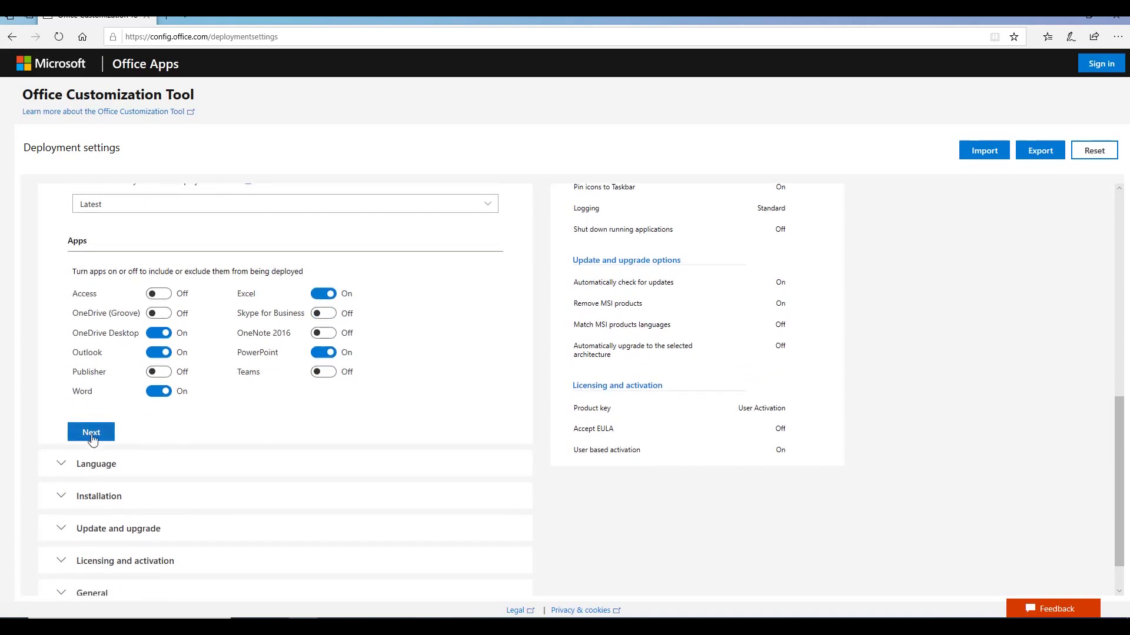
# Step: Set English (United States) as the primary language and review the proofing tools list
pyautogui.click(94, 434)
pyautogui.click(85, 311)
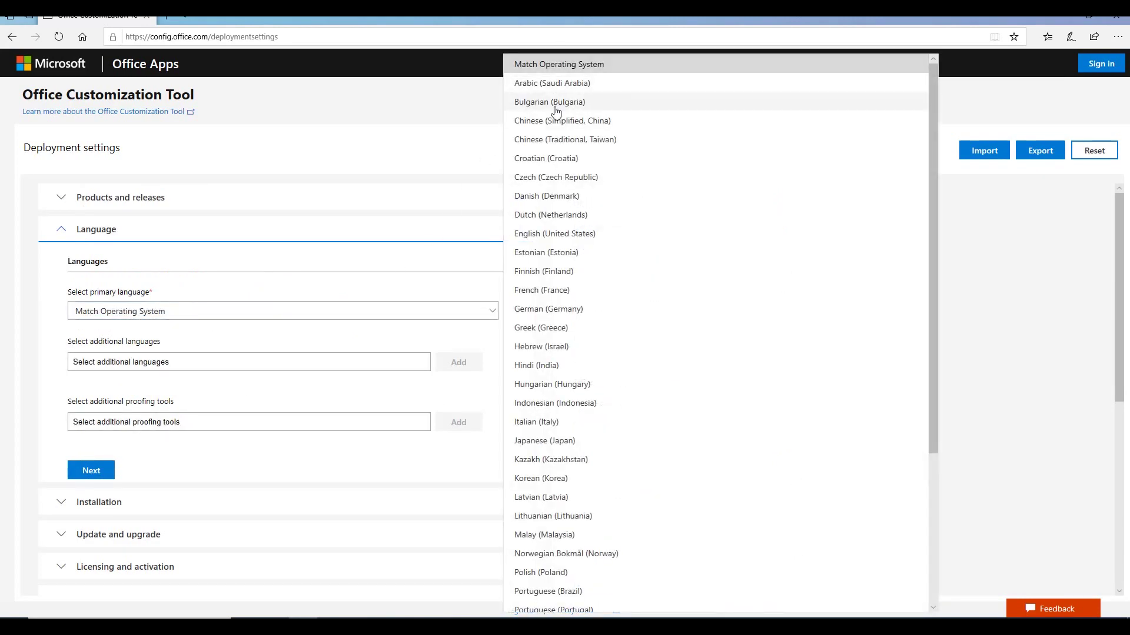
pyautogui.click(558, 236)
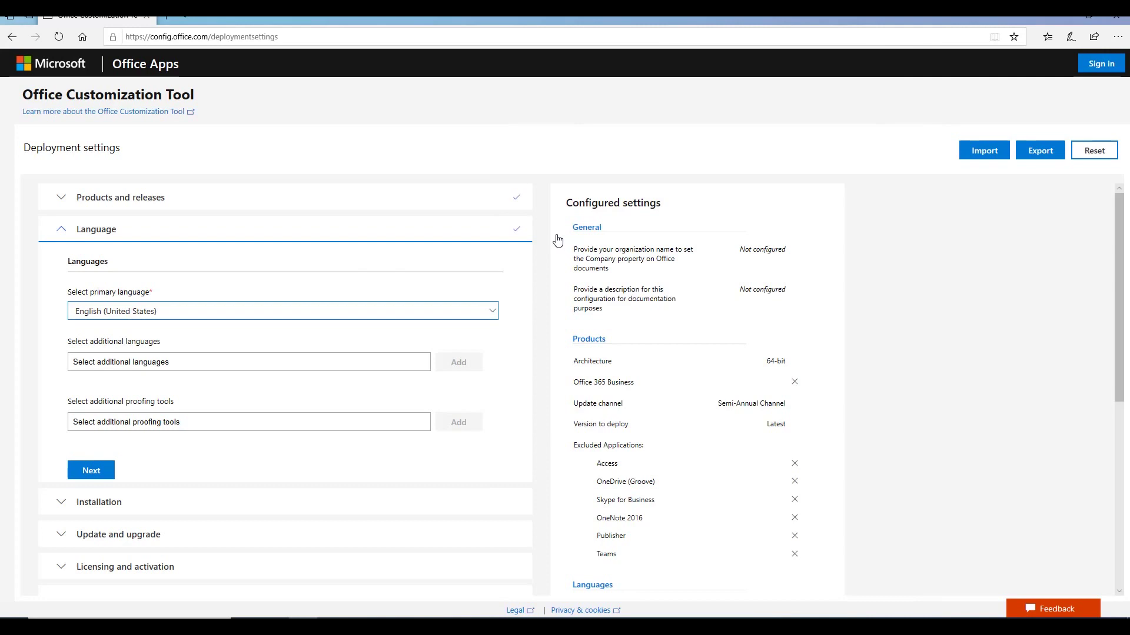
pyautogui.scroll(-1, 213, 381)
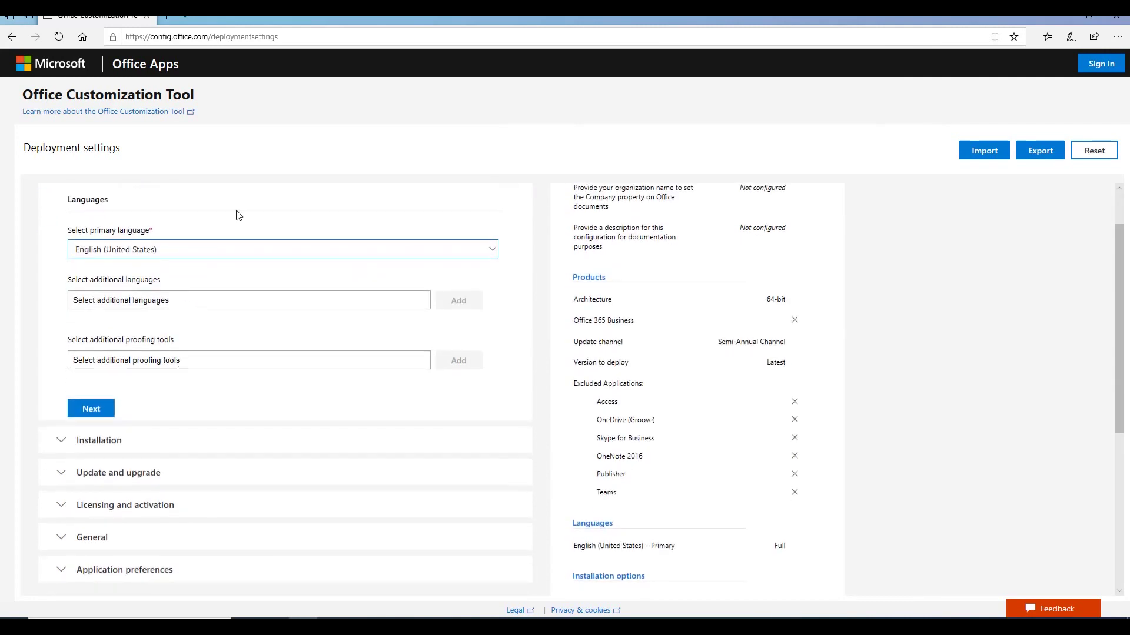
pyautogui.click(171, 362)
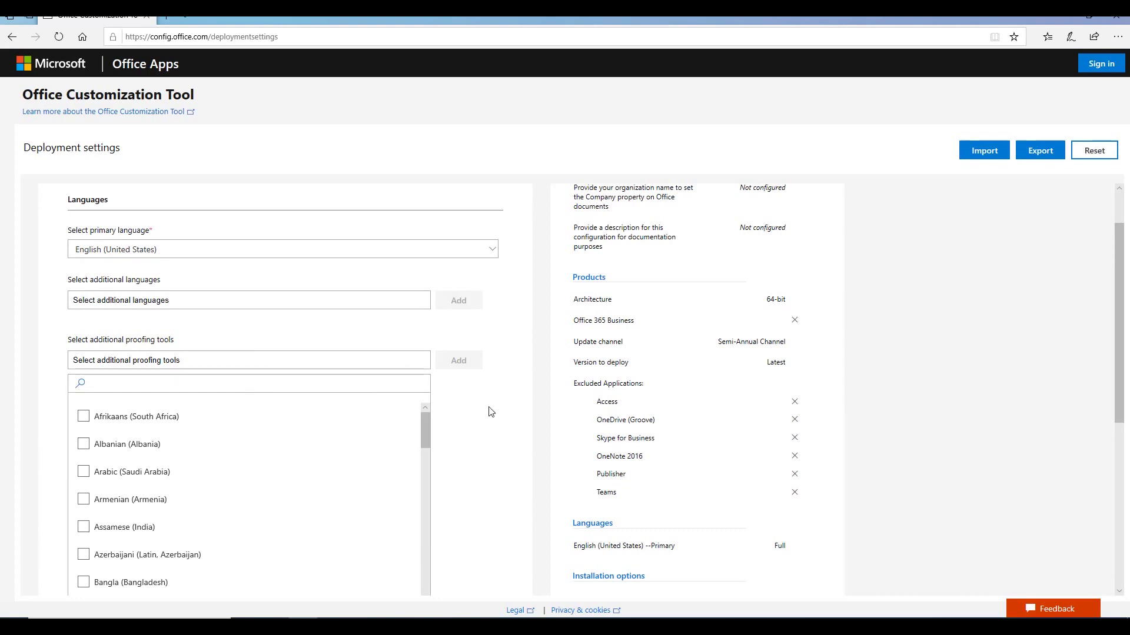
pyautogui.scroll(-4, 484, 415)
pyautogui.scroll(1, 482, 404)
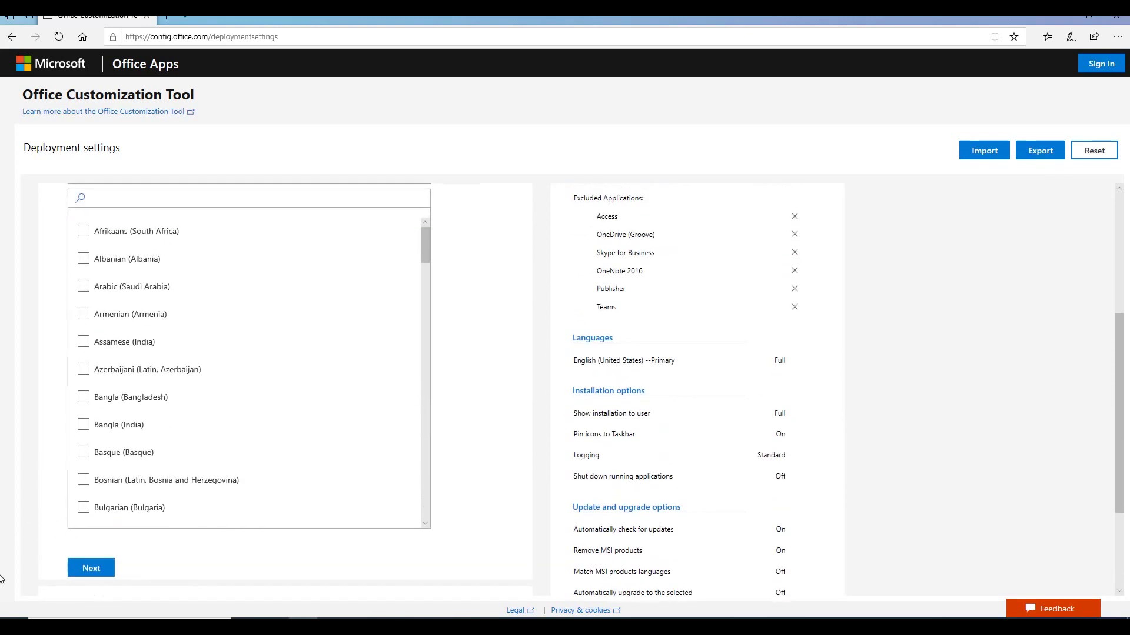
pyautogui.click(91, 568)
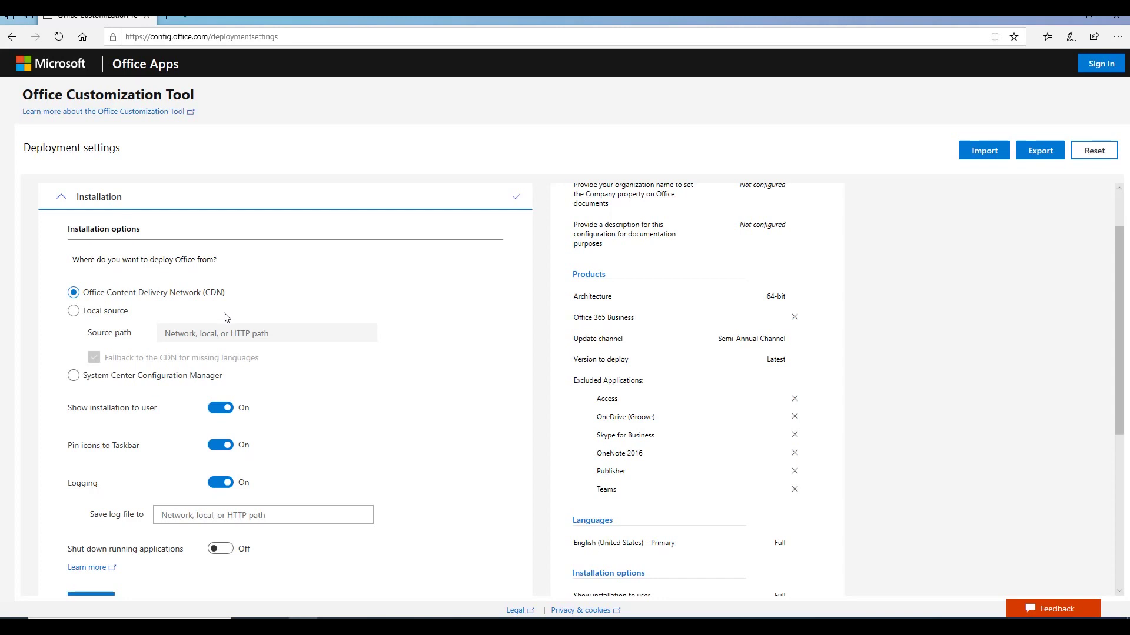
# Step: Choose Local source installation, then copy the C:\Office path from File Explorer
pyautogui.click(101, 318)
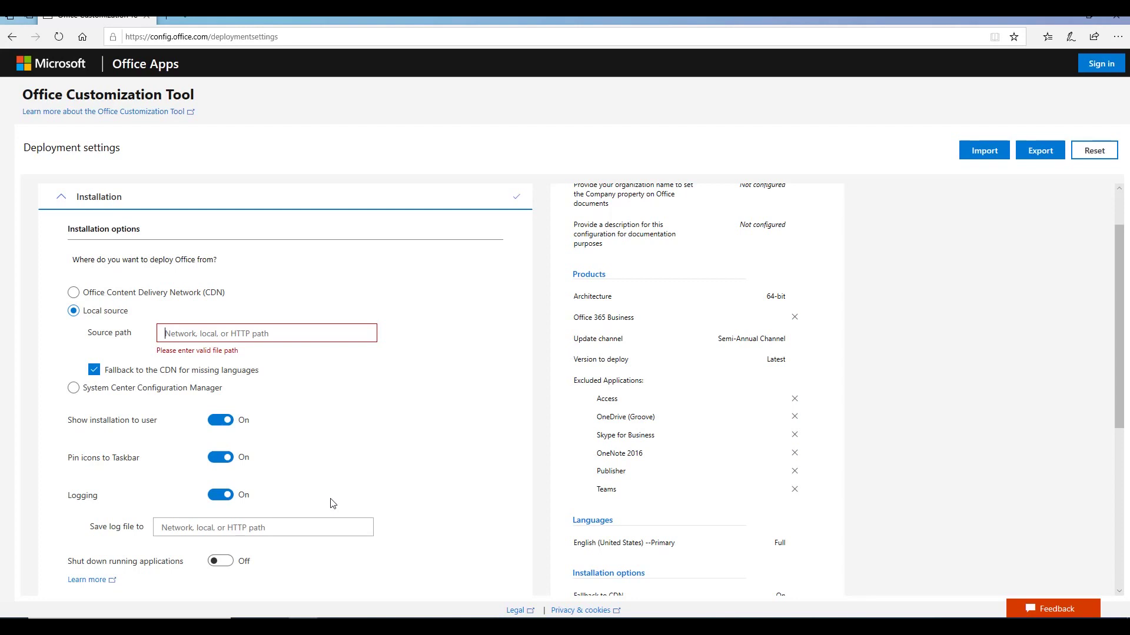
pyautogui.hotkey('alt', 'Tab')
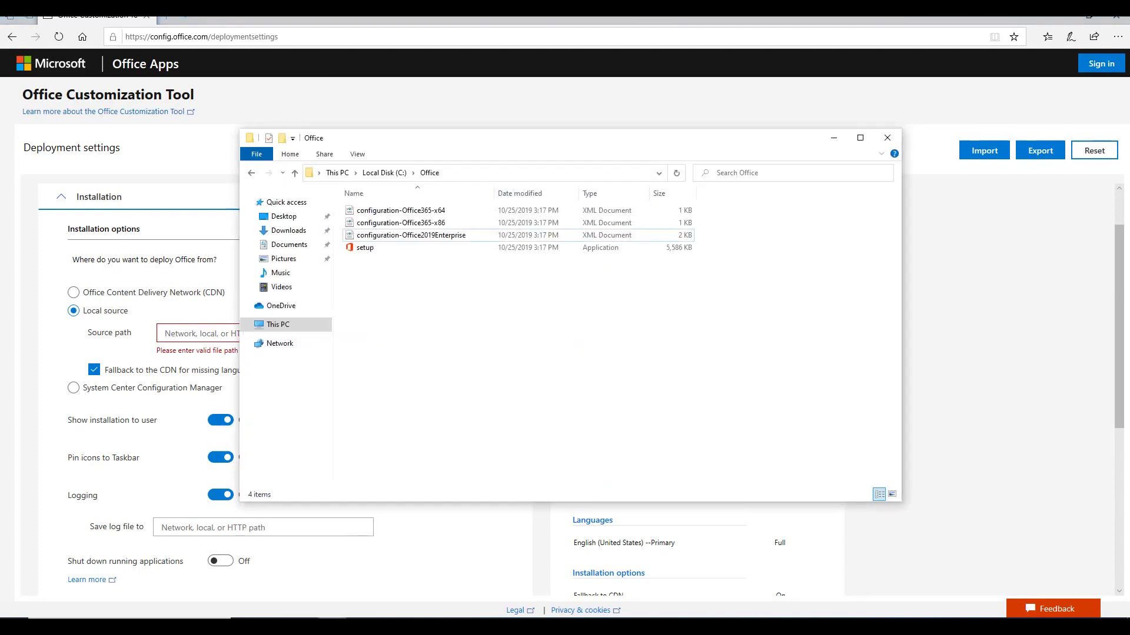
pyautogui.click(480, 173)
pyautogui.click(446, 317)
pyautogui.click(473, 174)
pyautogui.hotkey('ctrl', 'c')
pyautogui.click(60, 393)
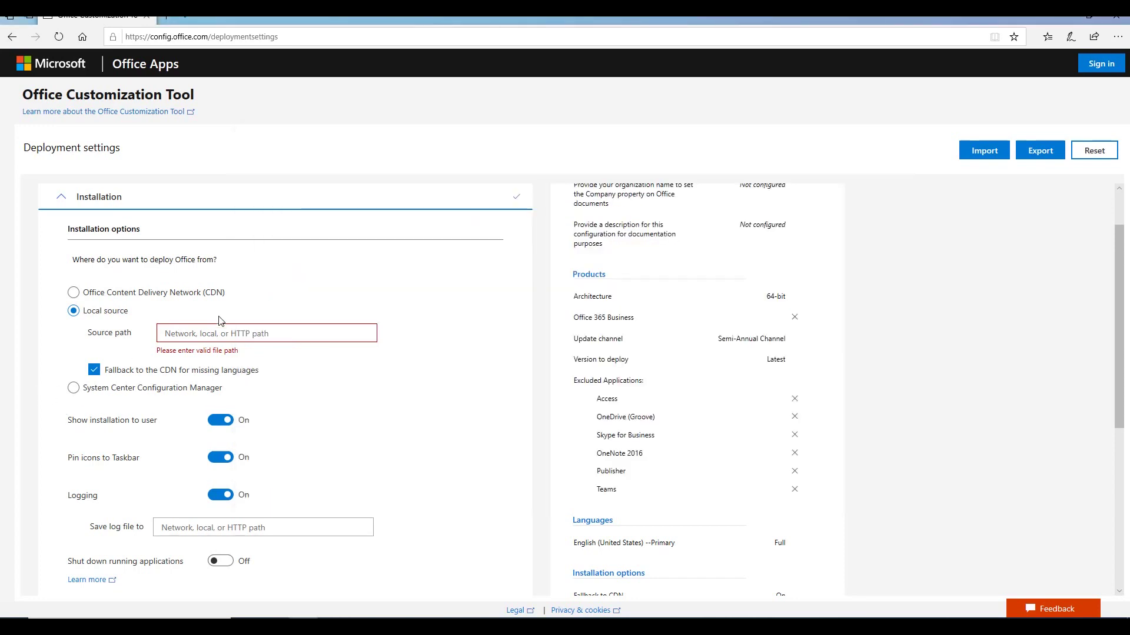
pyautogui.hotkey('ctrl', 'v')
pyautogui.scroll(-1, 411, 349)
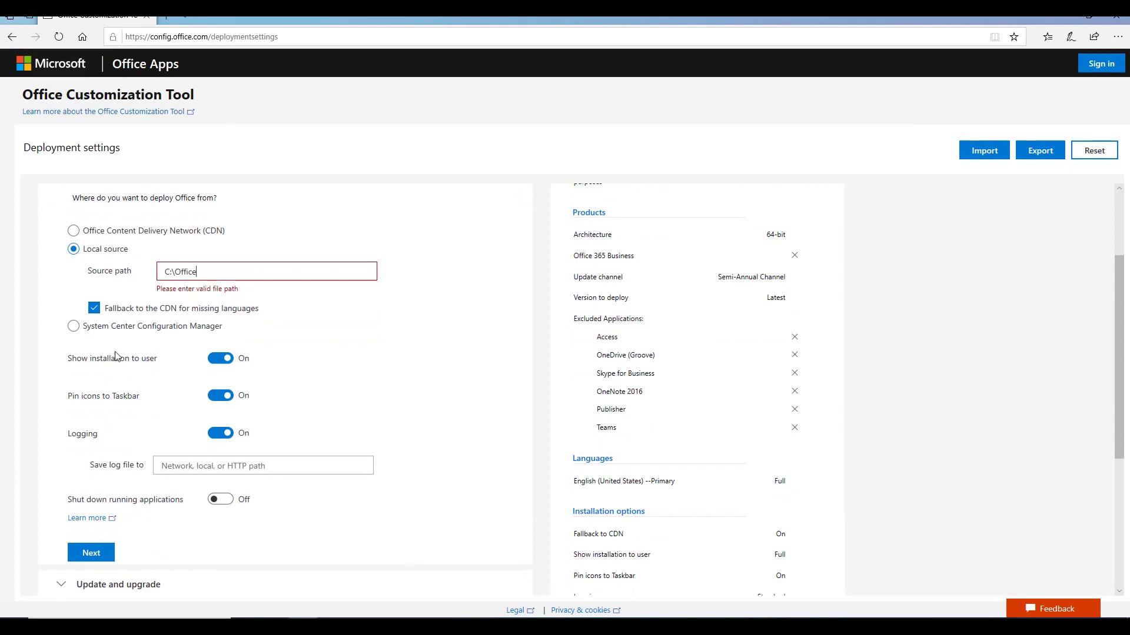
pyautogui.moveTo(61, 361); pyautogui.dragTo(165, 363)
pyautogui.scroll(1, 249, 362)
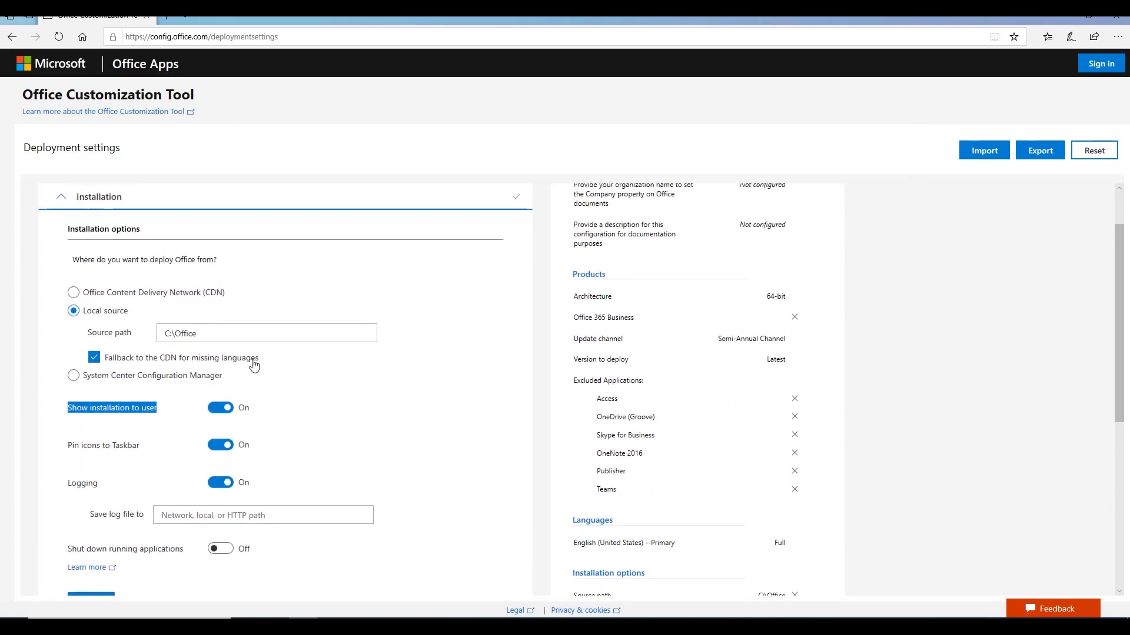
pyautogui.click(59, 408)
pyautogui.doubleClick(108, 409)
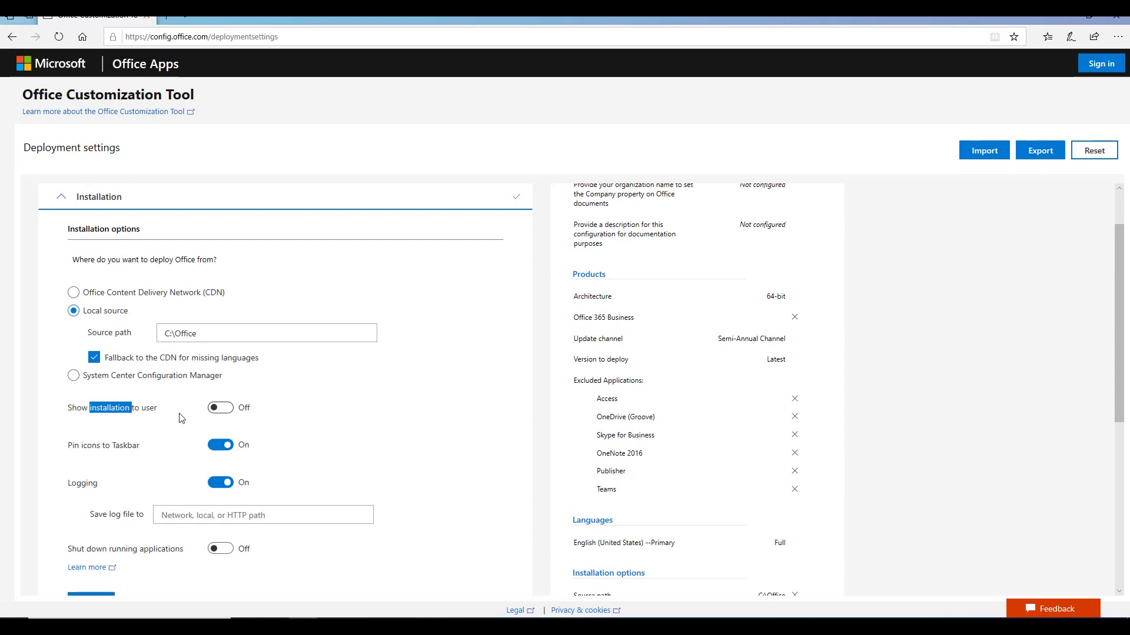
pyautogui.click(221, 409)
pyautogui.click(147, 412)
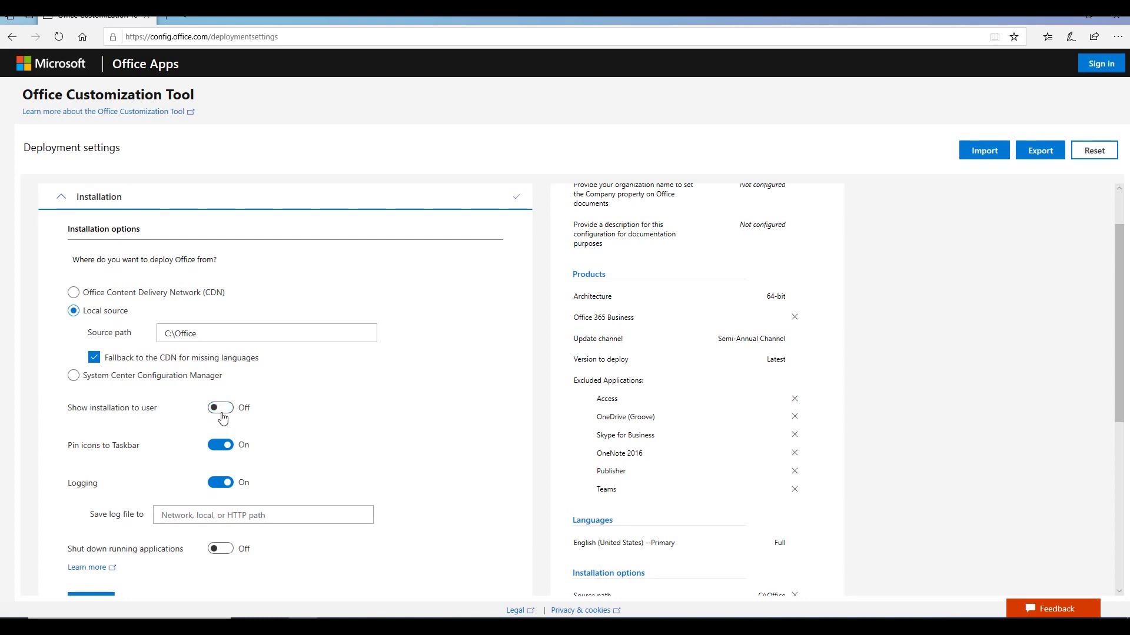
pyautogui.click(221, 415)
pyautogui.scroll(-1, 331, 422)
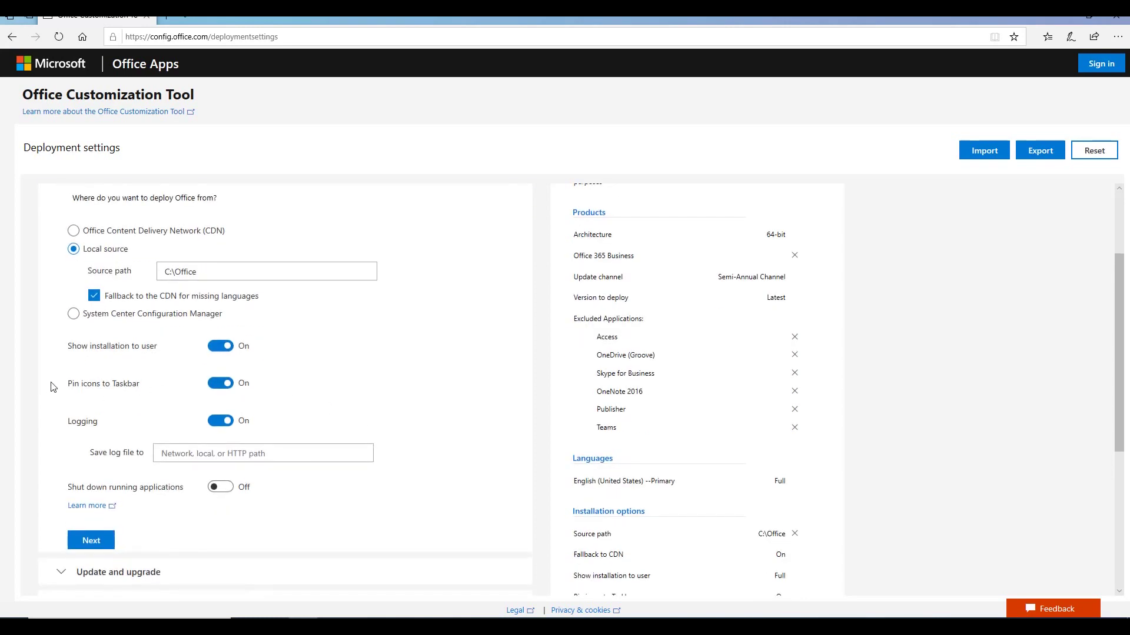
pyautogui.moveTo(83, 395); pyautogui.dragTo(151, 394)
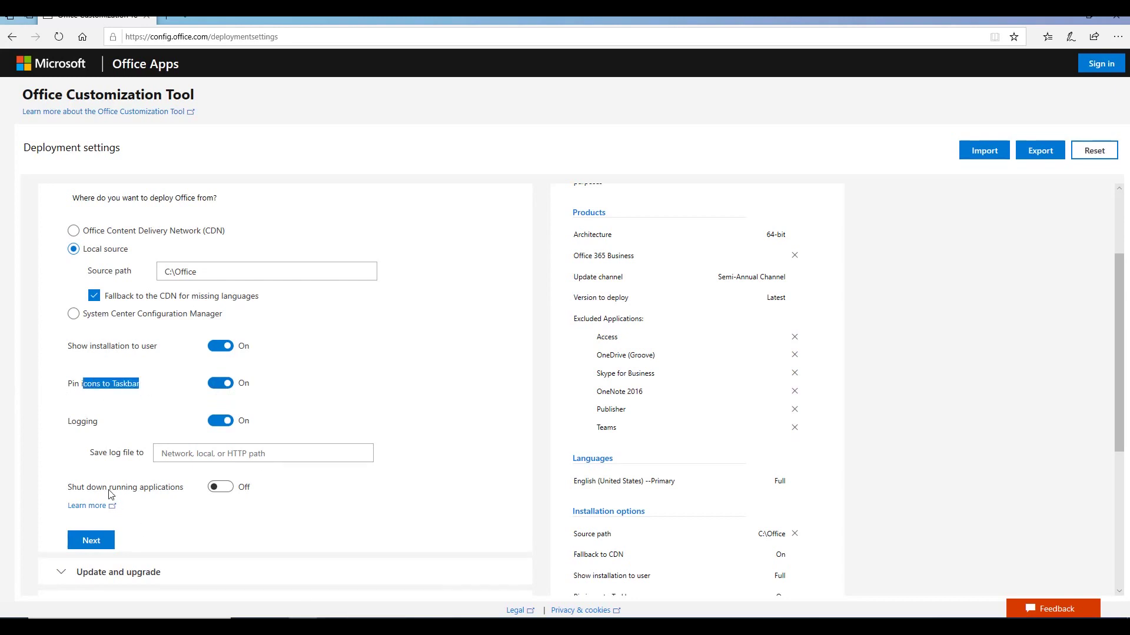
pyautogui.click(39, 421)
pyautogui.scroll(-1, 187, 446)
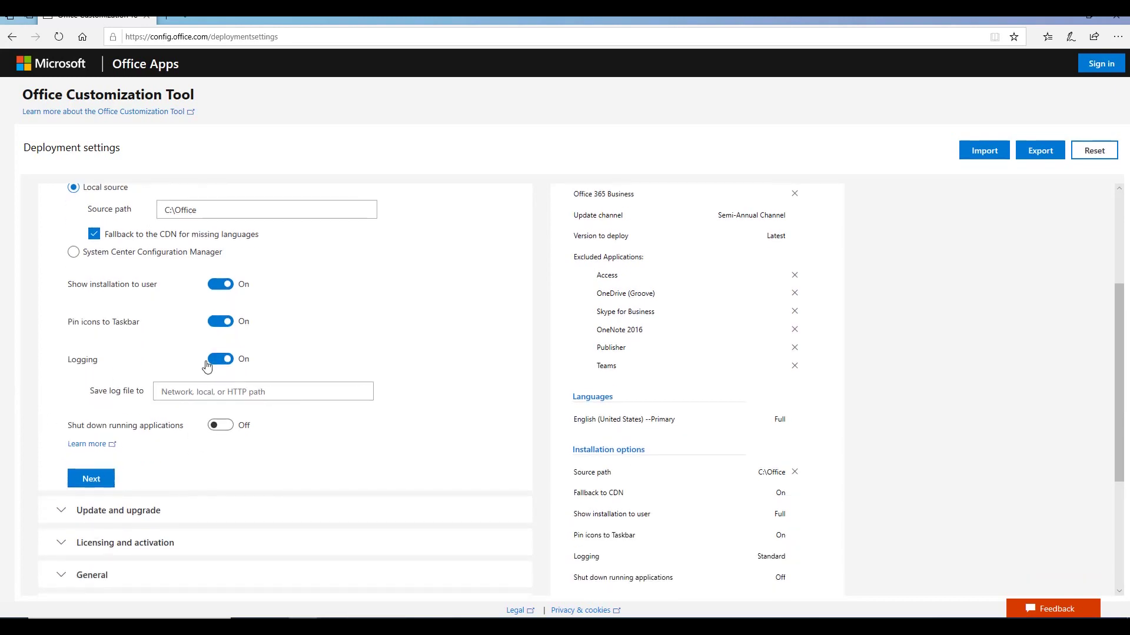
pyautogui.scroll(-1, 396, 437)
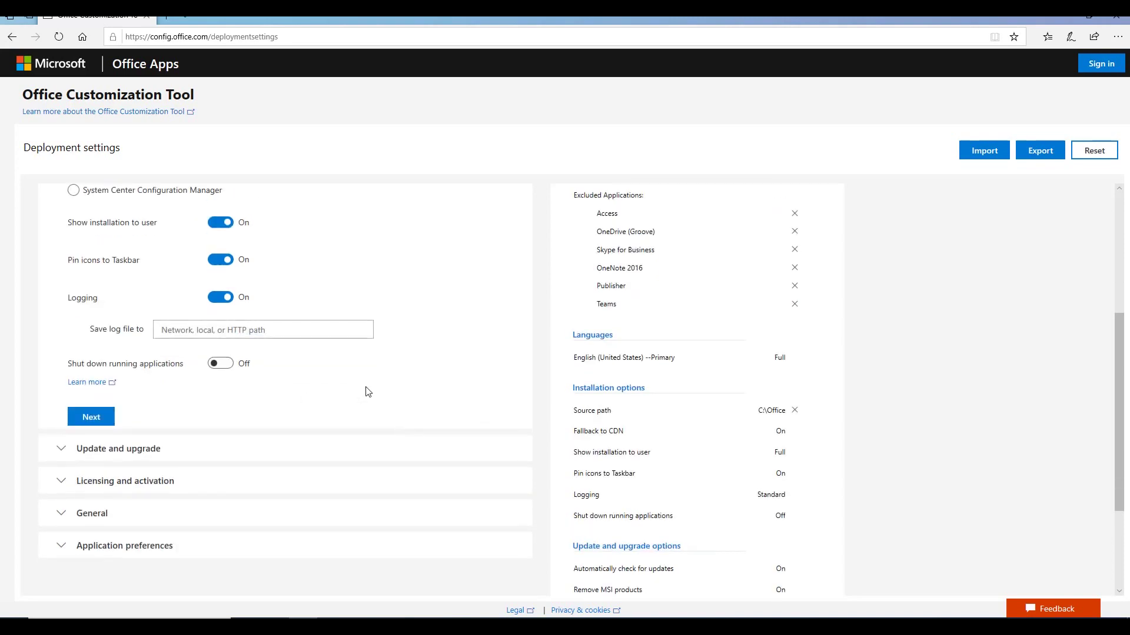
pyautogui.scroll(1, 126, 422)
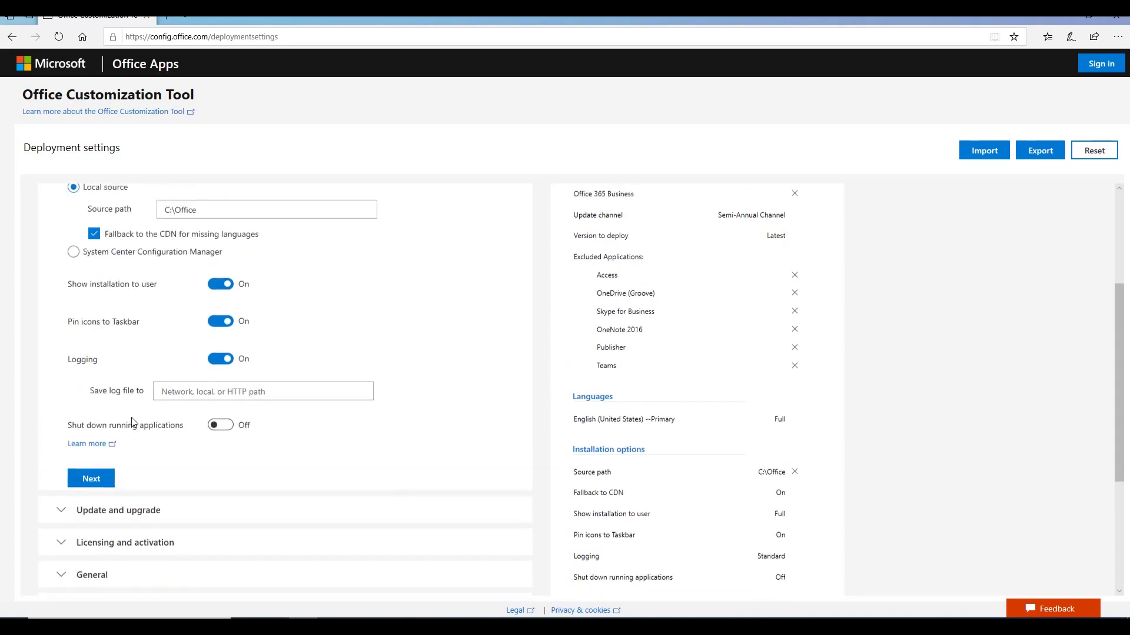
# Step: Keep the default update and upgrade settings, including MSI Office removal, and continue
pyautogui.click(93, 487)
pyautogui.scroll(-5, 436, 398)
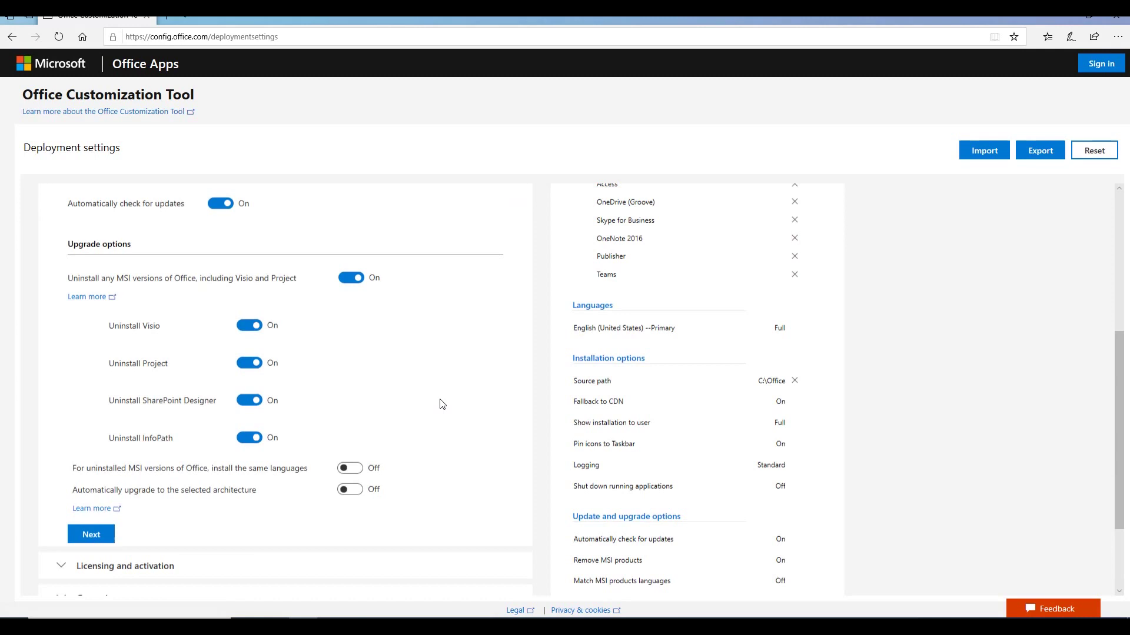
pyautogui.click(91, 413)
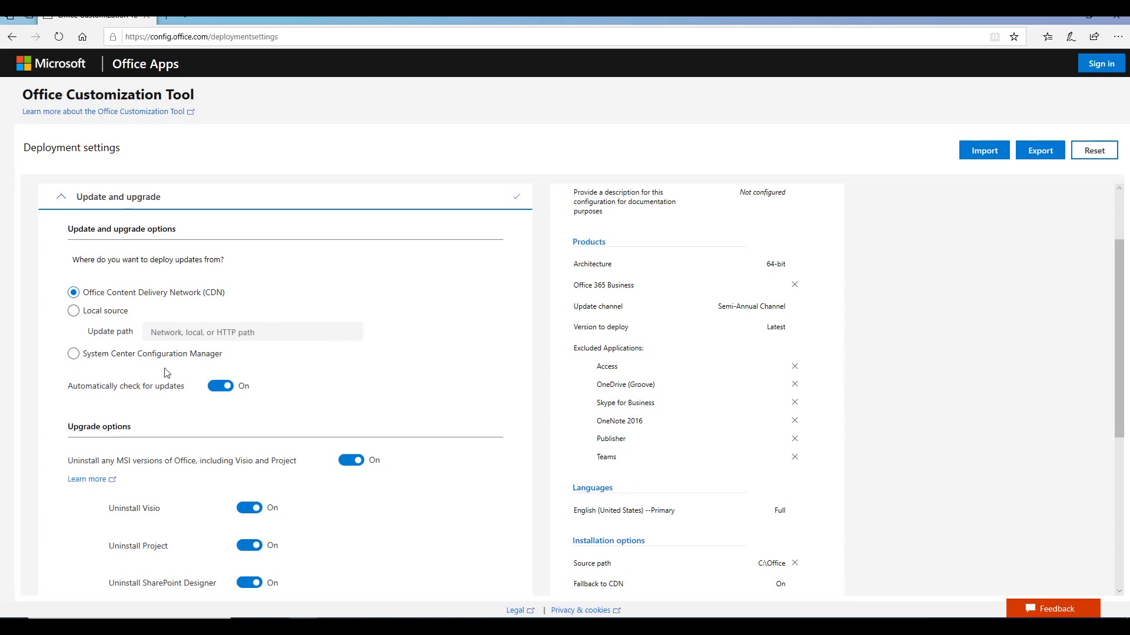
pyautogui.scroll(-1, 420, 358)
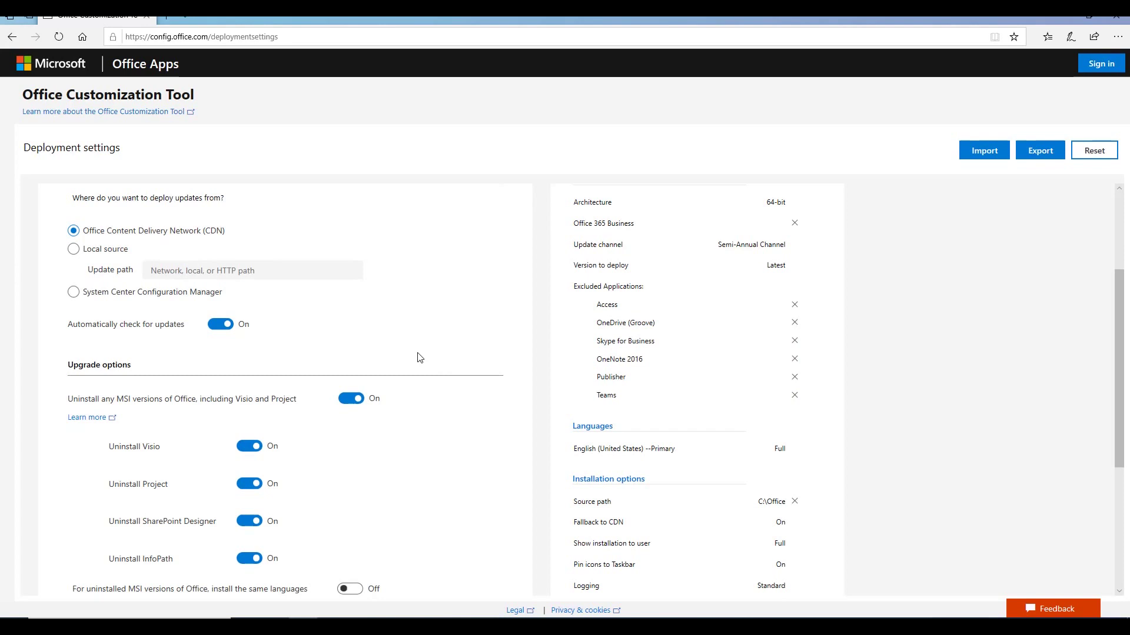
pyautogui.scroll(-2, 236, 341)
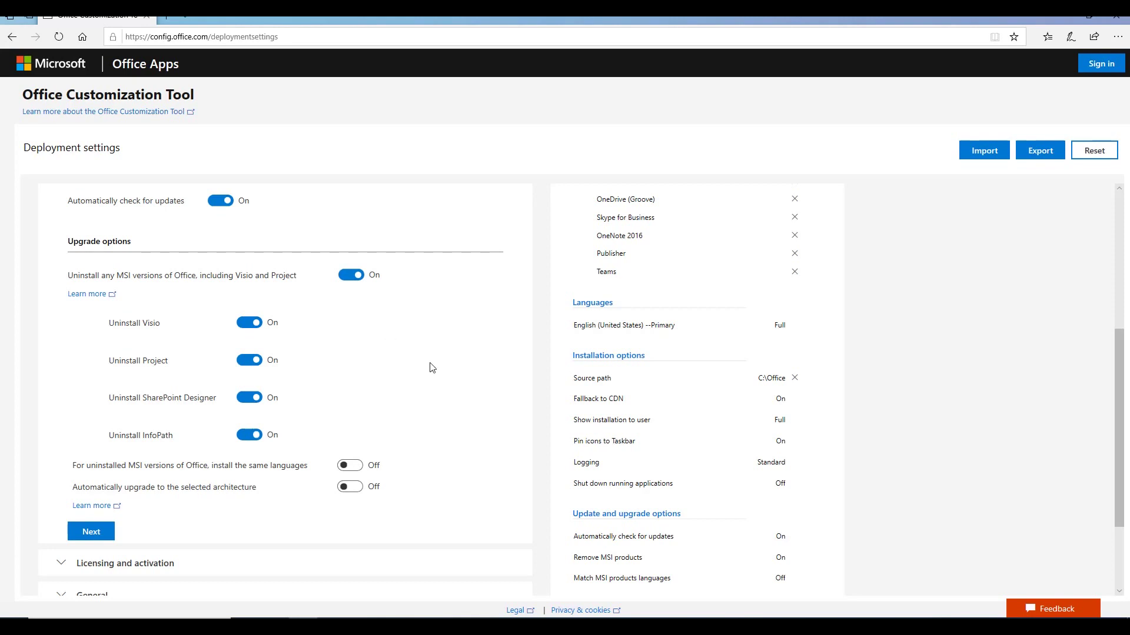
pyautogui.scroll(-2, 449, 367)
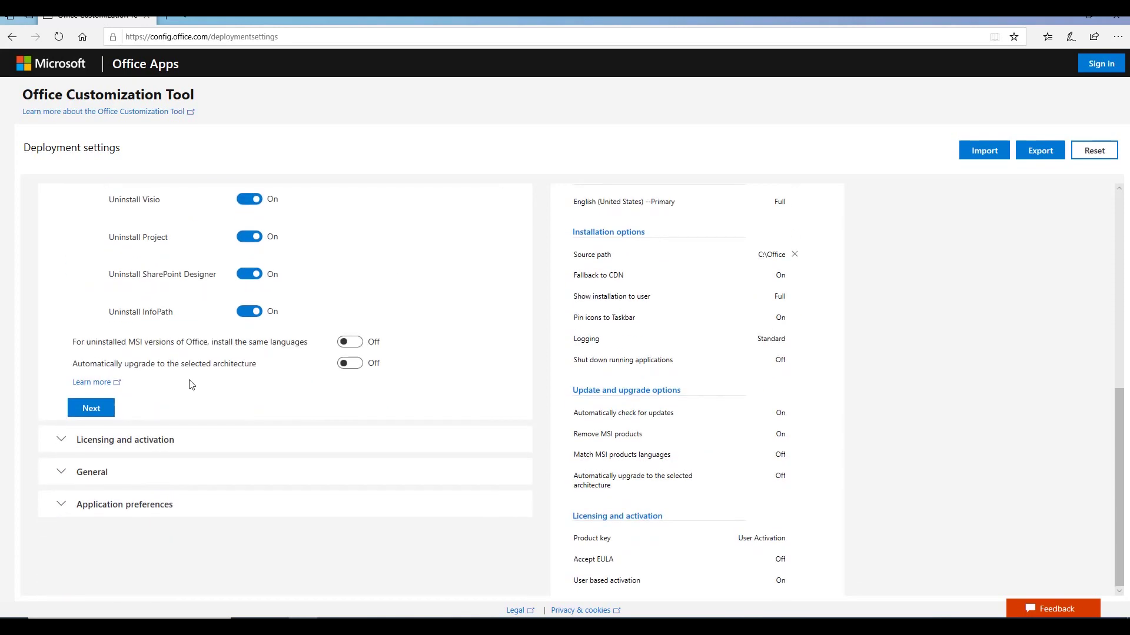
# Step: Switch Automatically accept the EULA on, keeping User based activation selected
pyautogui.click(94, 408)
pyautogui.scroll(-3, 341, 373)
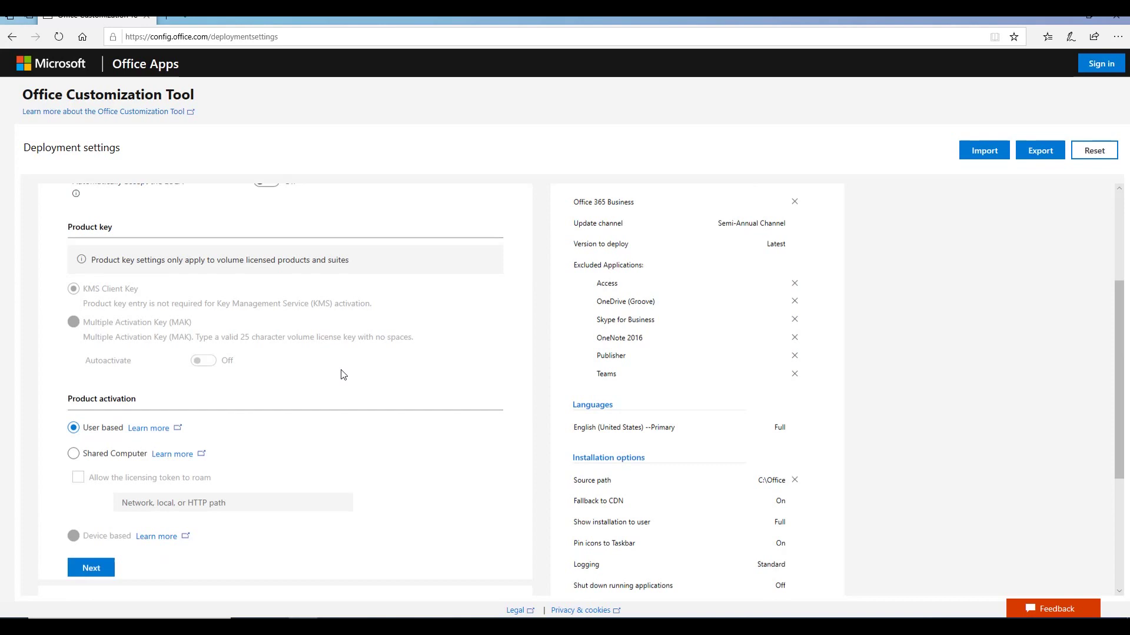
pyautogui.scroll(1, 344, 375)
pyautogui.scroll(2, 341, 373)
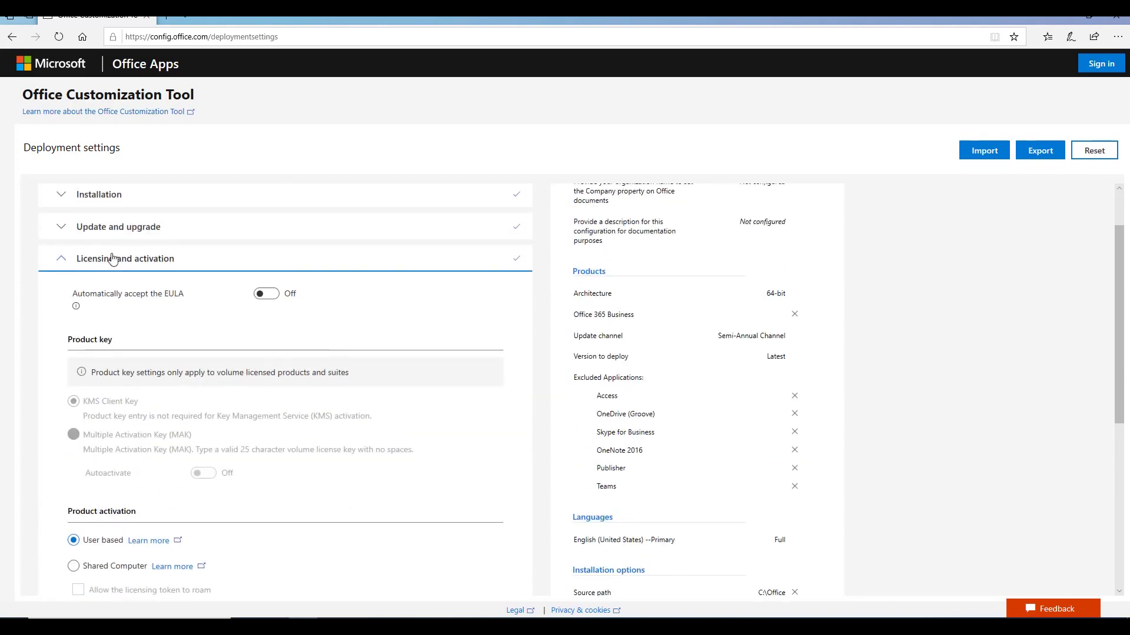
pyautogui.moveTo(74, 295); pyautogui.dragTo(193, 300)
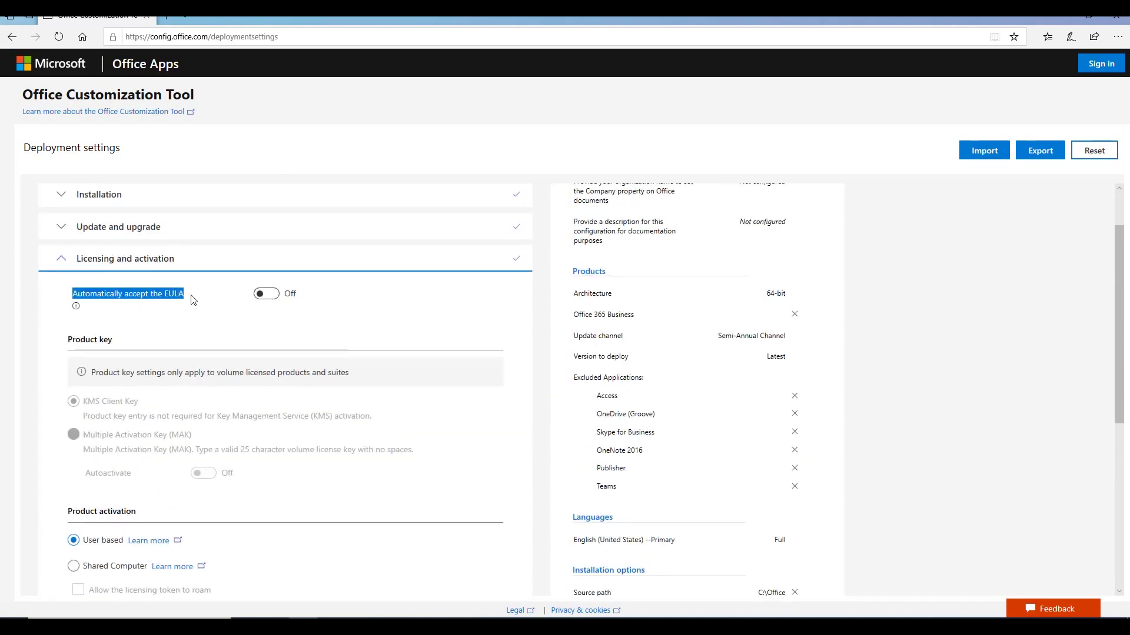
pyautogui.click(172, 300)
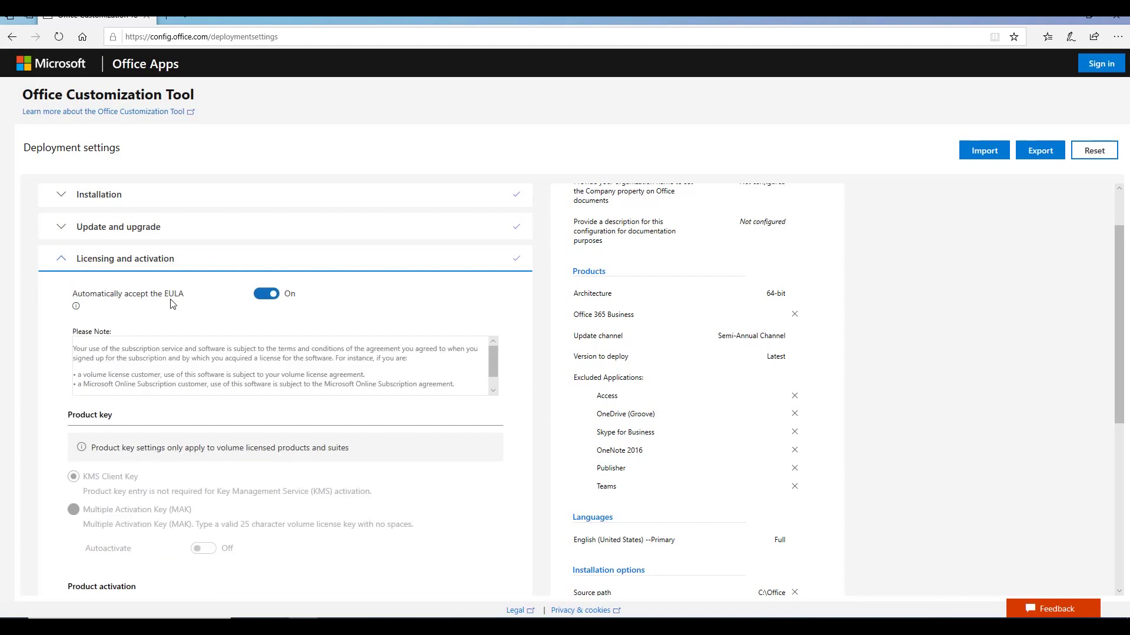
pyautogui.click(173, 300)
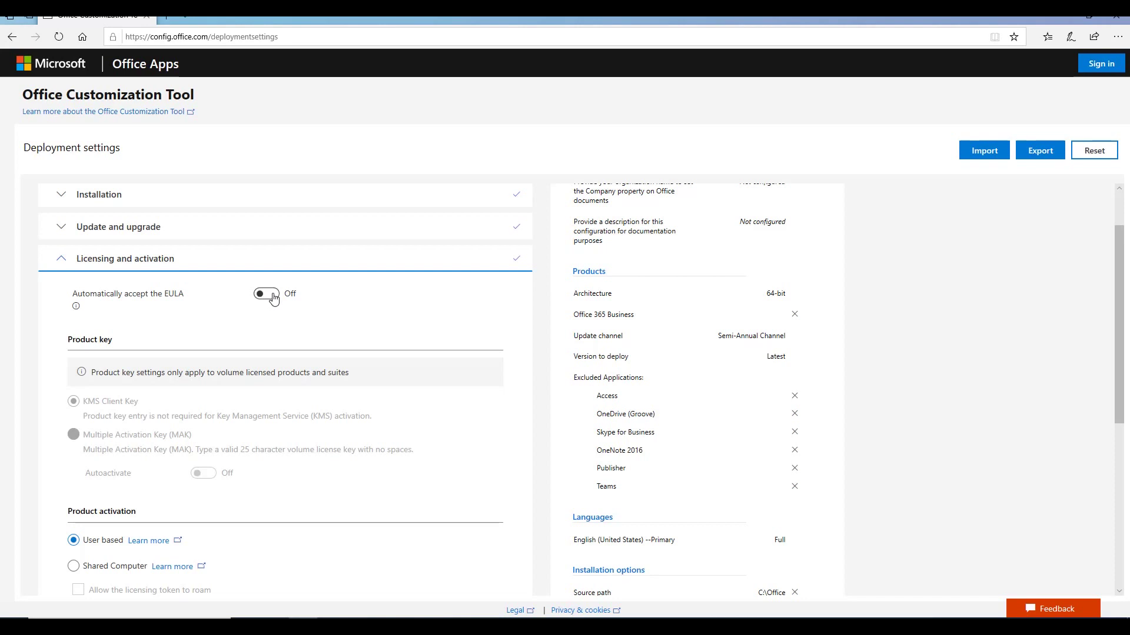
pyautogui.click(274, 298)
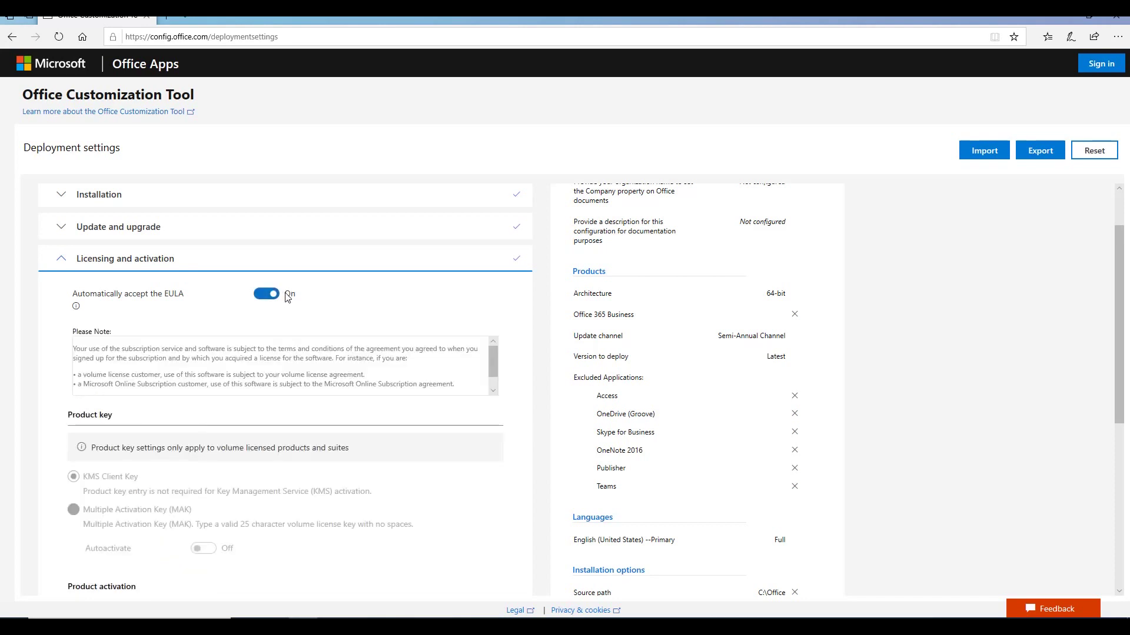
pyautogui.scroll(-3, 288, 300)
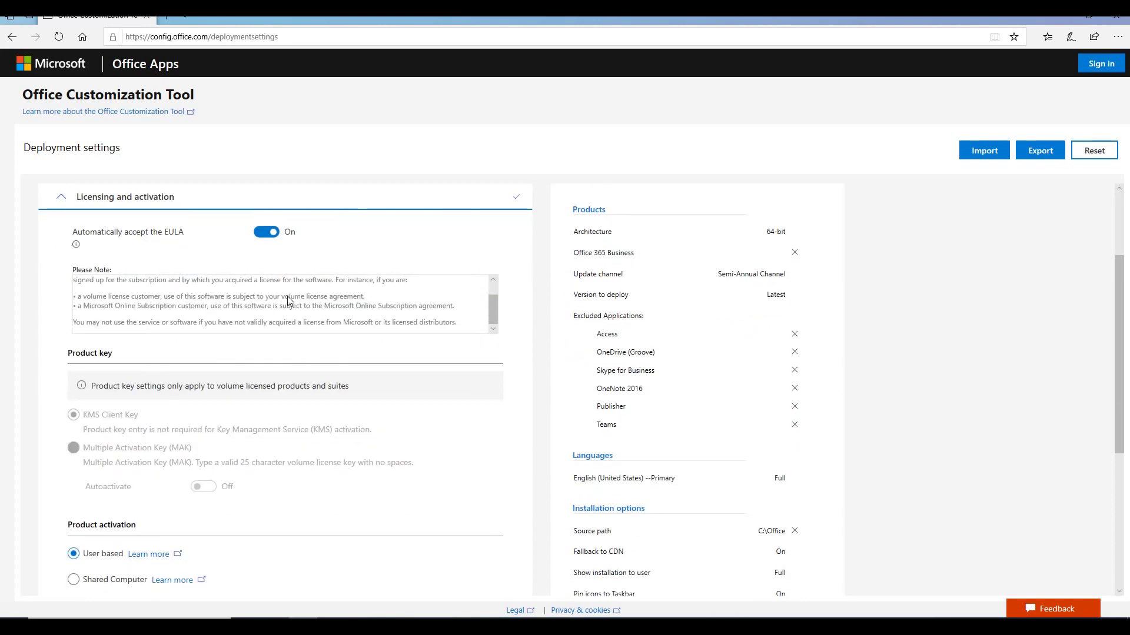
pyautogui.scroll(-2, 273, 311)
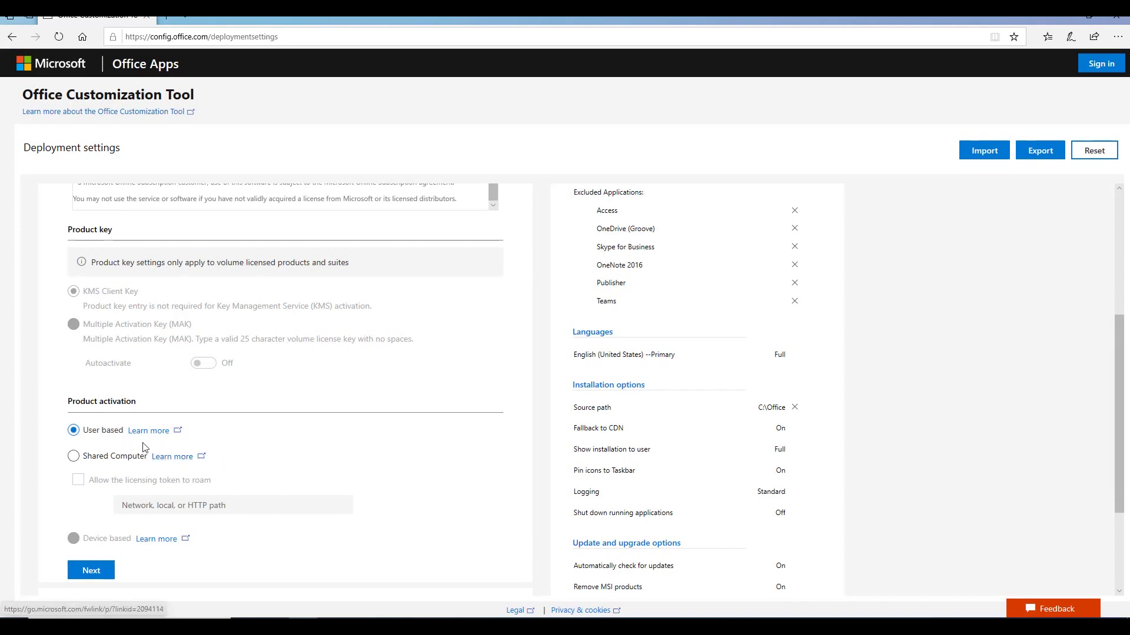
pyautogui.scroll(-3, 112, 444)
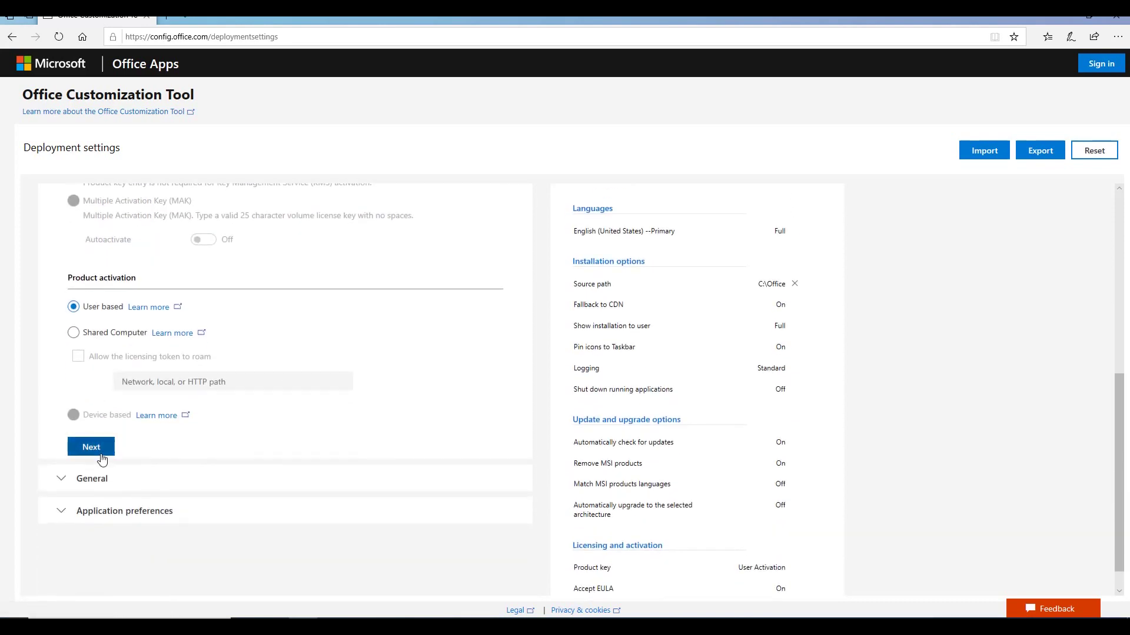
# Step: Enter the organization name in the Company field and delete its apostrophe to clear the error
pyautogui.click(92, 447)
pyautogui.scroll(1, 298, 450)
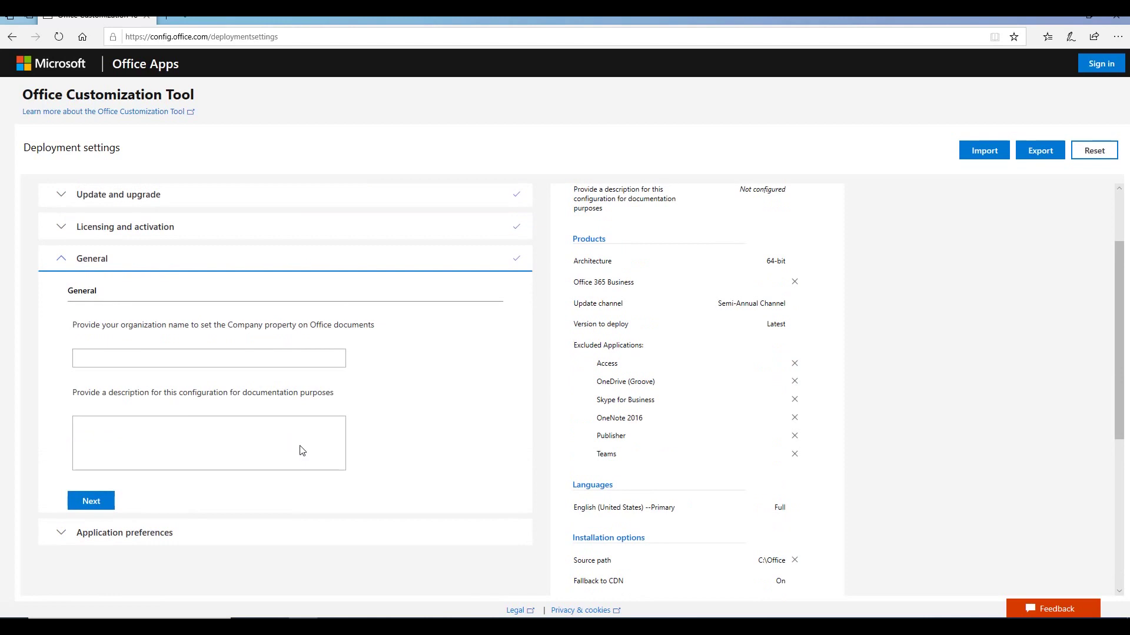
pyautogui.click(226, 356)
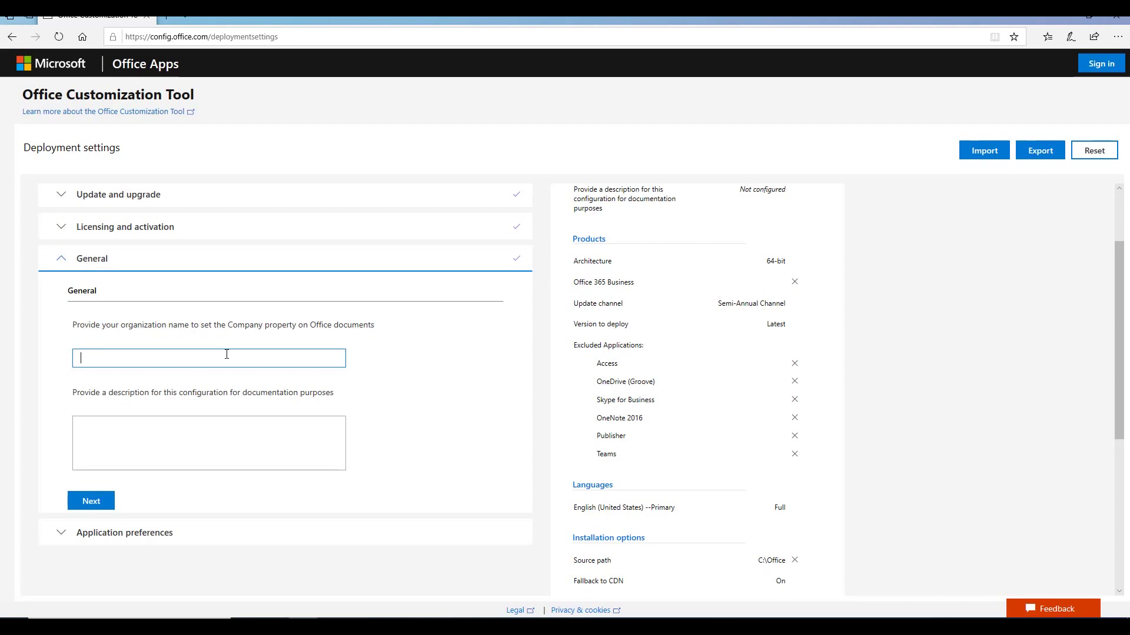
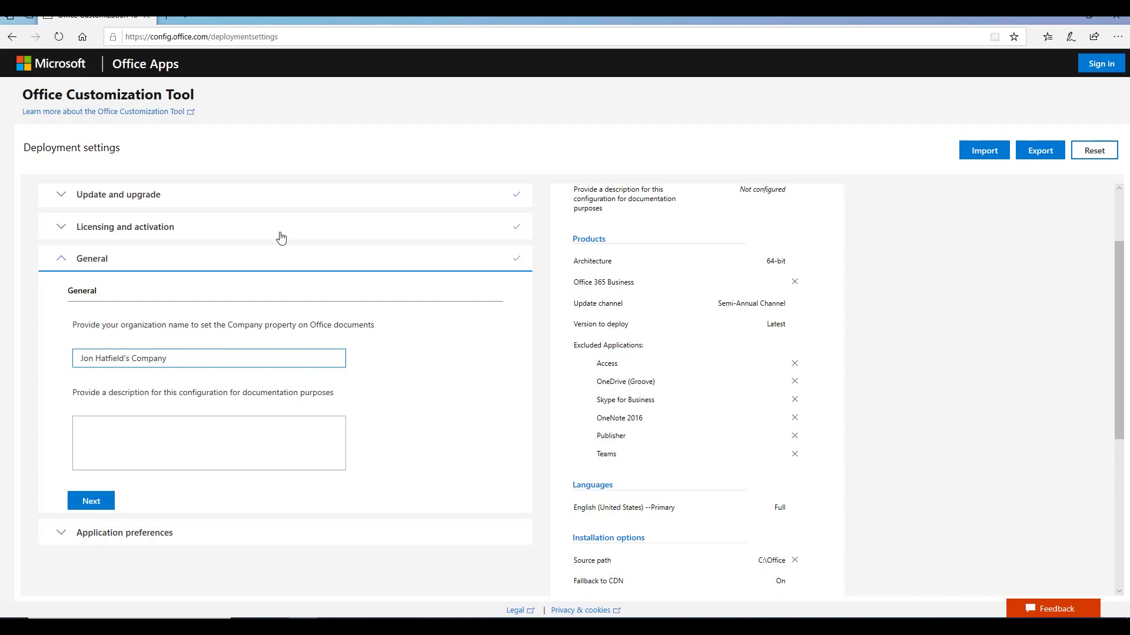
pyautogui.scroll(-1, 282, 235)
pyautogui.click(91, 437)
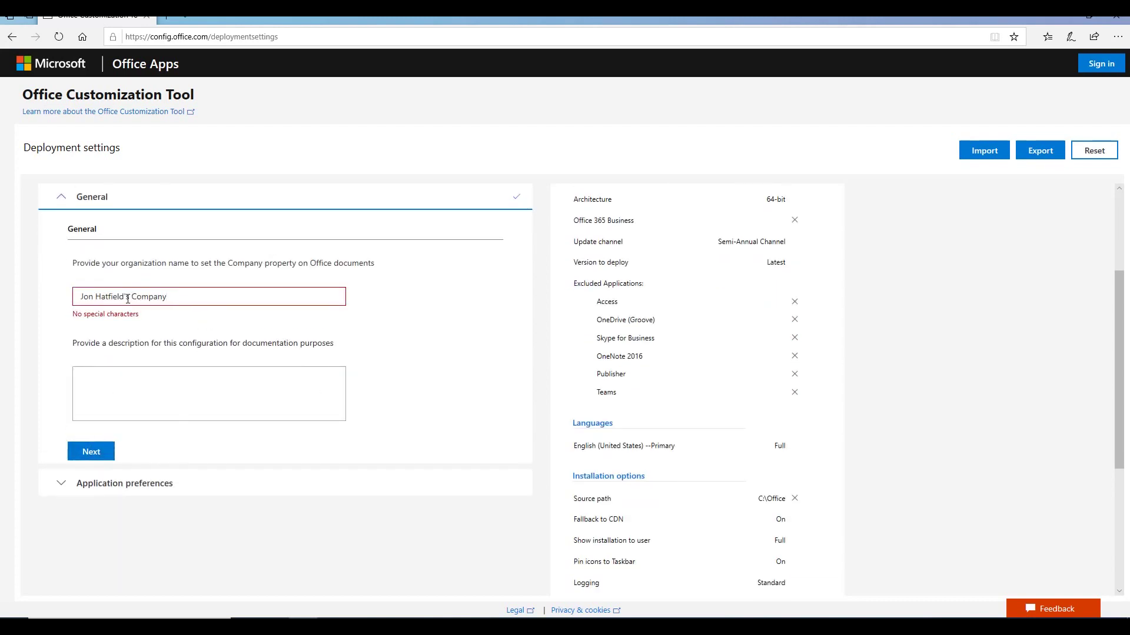
pyautogui.press('BackSpace')
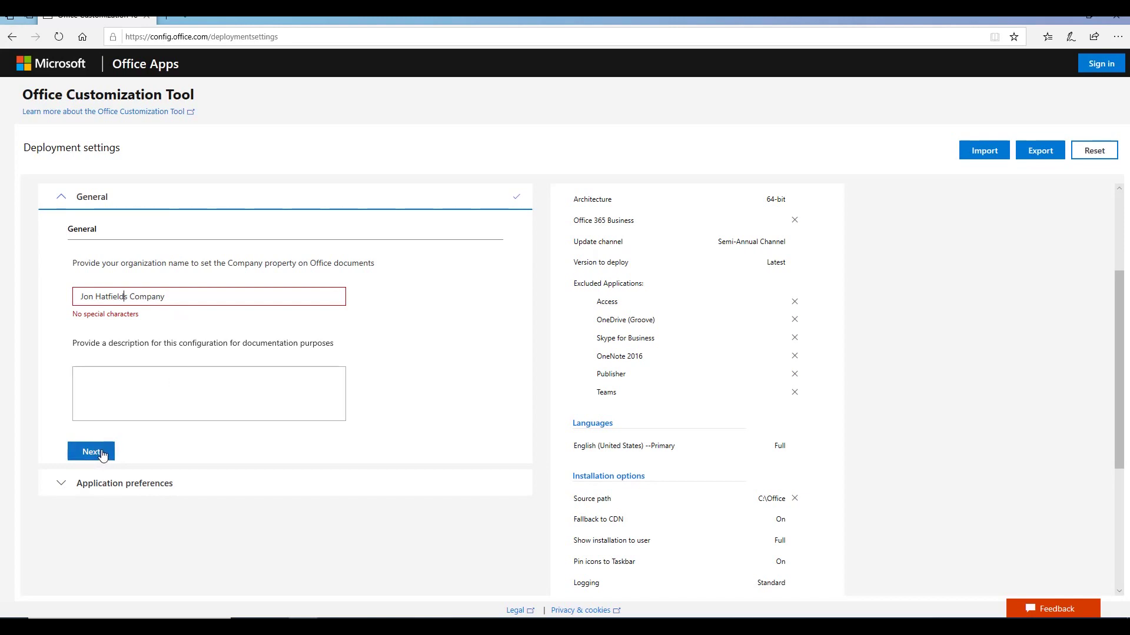
pyautogui.click(102, 454)
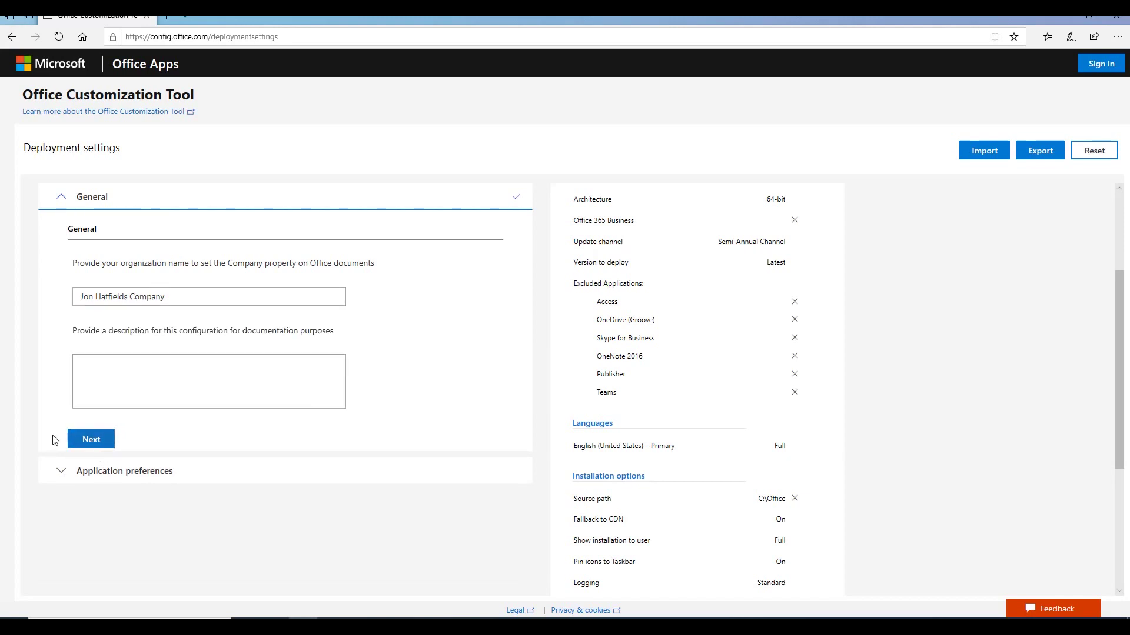
pyautogui.click(91, 441)
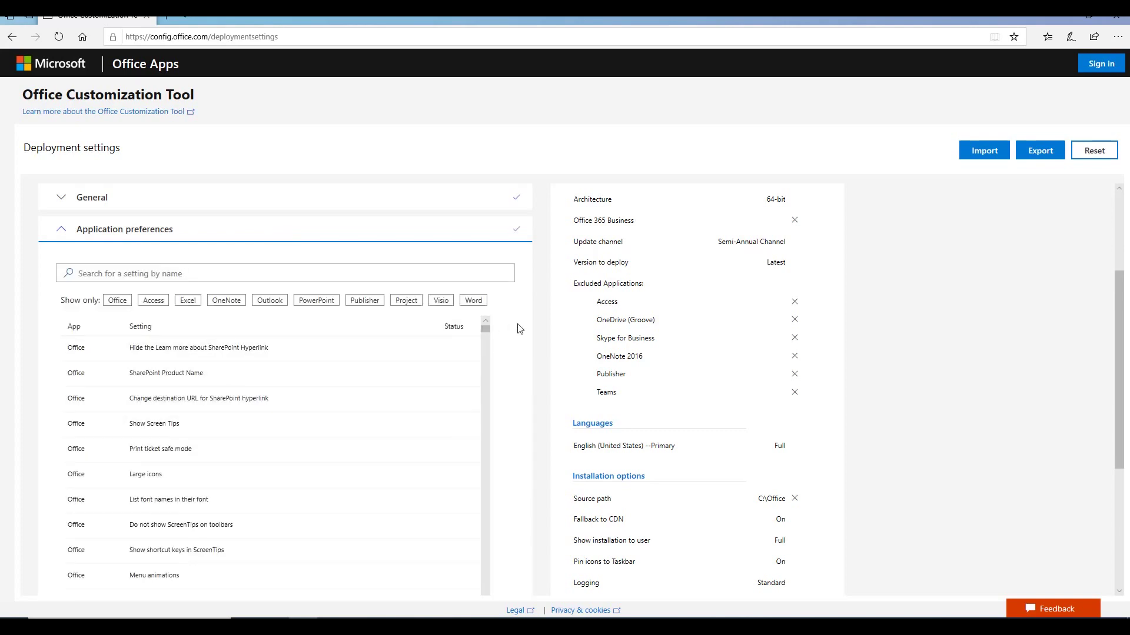
pyautogui.scroll(-1, 481, 315)
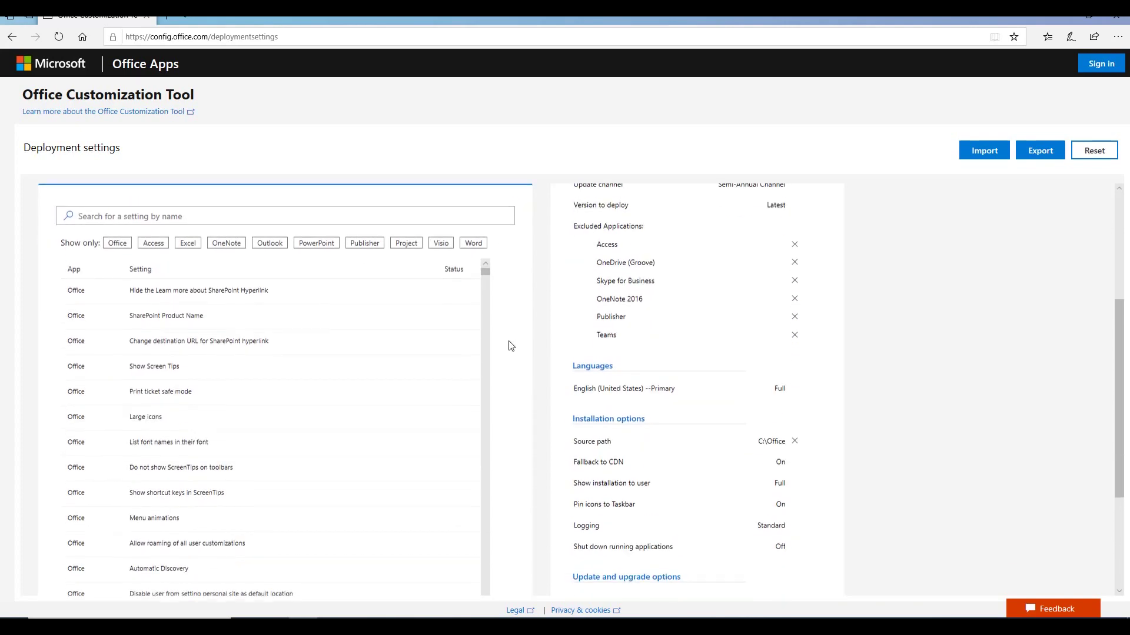
pyautogui.moveTo(484, 268); pyautogui.dragTo(486, 291)
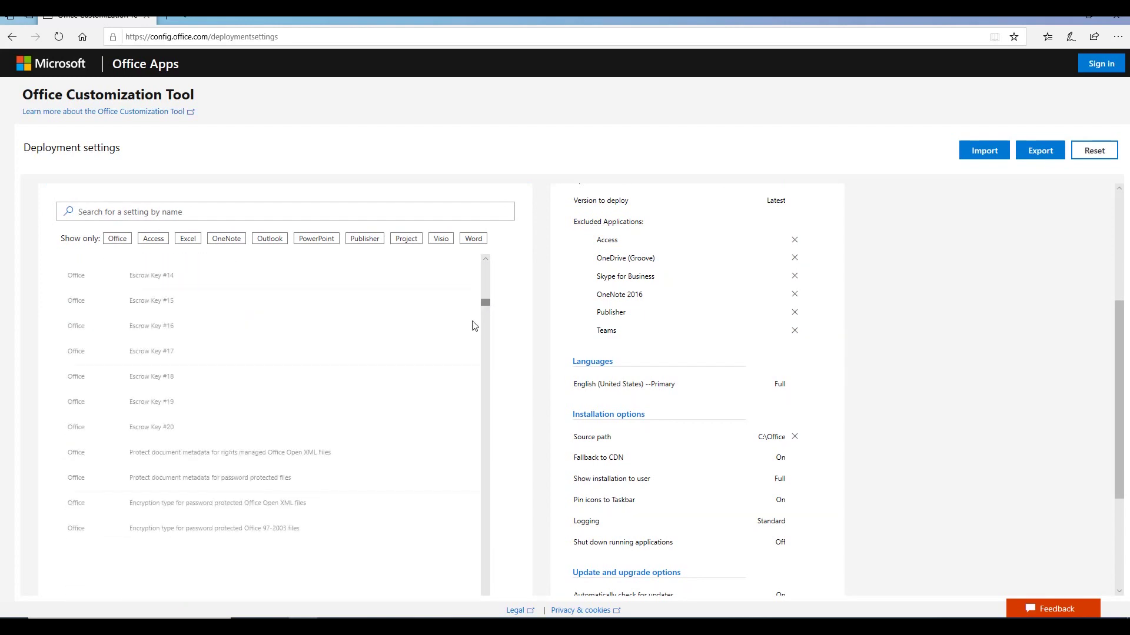
pyautogui.scroll(-5, 213, 379)
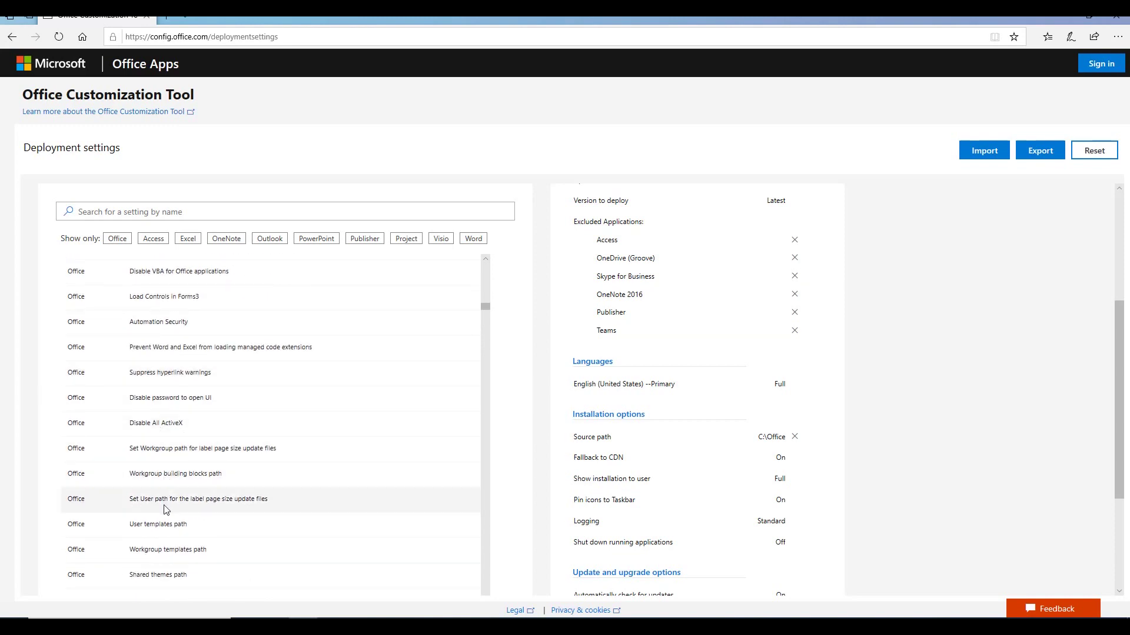
pyautogui.scroll(-15, 223, 538)
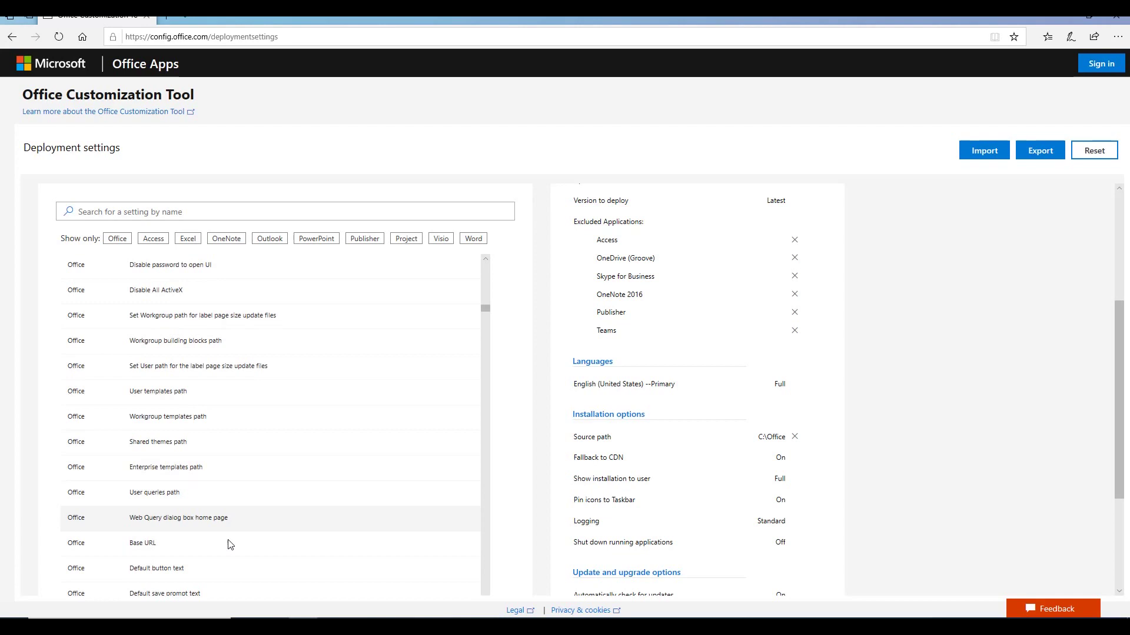
pyautogui.scroll(-5, 229, 500)
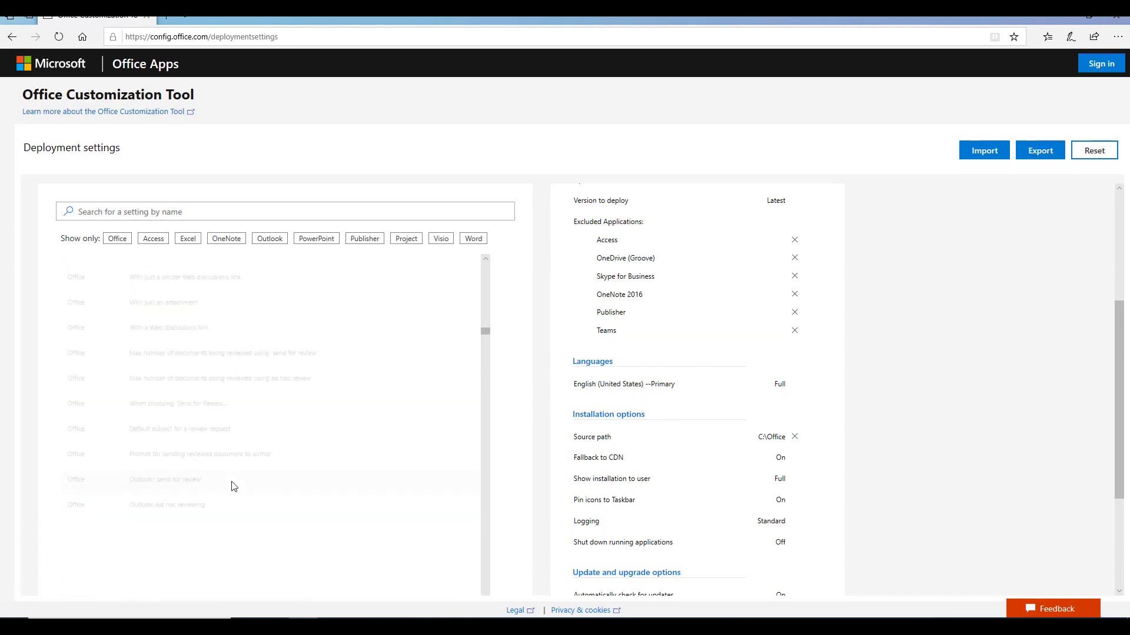
pyautogui.scroll(-10, 442, 294)
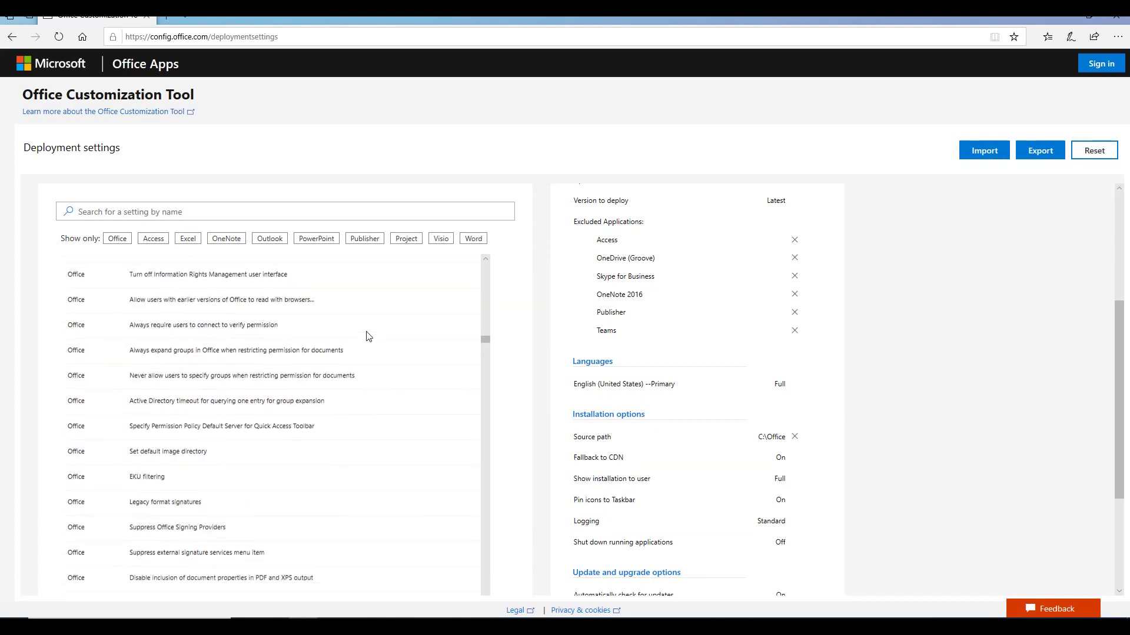
pyautogui.moveTo(488, 358); pyautogui.dragTo(486, 399)
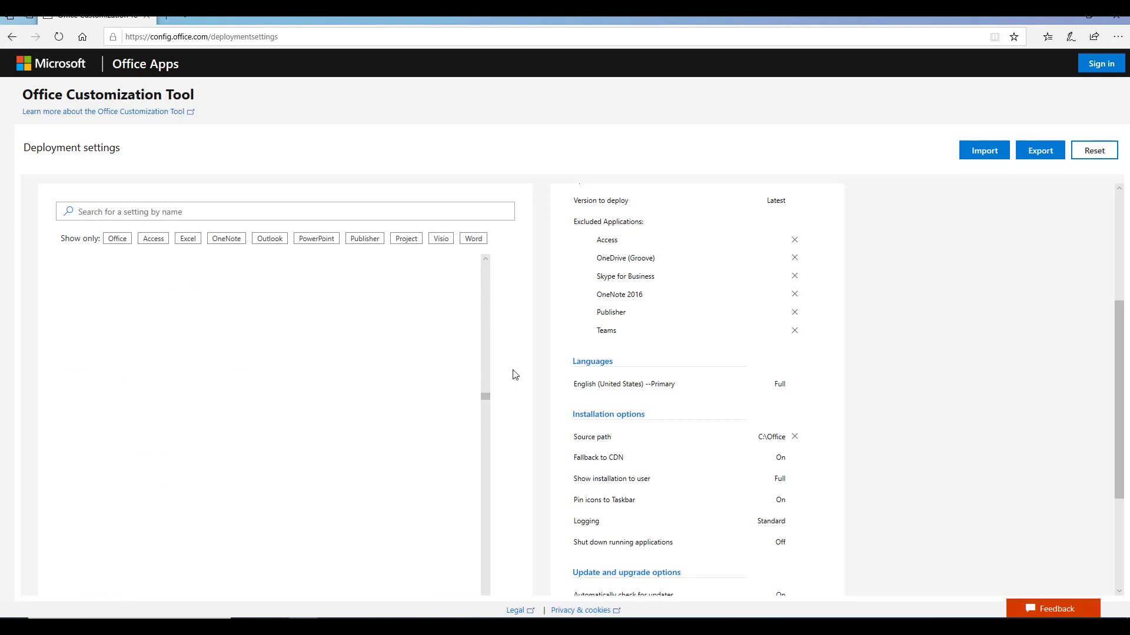
pyautogui.scroll(-3, 525, 365)
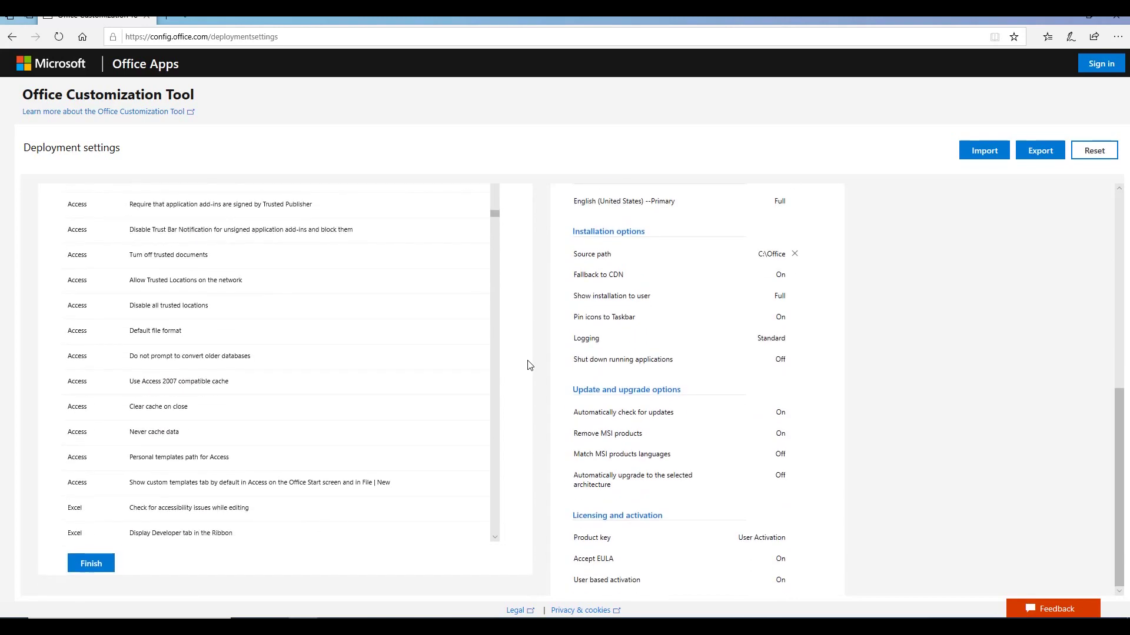
# Step: Finish the application preferences, review all seven configured sections, and start exporting the configuration
pyautogui.click(91, 563)
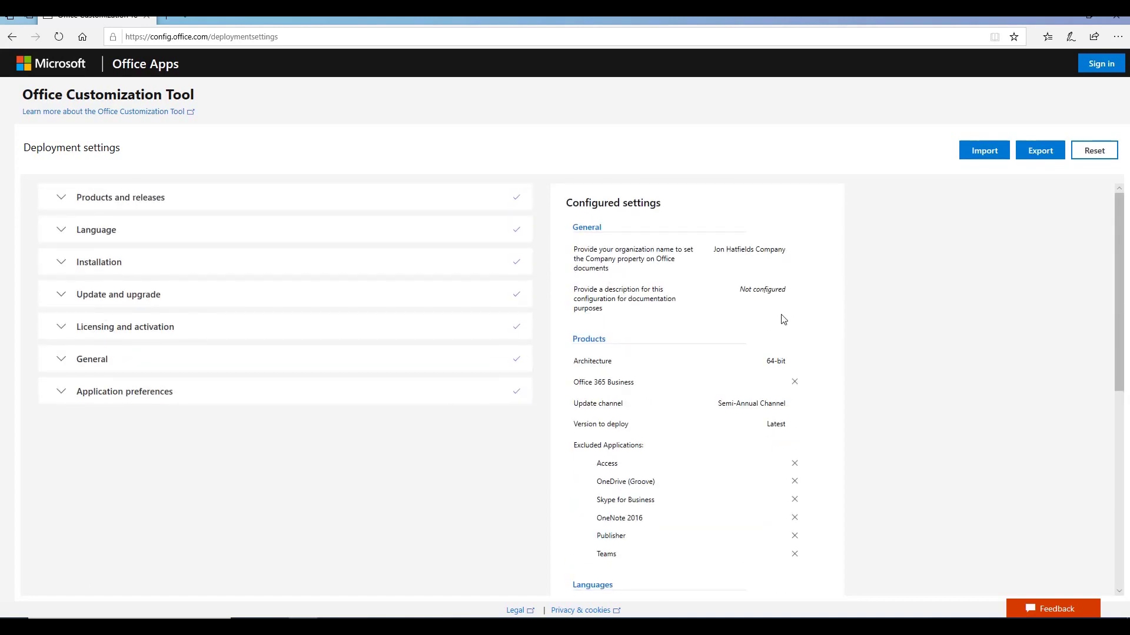
pyautogui.scroll(-7, 898, 335)
pyautogui.scroll(7, 738, 274)
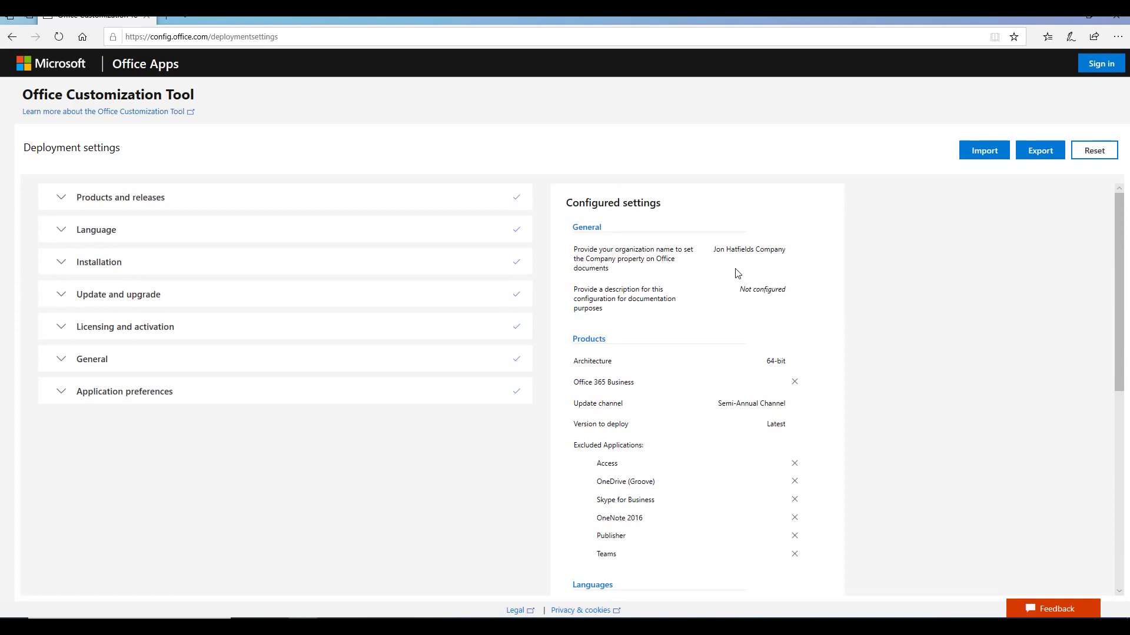
pyautogui.moveTo(621, 202); pyautogui.dragTo(822, 234)
pyautogui.click(824, 289)
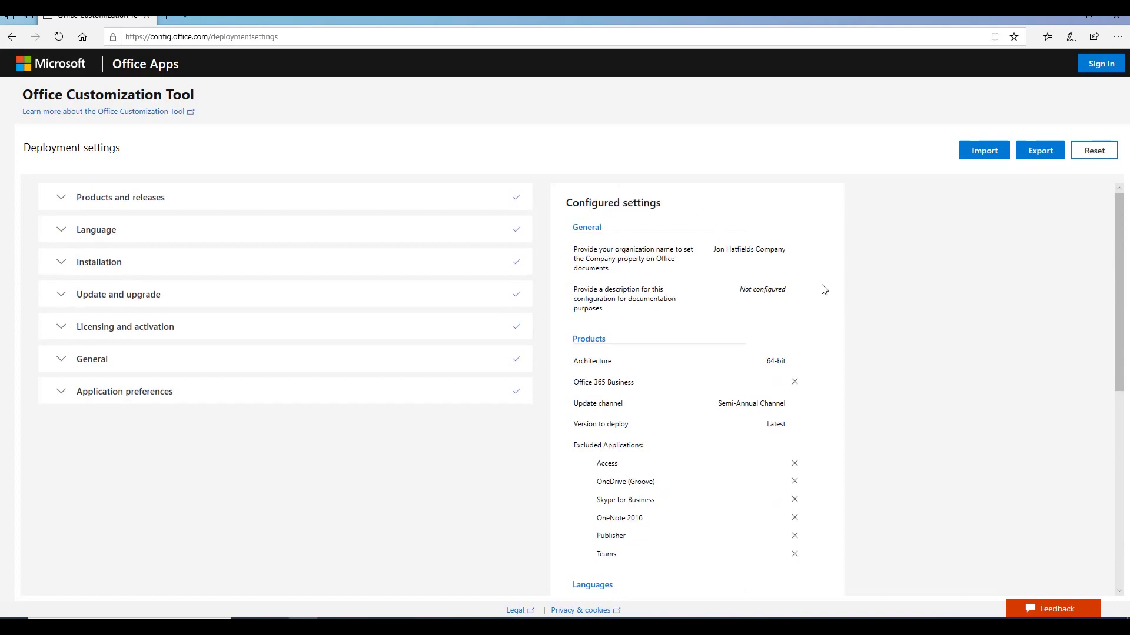
pyautogui.scroll(-2, 822, 348)
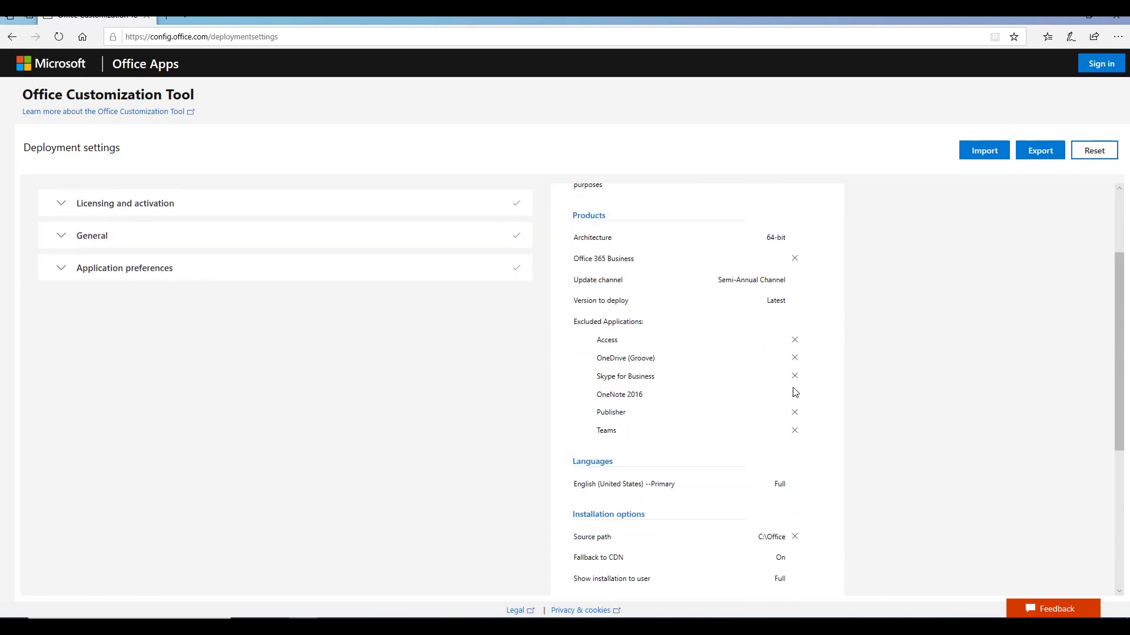
pyautogui.scroll(-5, 789, 424)
pyautogui.scroll(7, 789, 444)
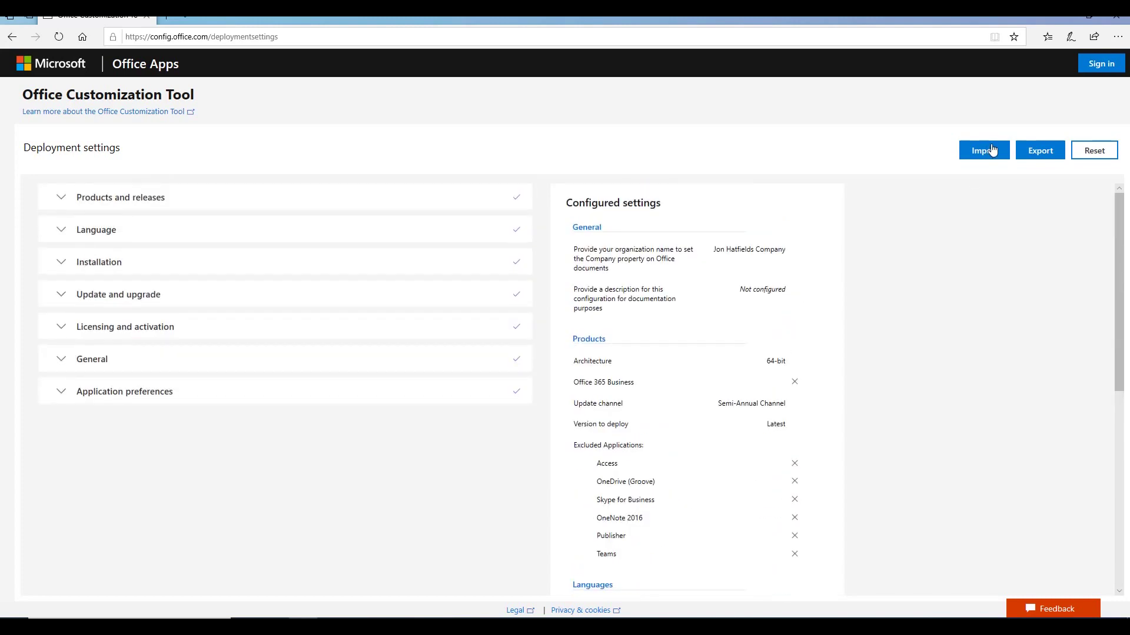
pyautogui.click(1040, 152)
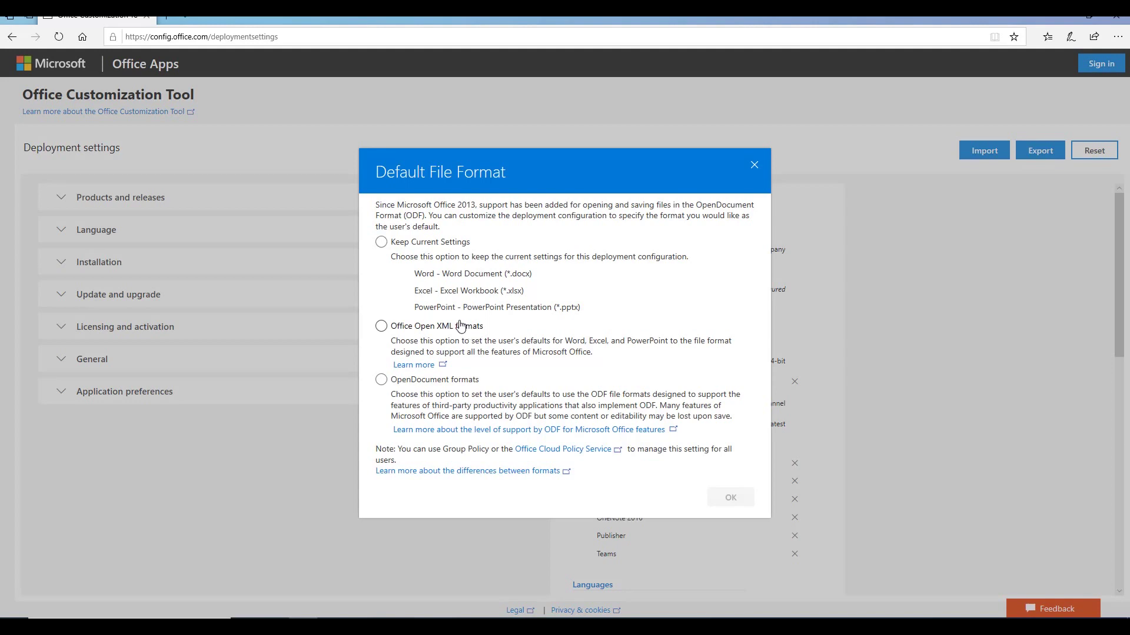
# Step: Choose Office Open XML formats as default, accept the license terms, and keep the file name Configuration
pyautogui.click(382, 327)
pyautogui.click(729, 498)
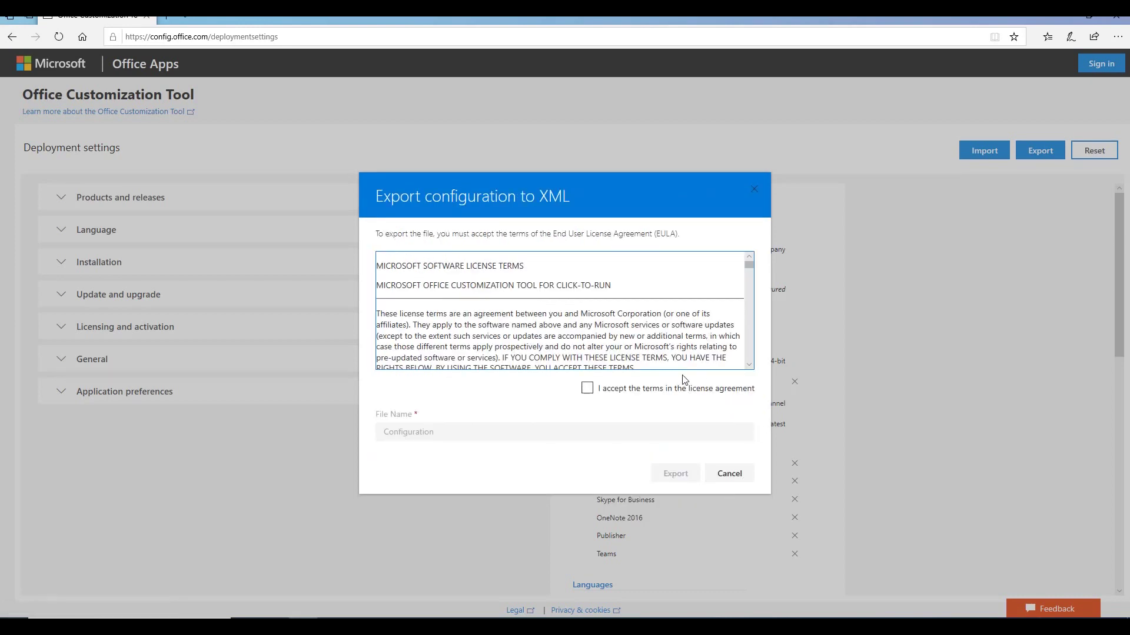
pyautogui.click(587, 388)
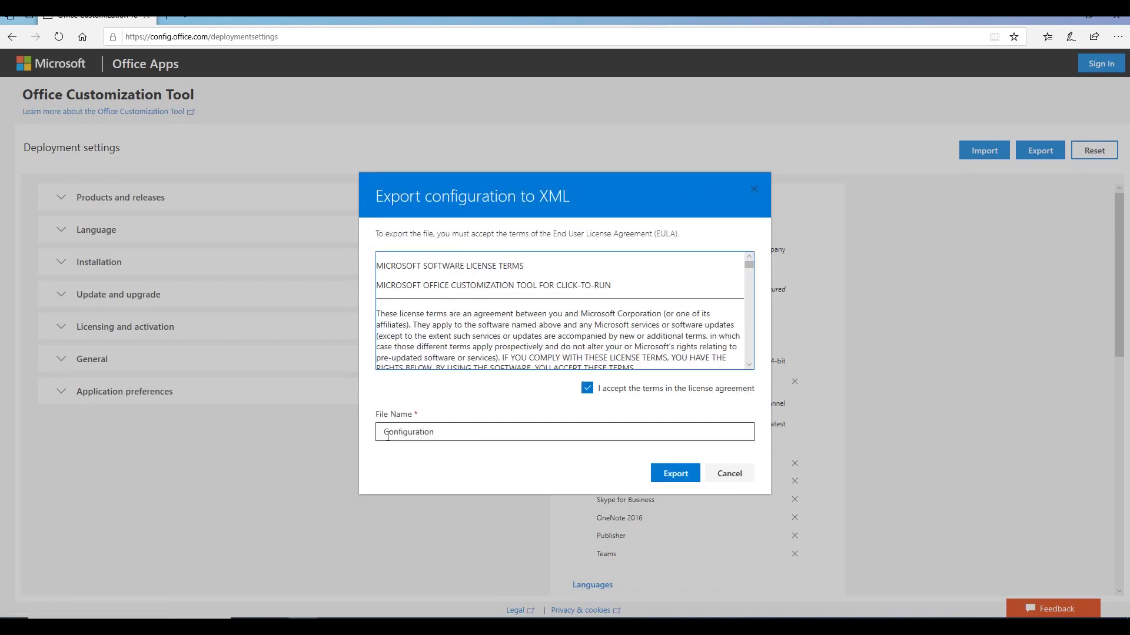
pyautogui.moveTo(386, 431); pyautogui.dragTo(469, 429)
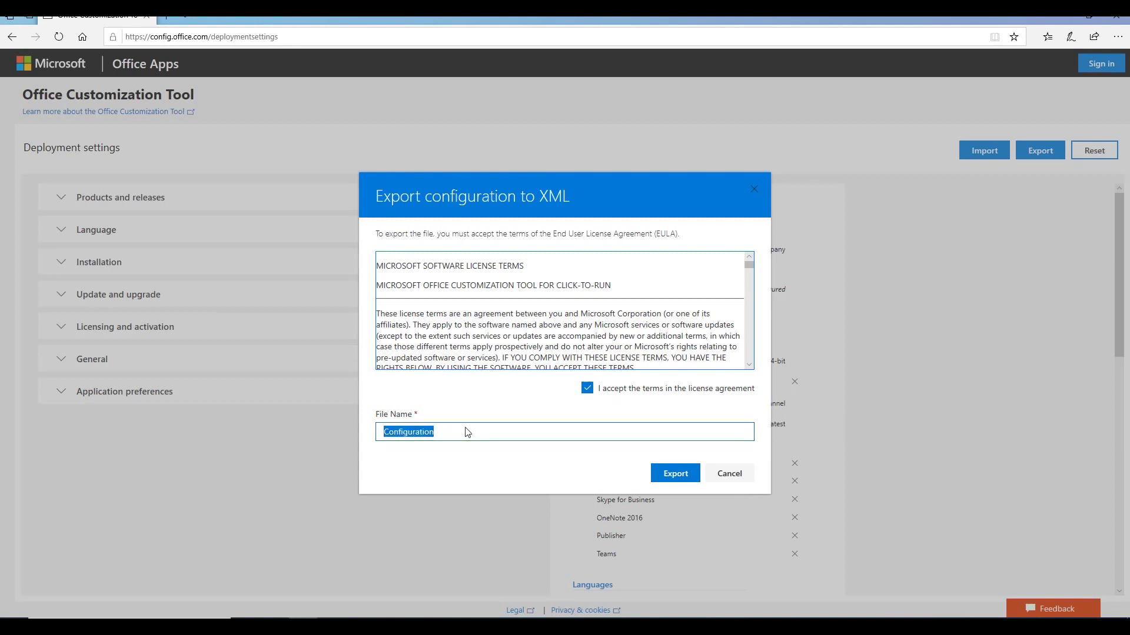
pyautogui.click(469, 428)
pyautogui.doubleClick(387, 429)
pyautogui.press('End')
# Step: Export the configuration XML and choose Save as from Edge's download bar
pyautogui.click(674, 475)
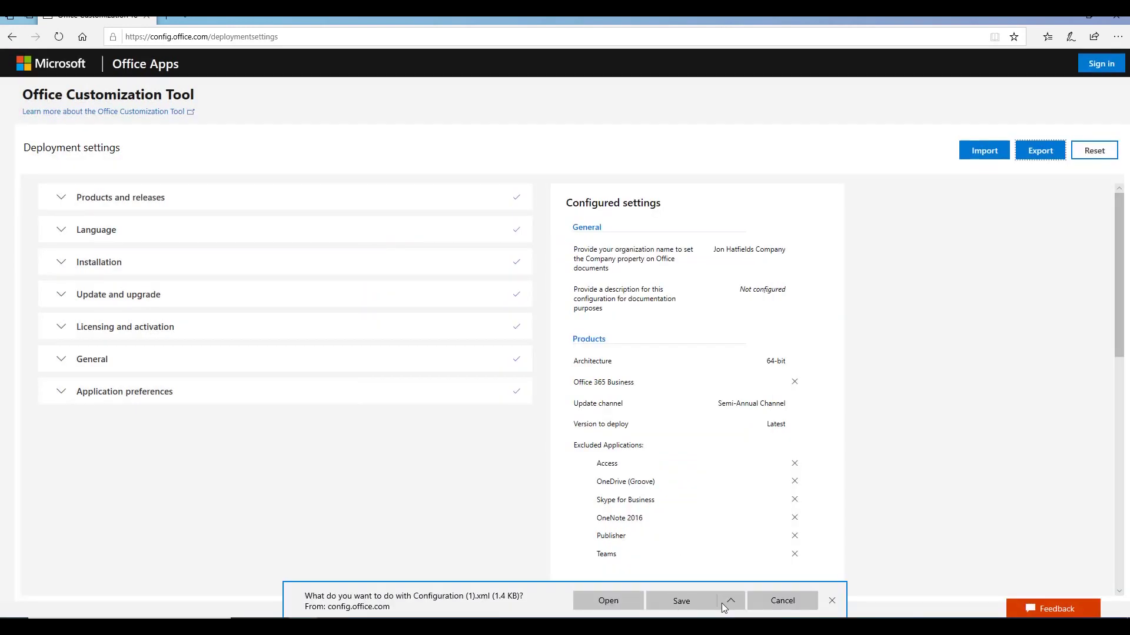
pyautogui.click(736, 602)
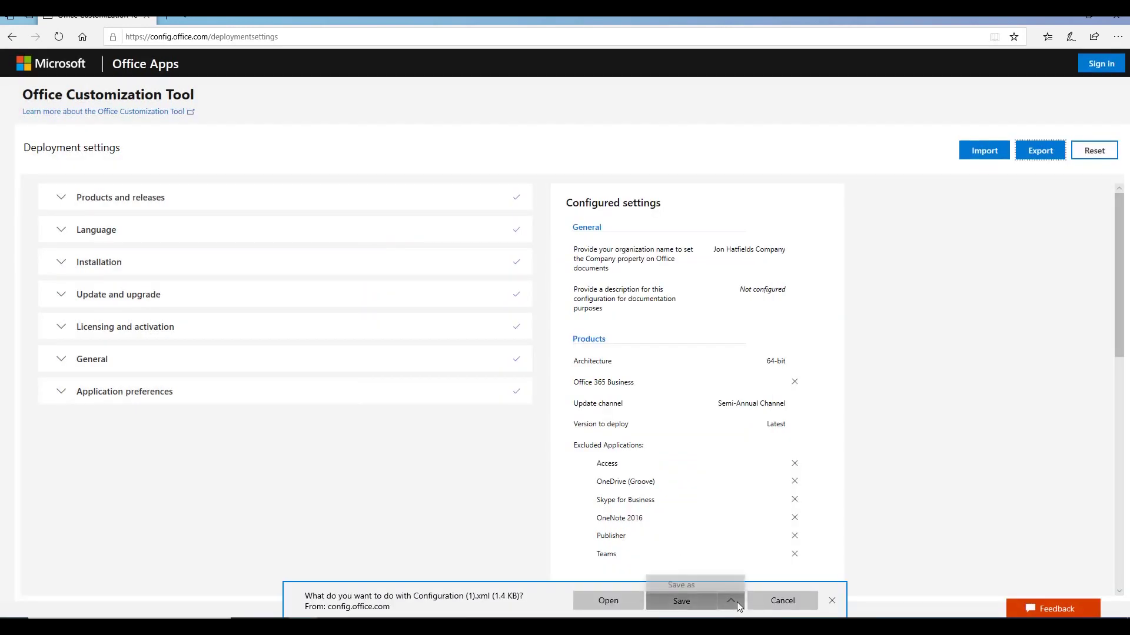
pyautogui.click(708, 581)
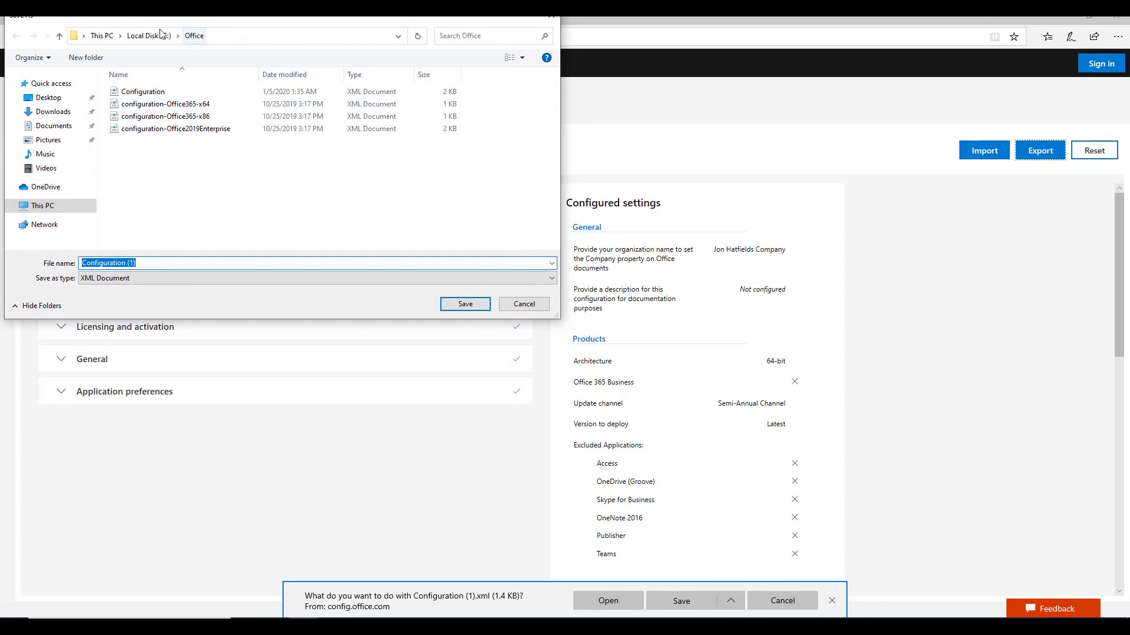
# Step: Save it into C:\Office as Configuration.xml, replacing the existing file
pyautogui.click(149, 36)
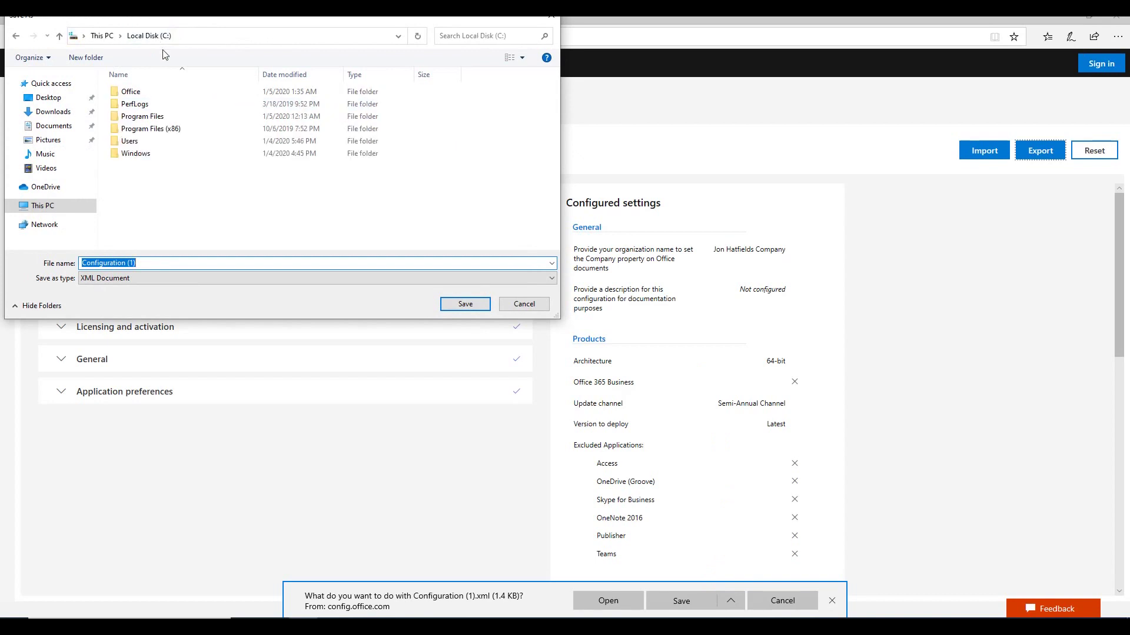
pyautogui.click(143, 96)
pyautogui.doubleClick(143, 95)
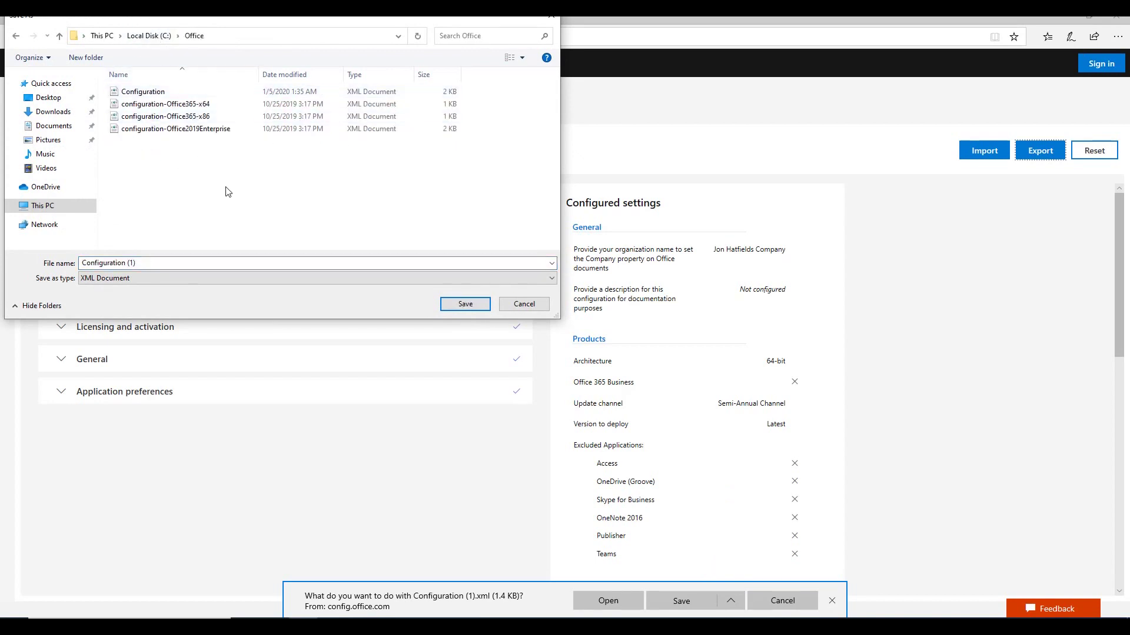
pyautogui.doubleClick(207, 262)
pyautogui.click(207, 262)
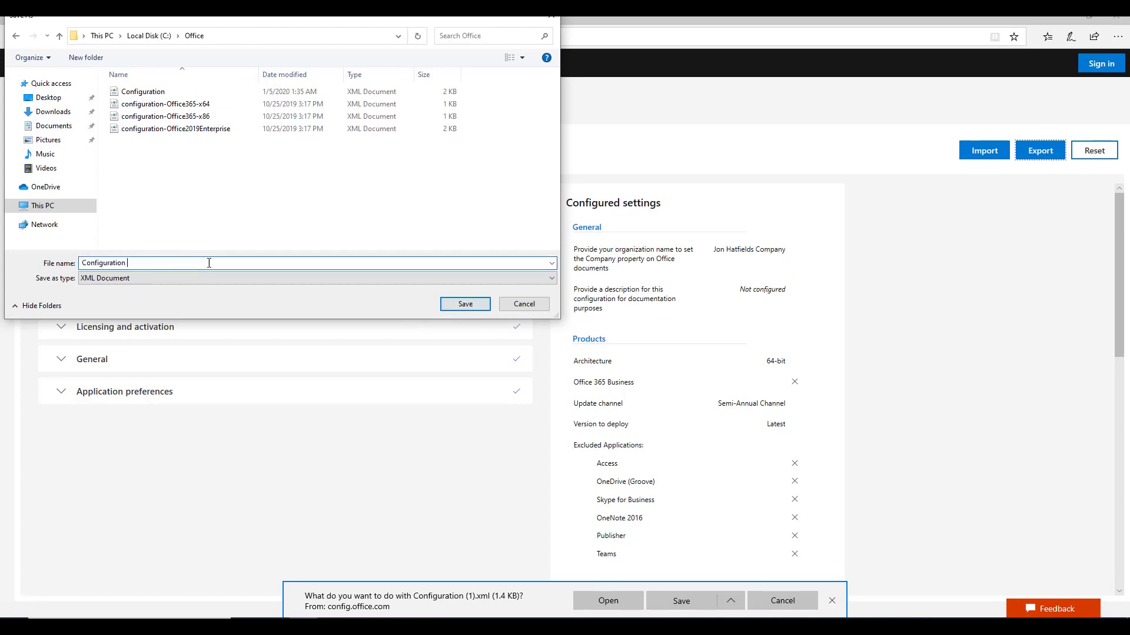
pyautogui.press('BackSpace')
pyautogui.click(355, 241)
pyautogui.click(460, 306)
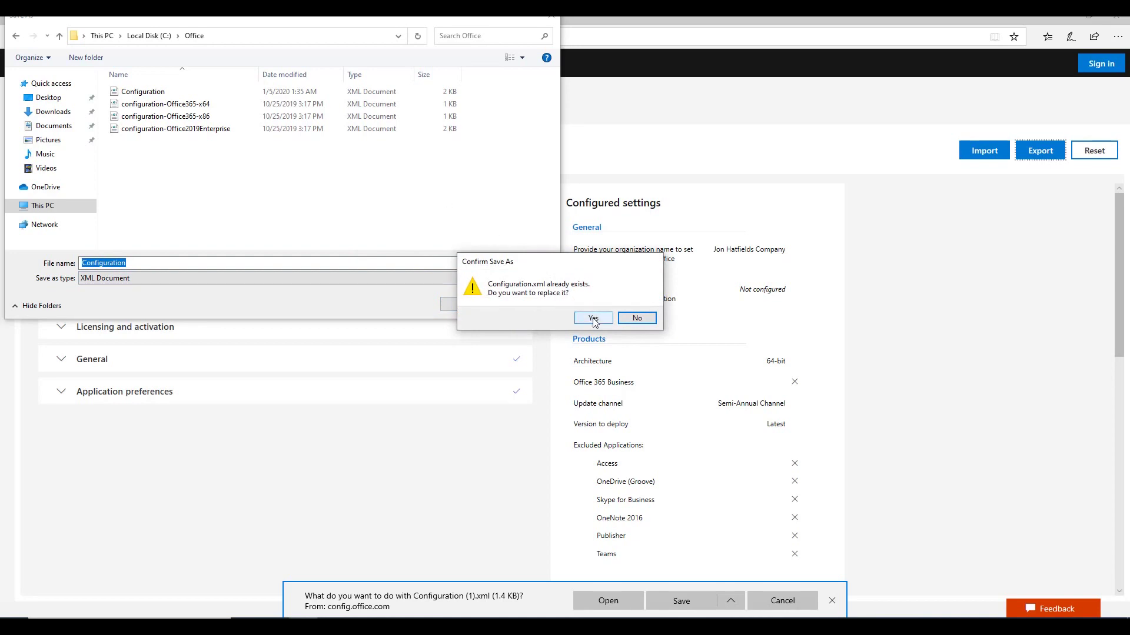
pyautogui.click(593, 318)
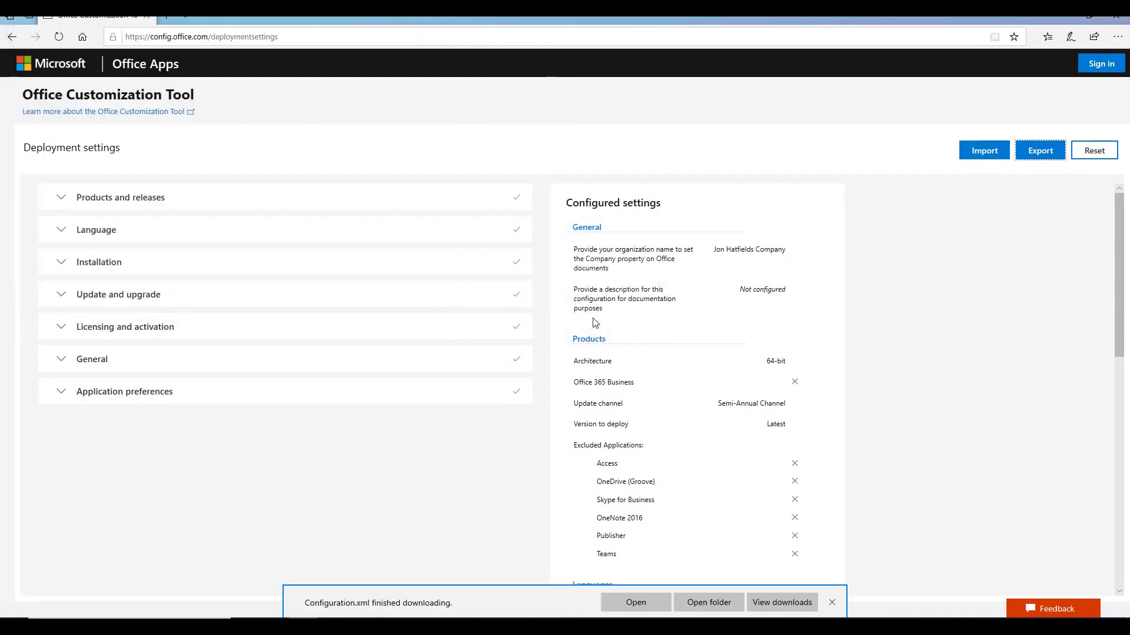
# Step: Minimize Edge and launch Windows PowerShell (Admin), approving the UAC prompt
pyautogui.click(1062, 13)
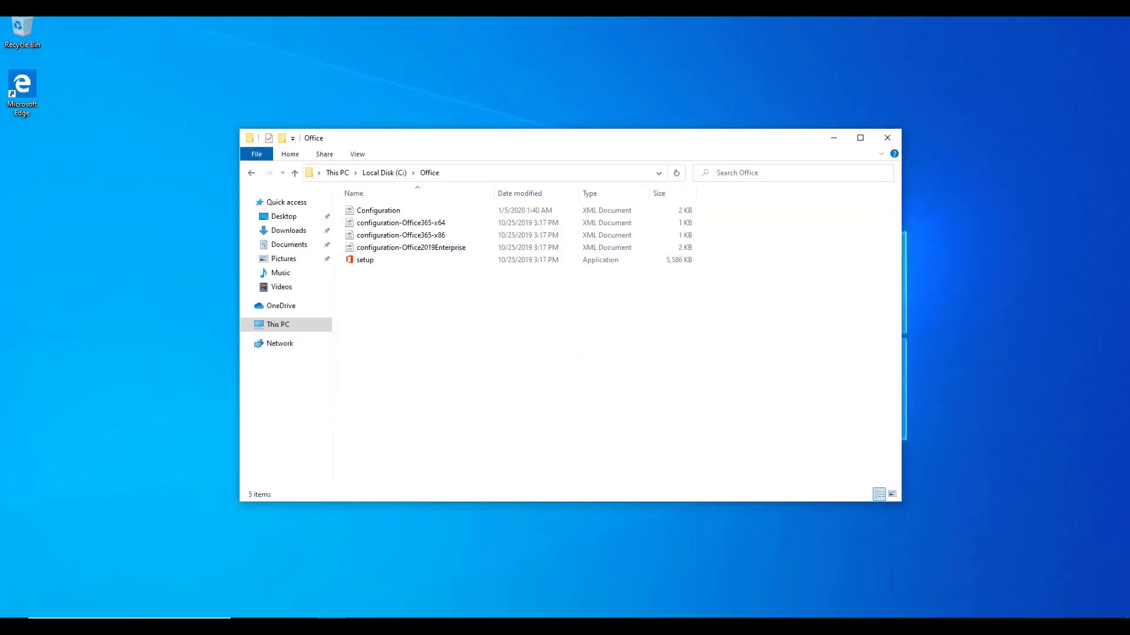
pyautogui.rightClick(14, 613)
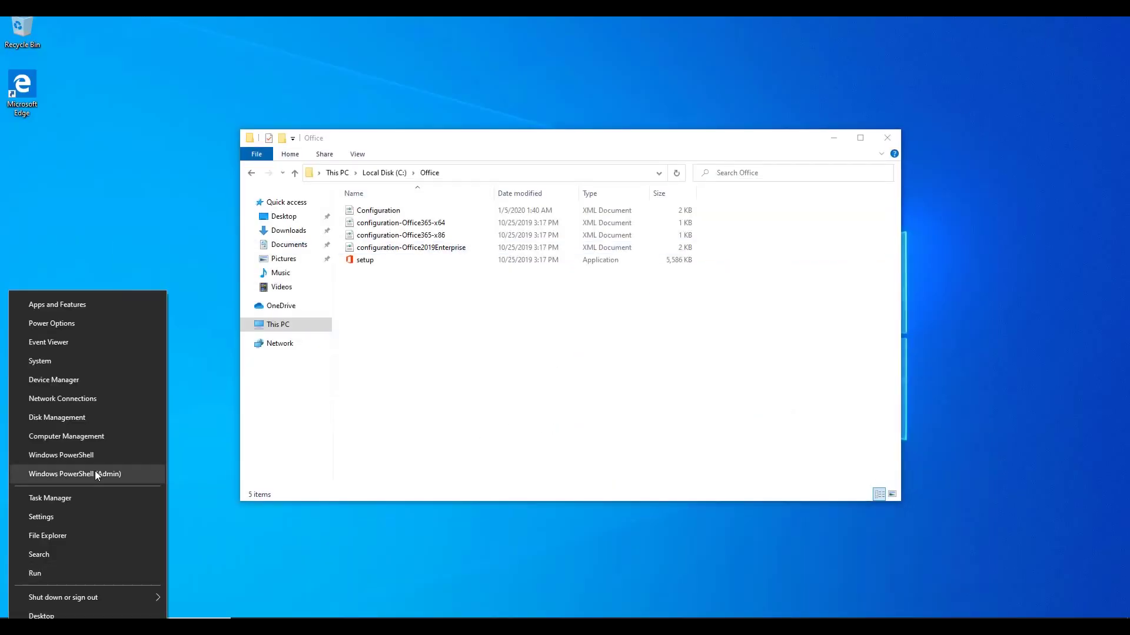
pyautogui.click(94, 471)
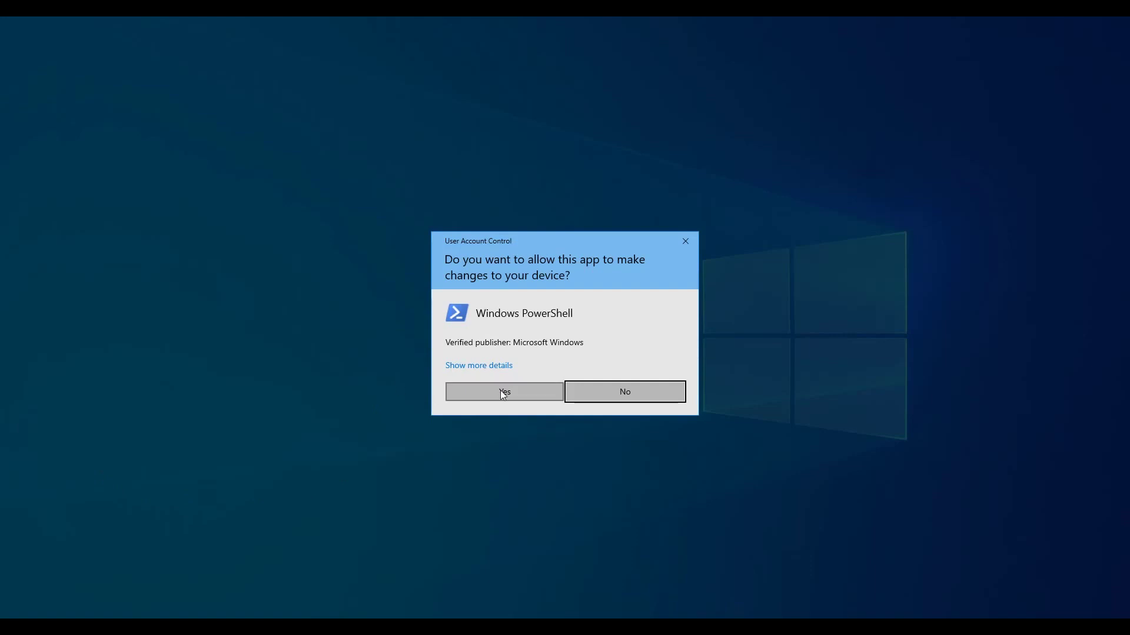
pyautogui.click(500, 390)
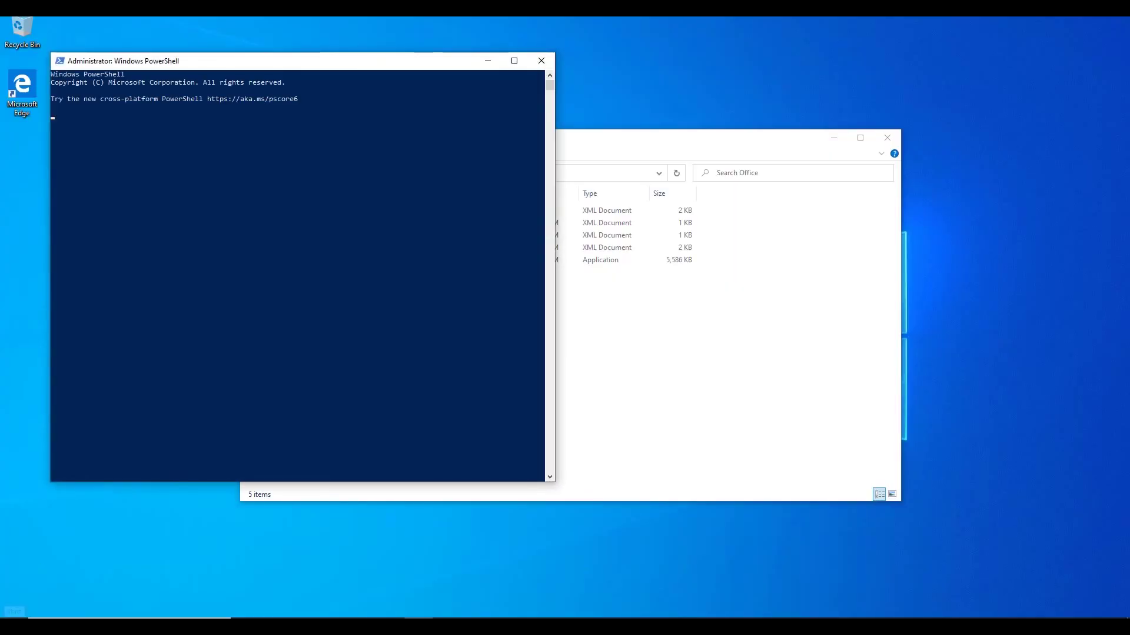
# Step: Place PowerShell beside File Explorer and begin the cd C:\Office command
pyautogui.rightClick(14, 613)
pyautogui.click(108, 488)
pyautogui.moveTo(263, 62); pyautogui.dragTo(718, 75)
pyautogui.click(852, 240)
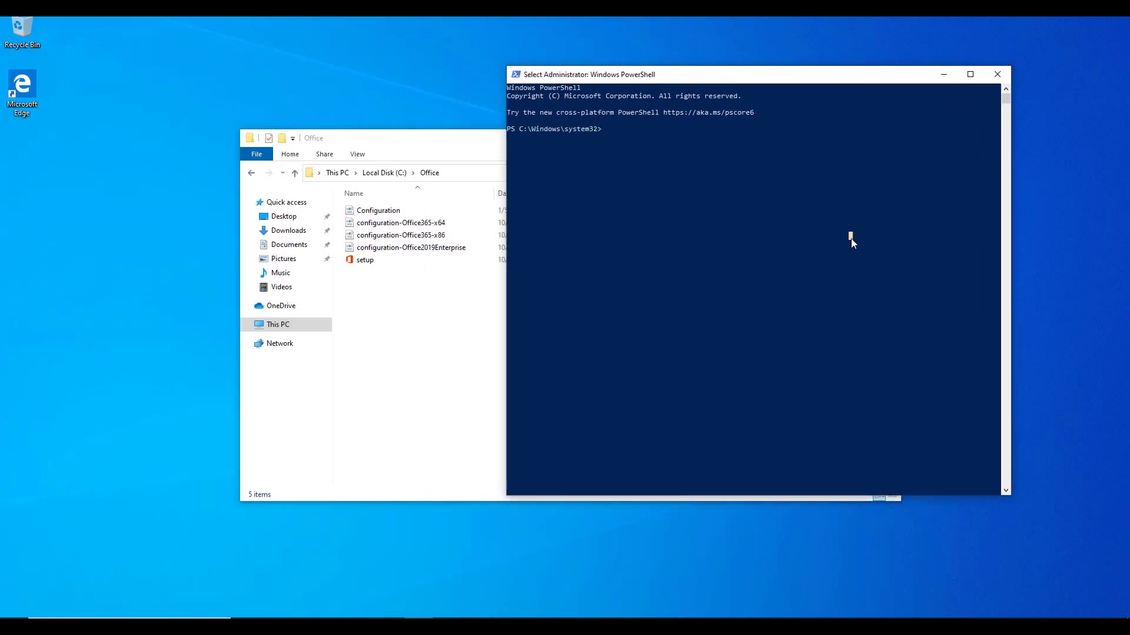
pyautogui.write('cd C:\\Office\\')
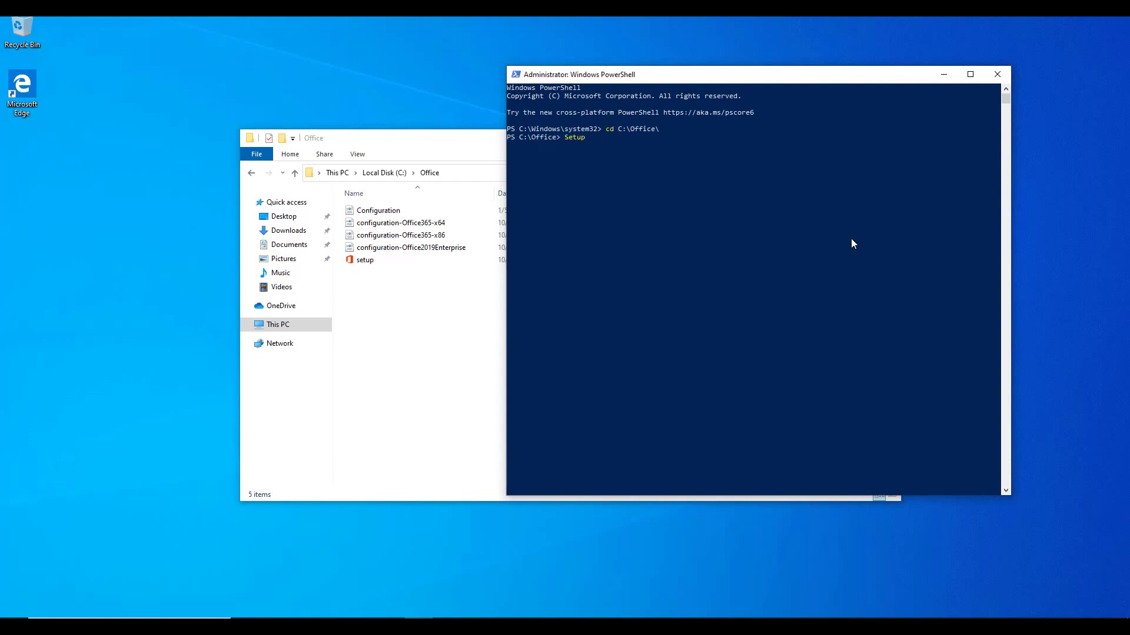
# Step: Run .\setup.exe /download .\Configuration.xml to start downloading Office into C:\Office
pyautogui.press('Tab')
pyautogui.press('Tab')
pyautogui.press('Tab')
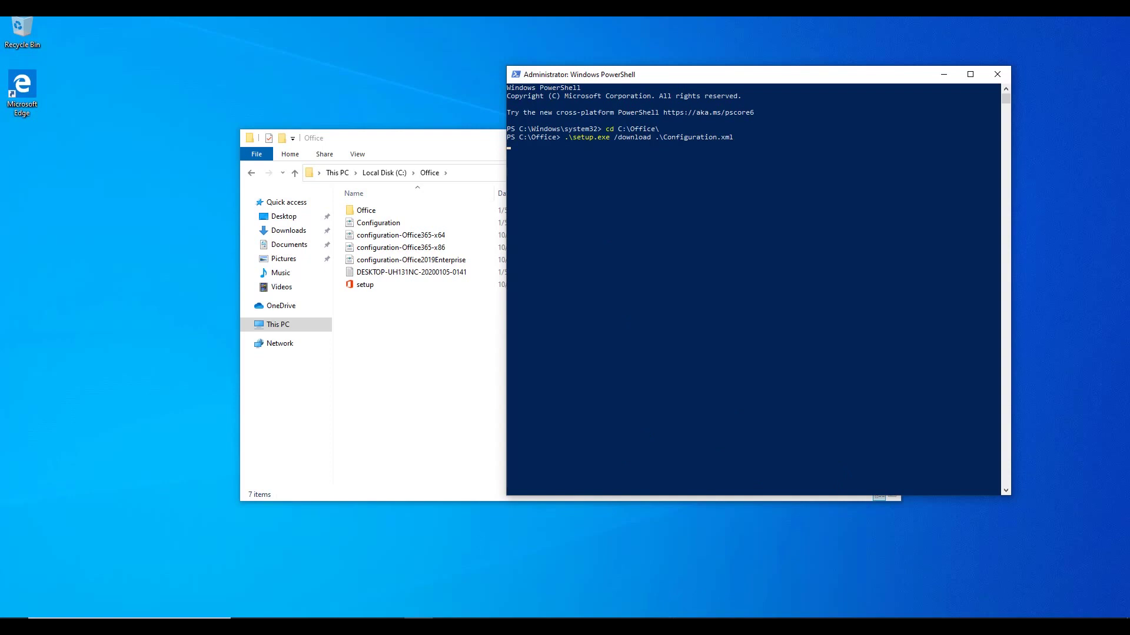
pyautogui.rightClick(653, 625)
# Step: Watch Ethernet throughput in Task Manager's Performance tab during the download, then return to PowerShell
pyautogui.click(724, 575)
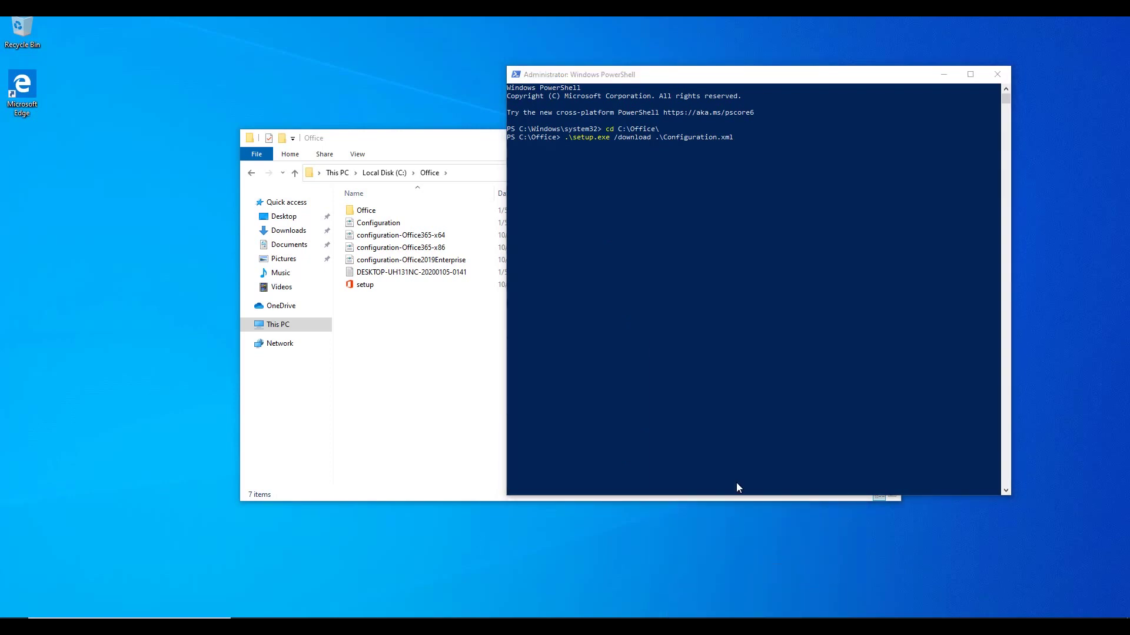
pyautogui.moveTo(138, 78); pyautogui.dragTo(656, 149)
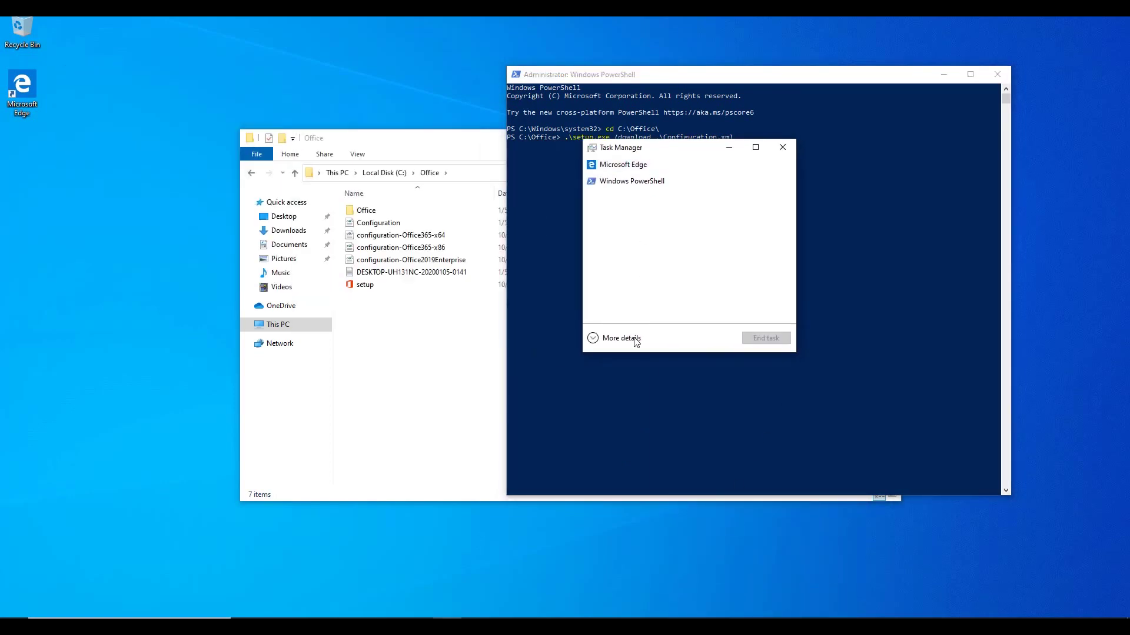
pyautogui.click(635, 340)
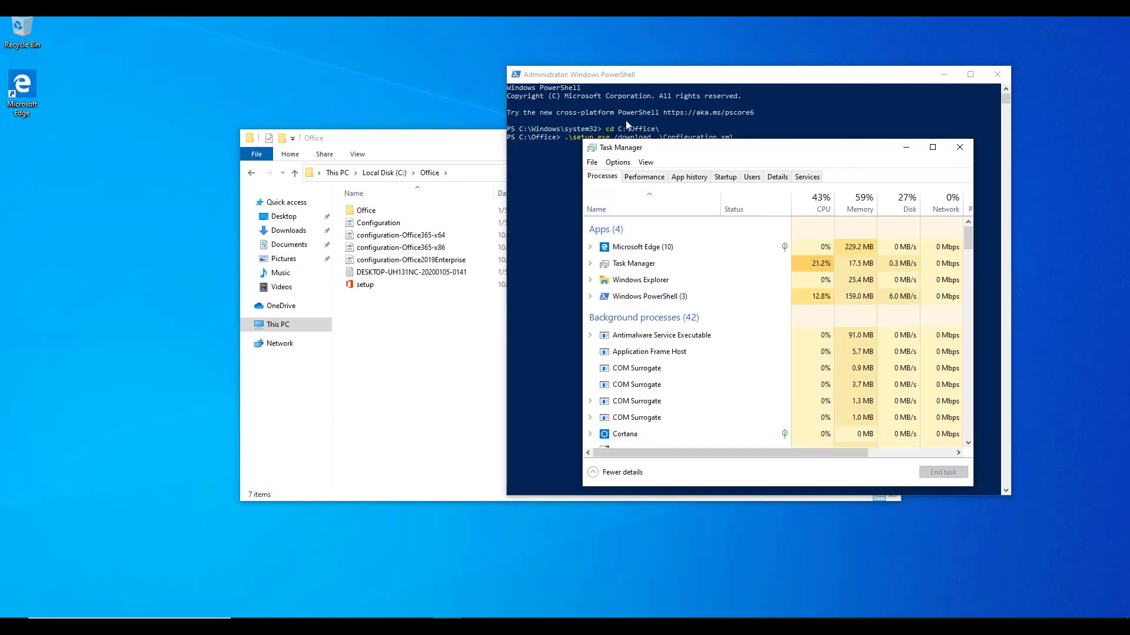
pyautogui.moveTo(686, 150); pyautogui.dragTo(689, 164)
pyautogui.click(653, 194)
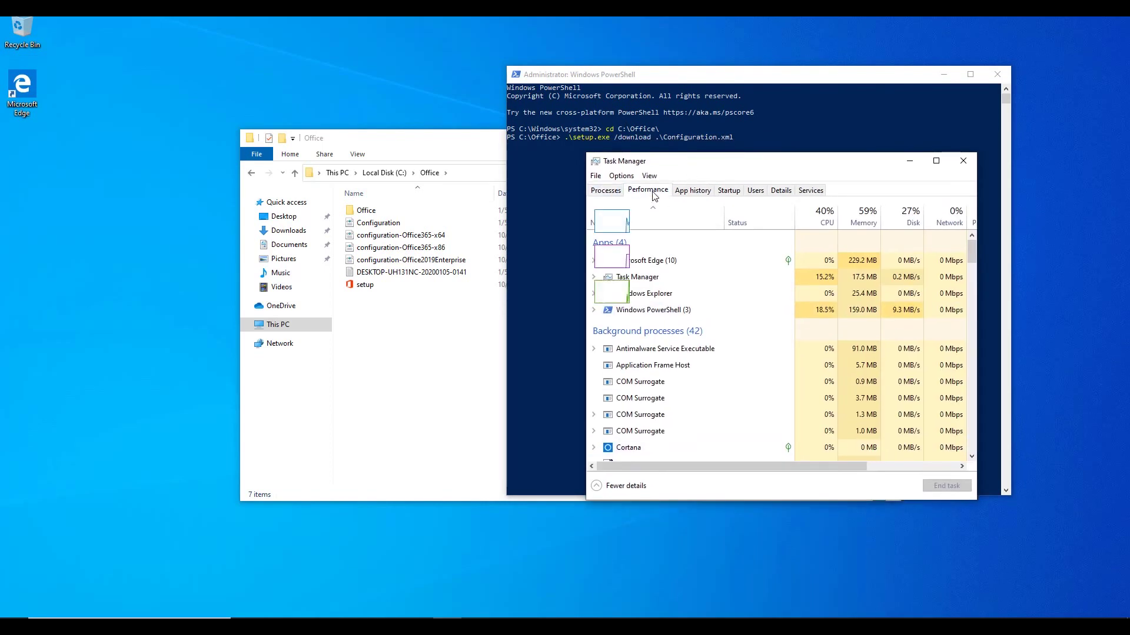
pyautogui.click(645, 339)
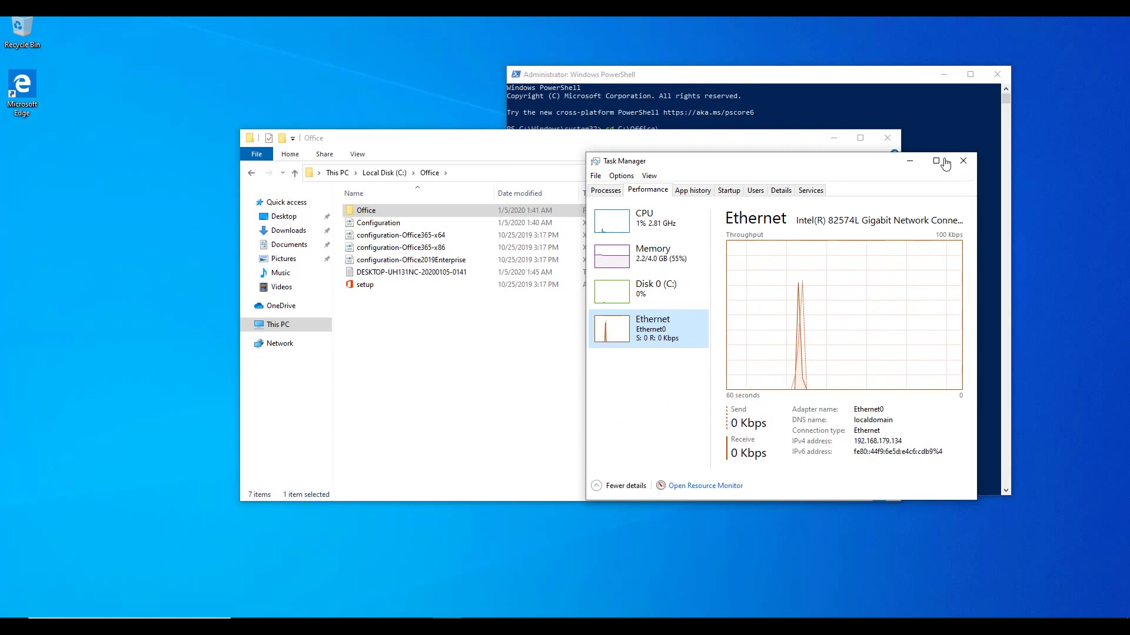
pyautogui.click(733, 89)
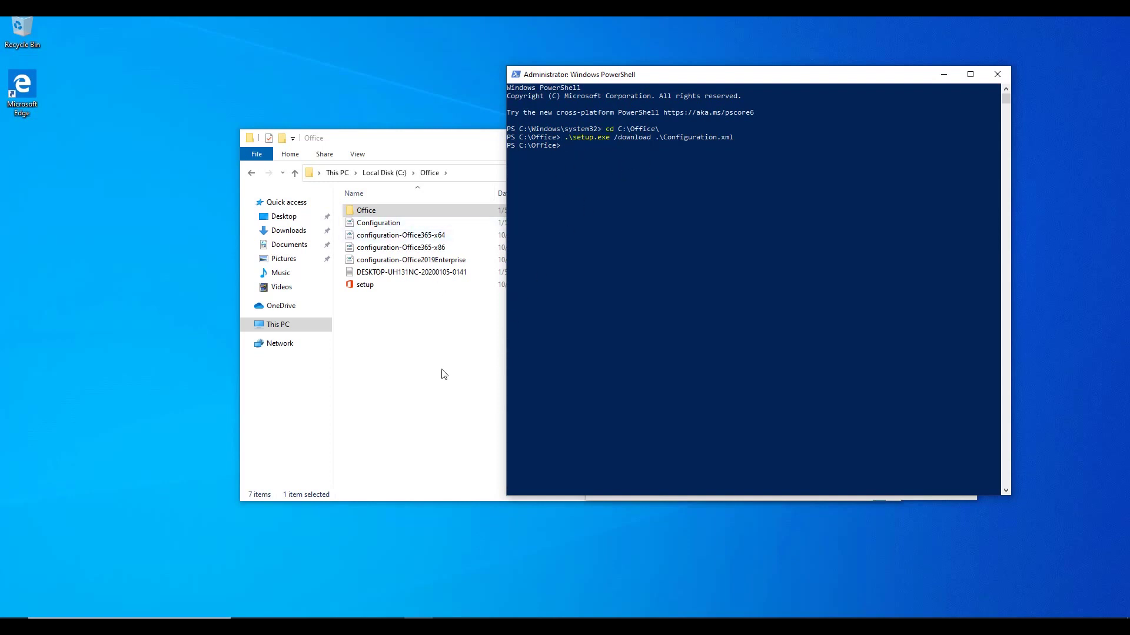
pyautogui.click(397, 332)
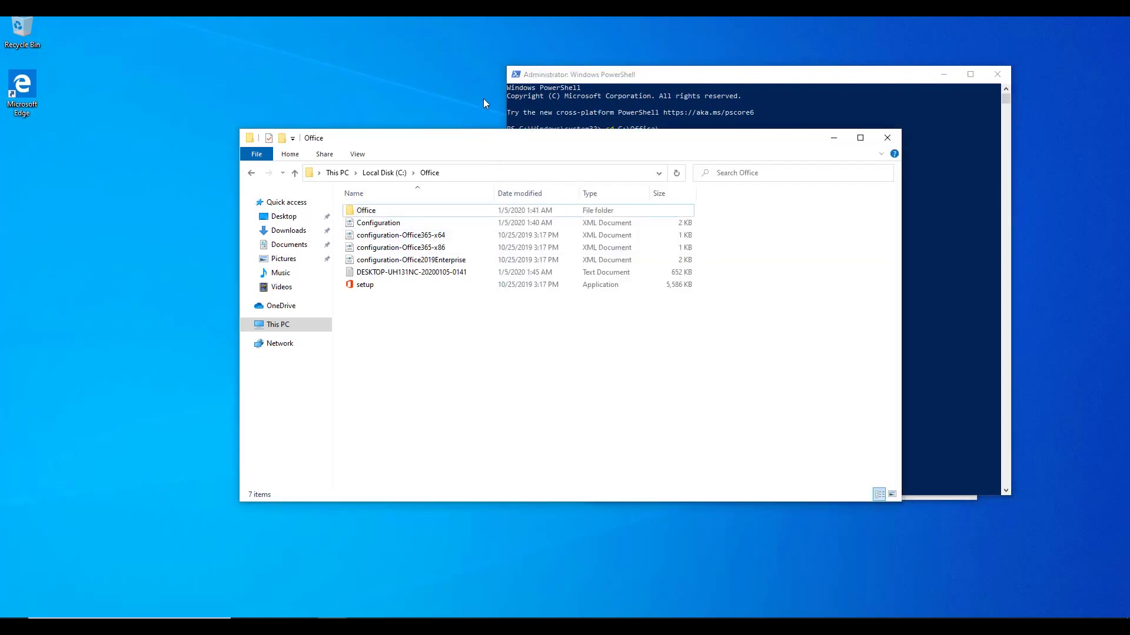
pyautogui.moveTo(493, 129); pyautogui.dragTo(493, 131)
pyautogui.rightClick(365, 213)
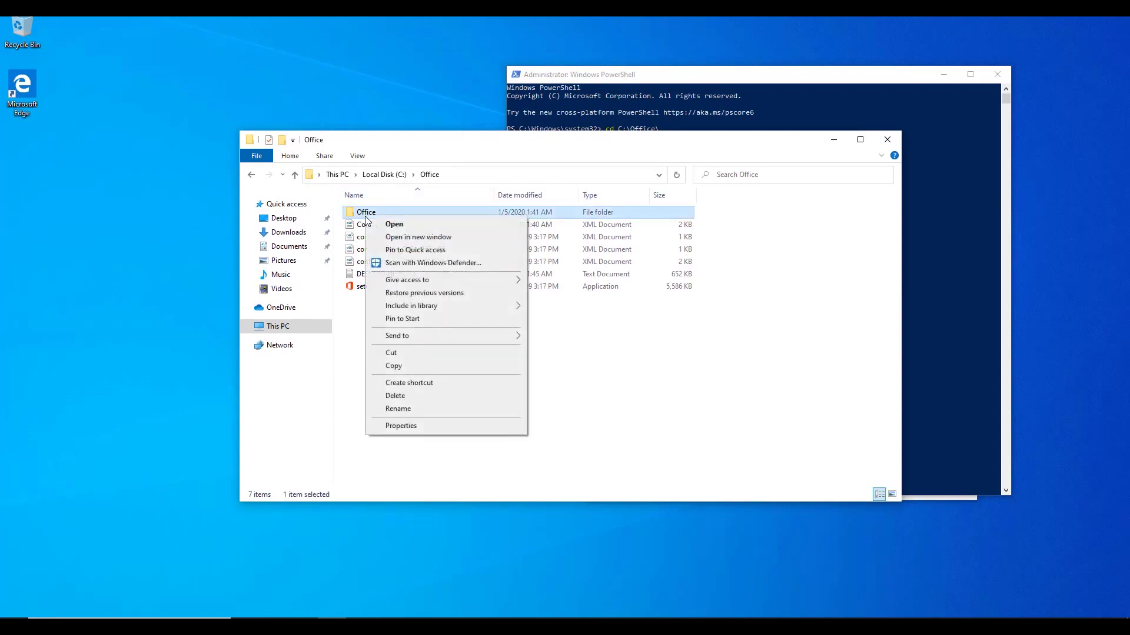
pyautogui.click(401, 426)
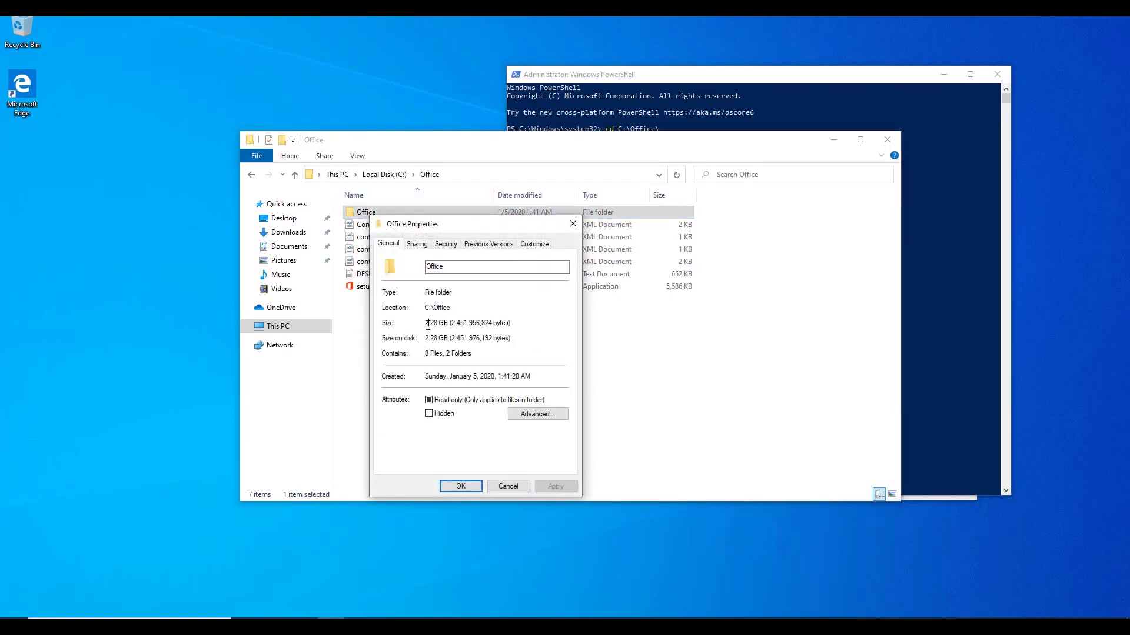
pyautogui.click(511, 323)
pyautogui.click(507, 486)
# Step: Run .\setup.exe /configure .\Configuration.xml in PowerShell to install Office
pyautogui.click(692, 105)
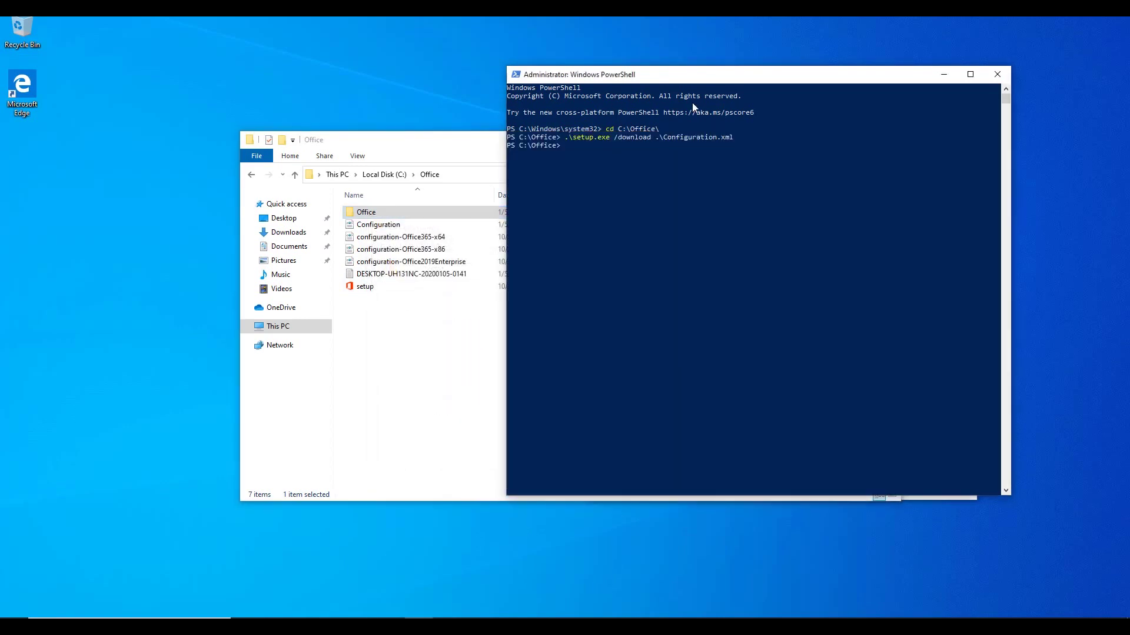
pyautogui.click(764, 178)
pyautogui.write('.\\setup.exe')
pyautogui.write(' /configure')
pyautogui.write(' .\\conf')
pyautogui.press('Tab')
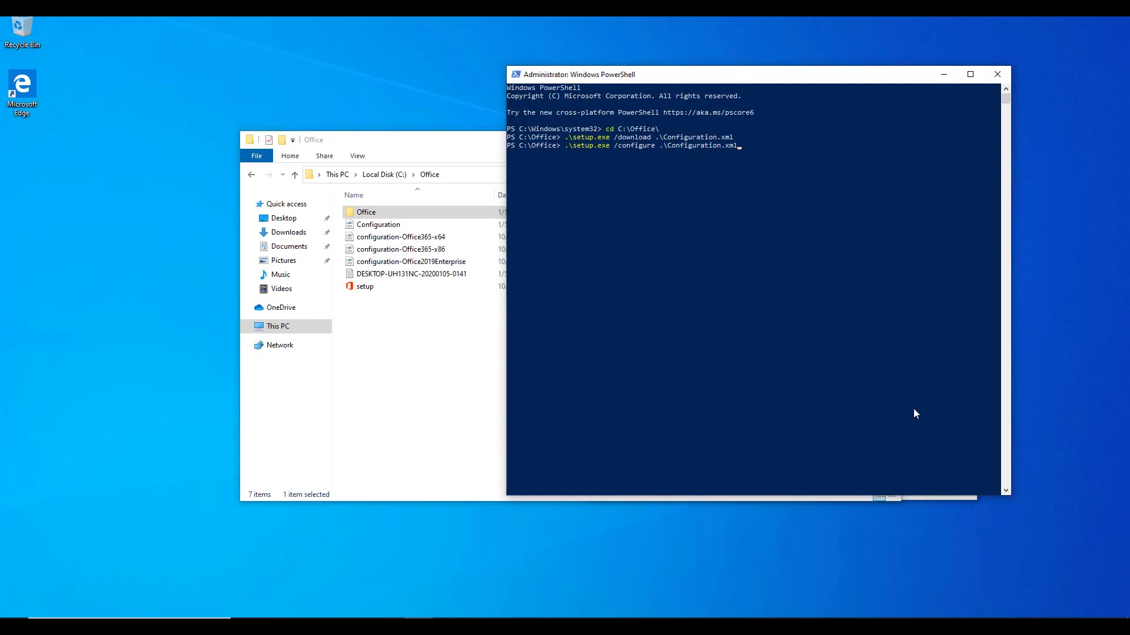
pyautogui.press('Return')
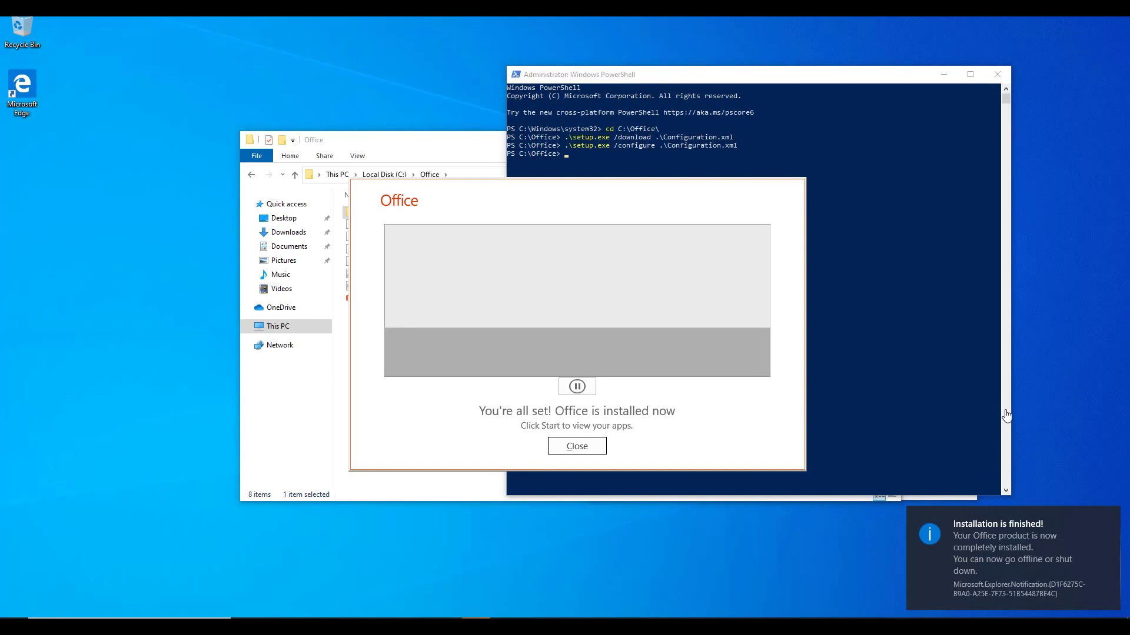
# Step: Close the installer, PowerShell, Task Manager and File Explorer, then expand Start's Recently added list
pyautogui.click(576, 447)
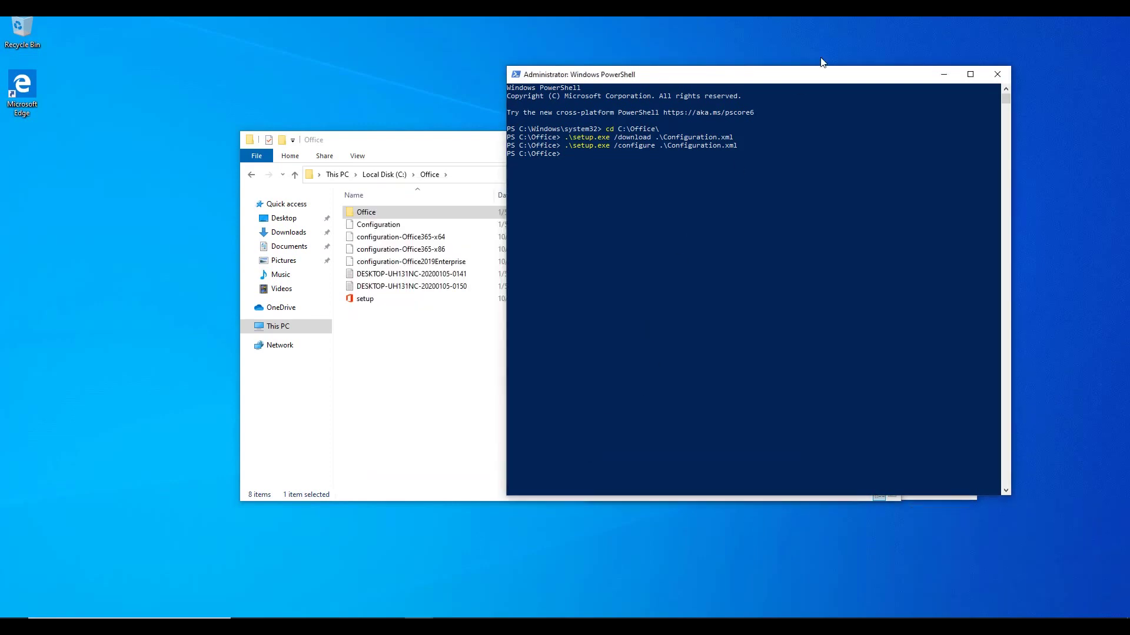
pyautogui.click(997, 76)
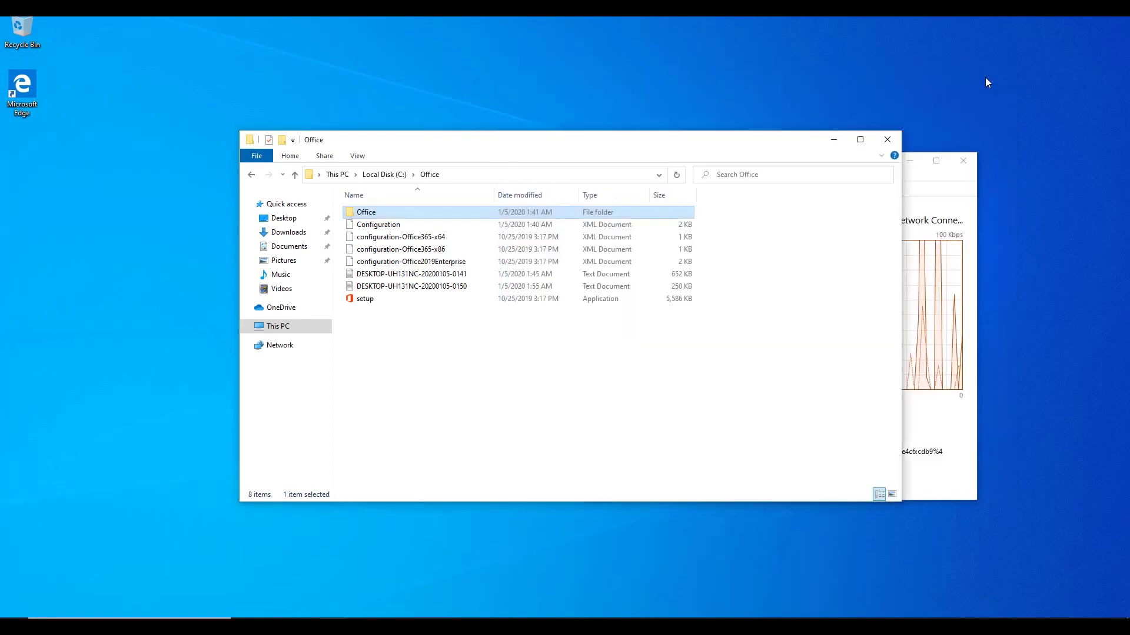
pyautogui.click(966, 168)
pyautogui.click(963, 162)
pyautogui.click(879, 144)
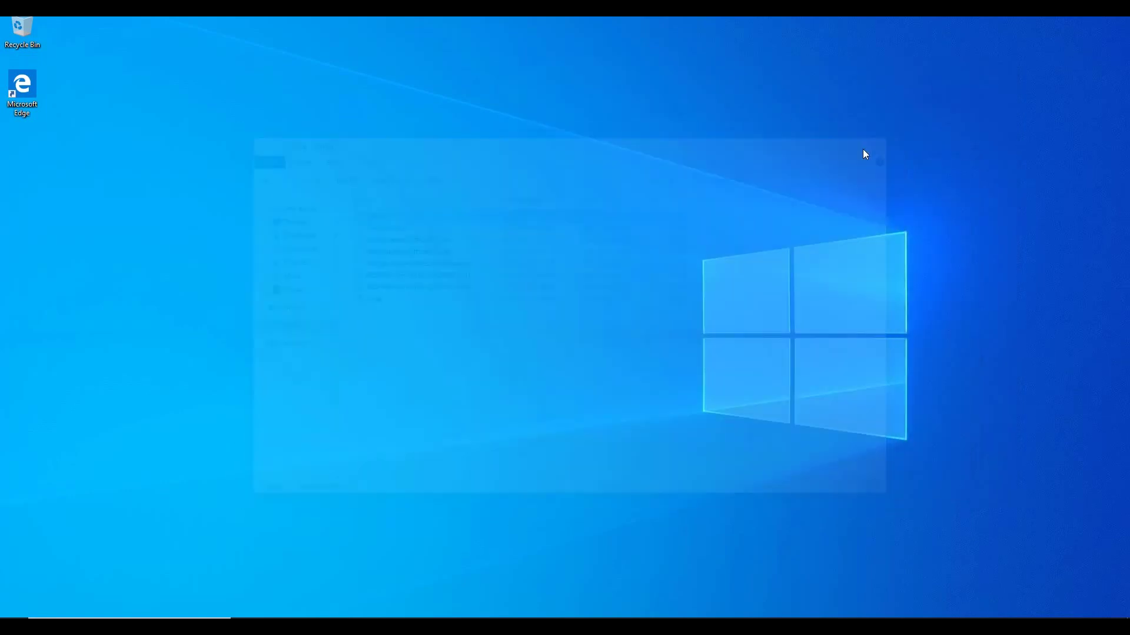
pyautogui.press('super')
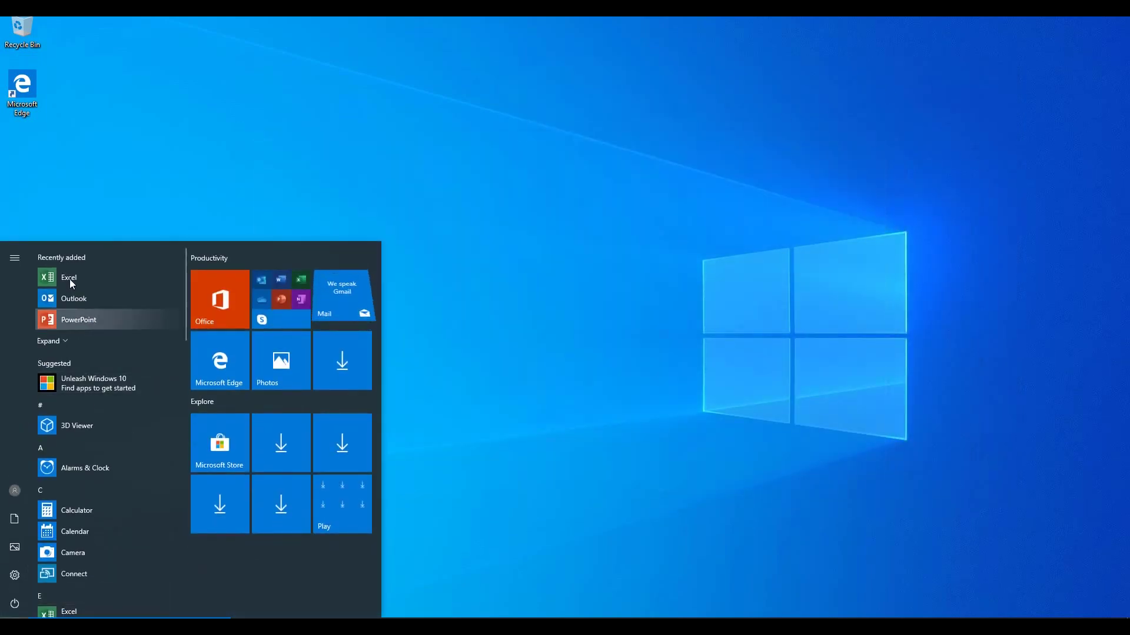
pyautogui.click(94, 340)
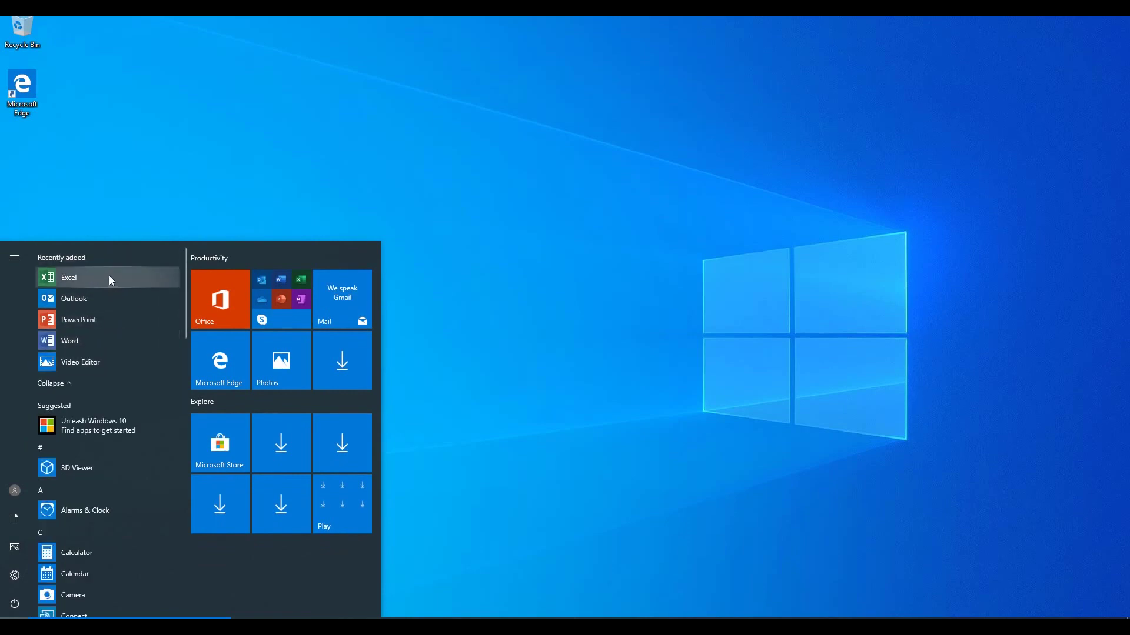
# Step: Launch Word and sign in with the organization account e-mail and password, allowing device-wide use
pyautogui.click(96, 340)
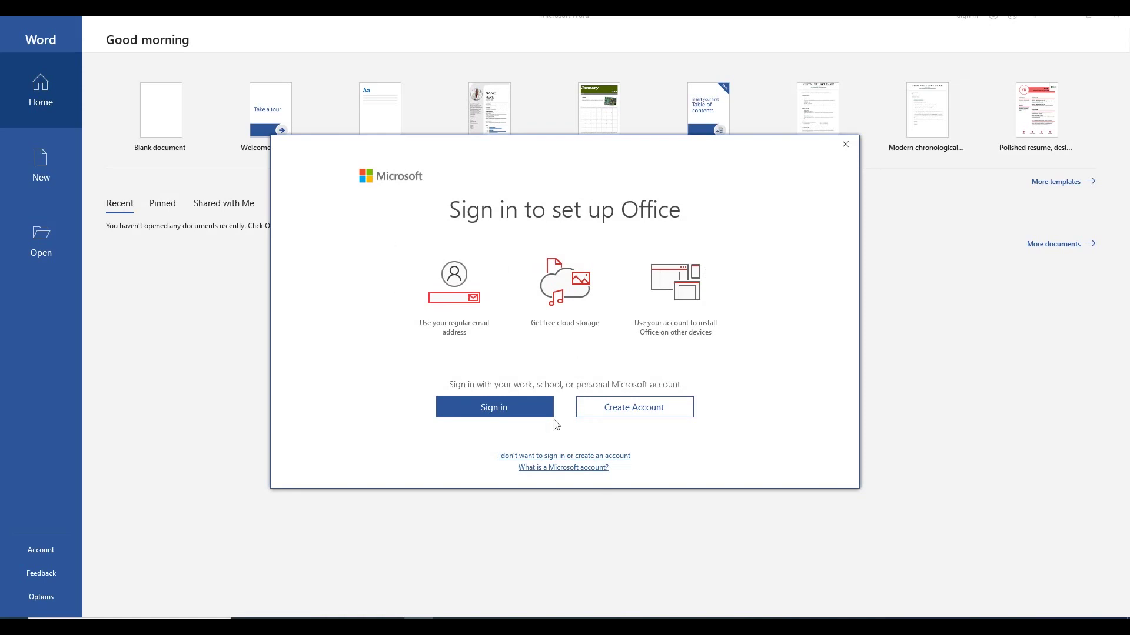
pyautogui.click(511, 415)
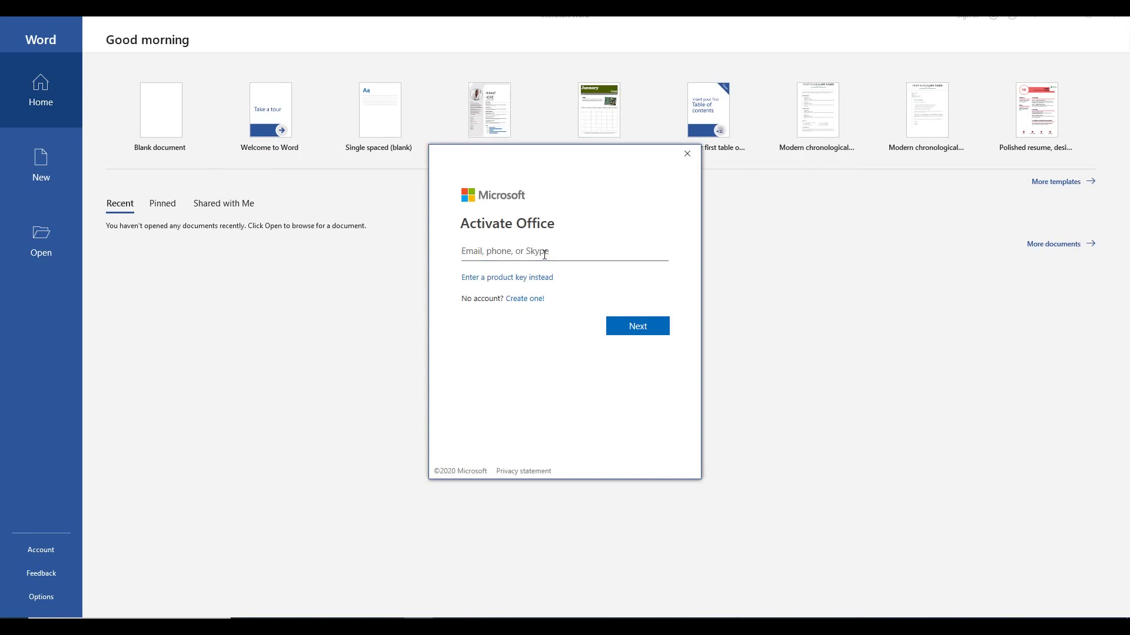
pyautogui.write('user')
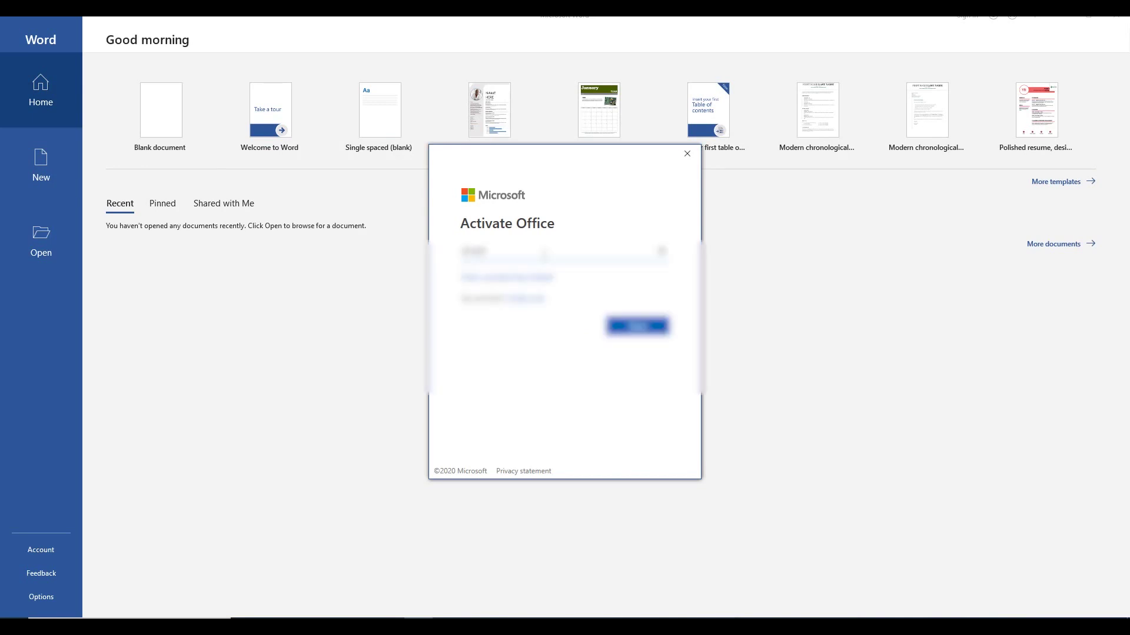
pyautogui.write('@gmail.com')
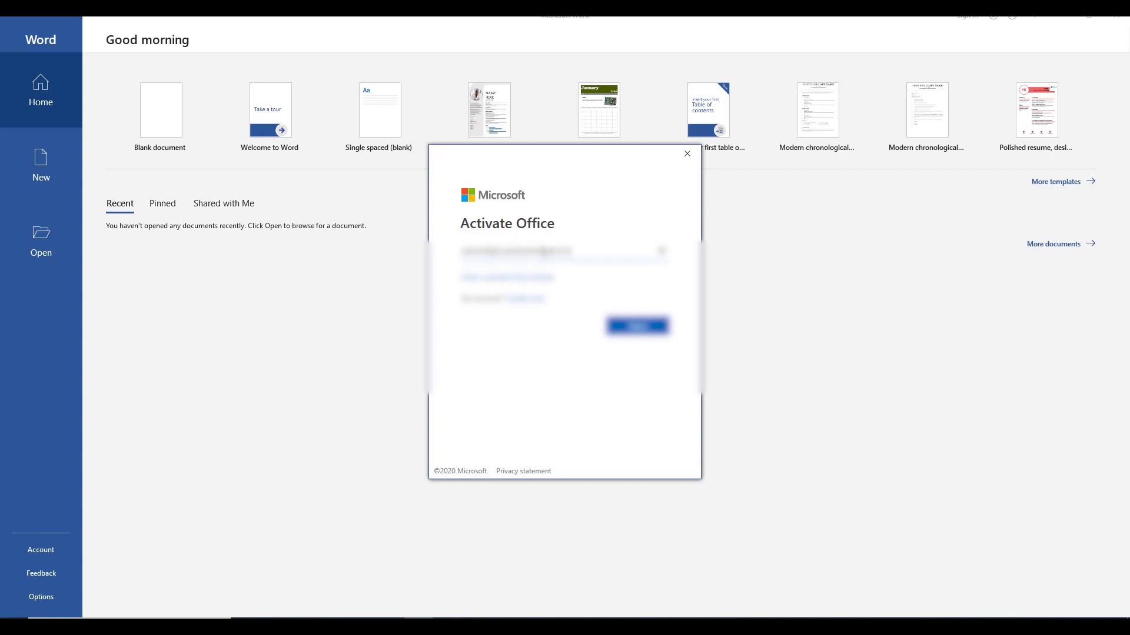
pyautogui.write('onmicrosoft.')
pyautogui.click(637, 325)
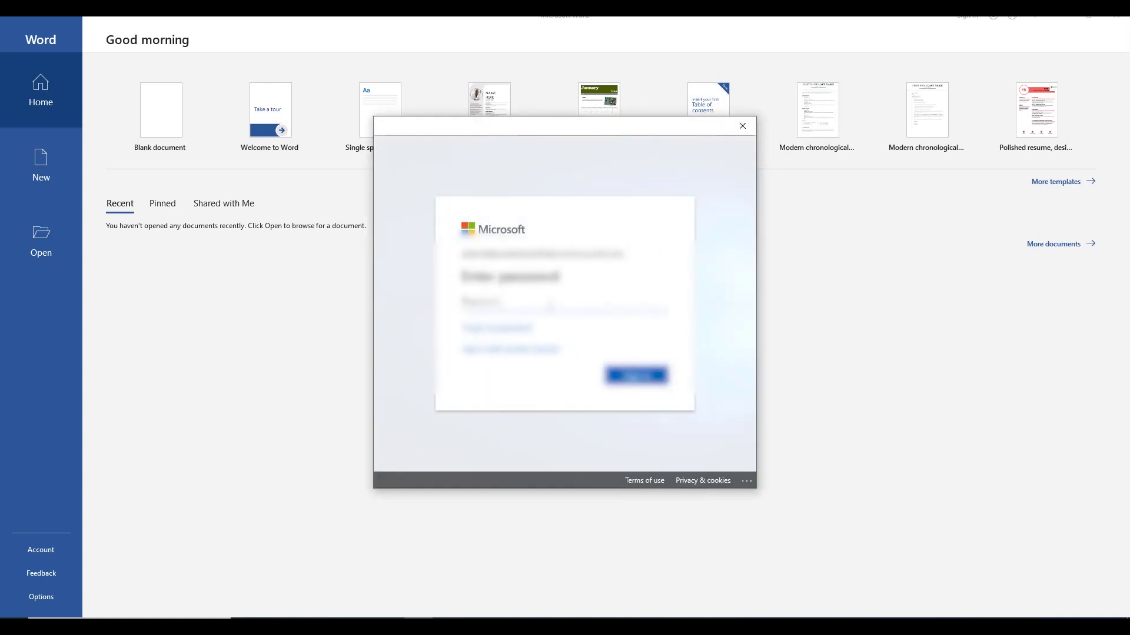
pyautogui.write('•••••••••••••••')
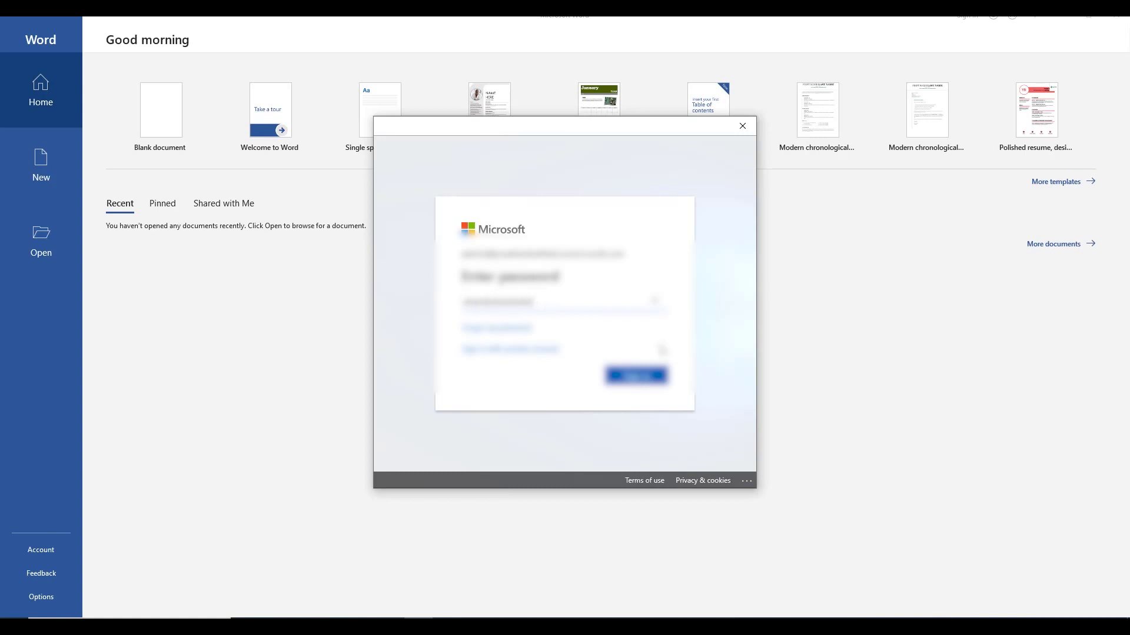
pyautogui.press('Return')
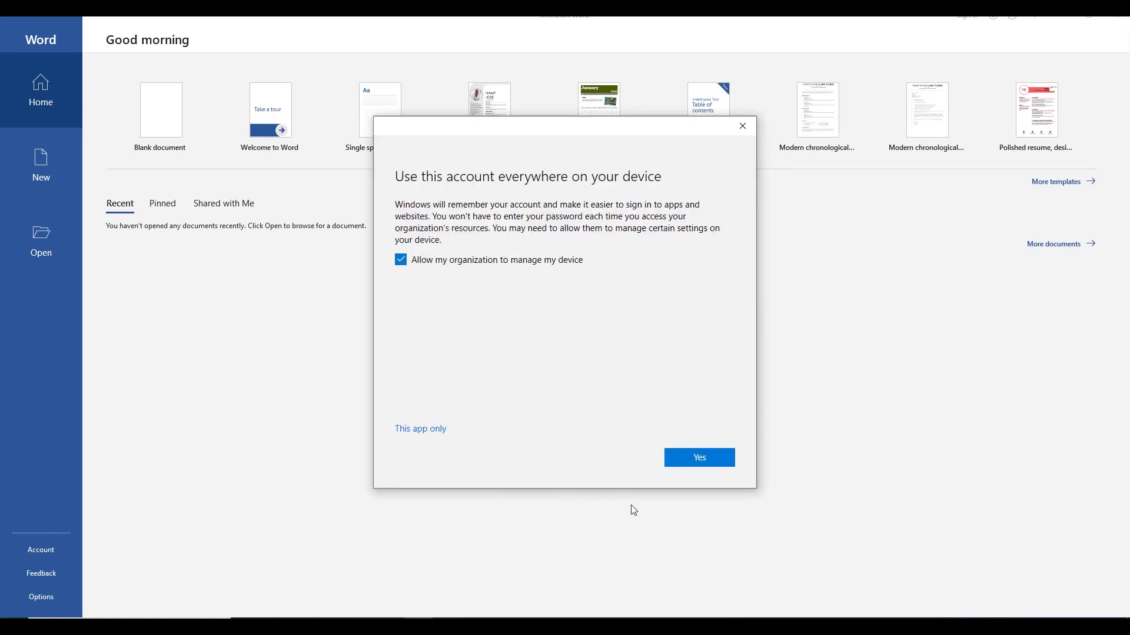
pyautogui.click(701, 464)
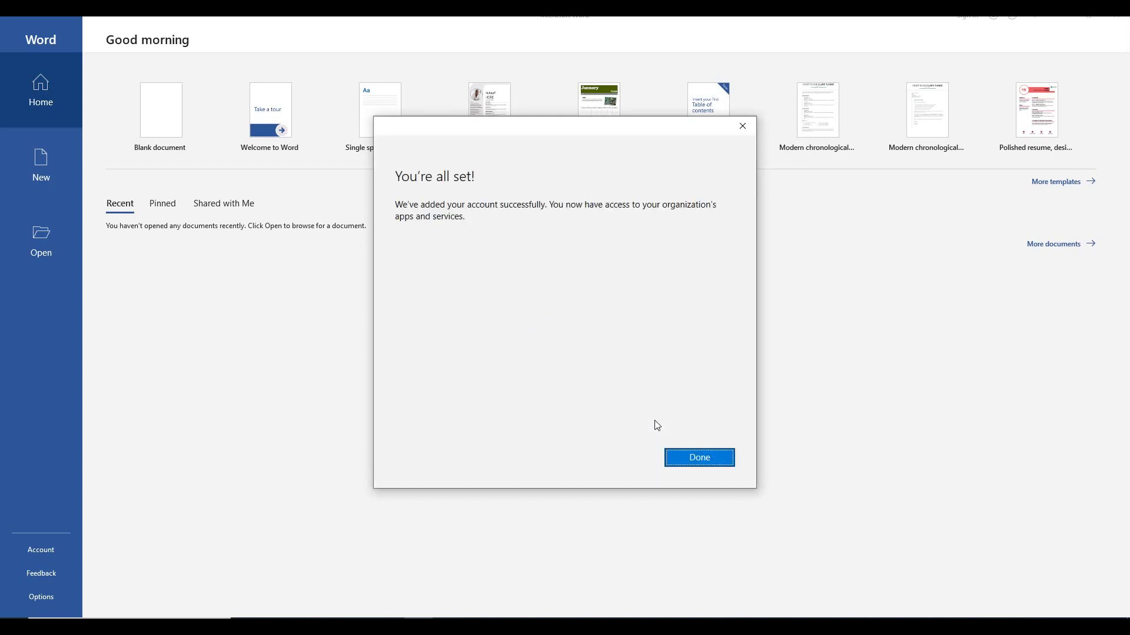
pyautogui.click(698, 460)
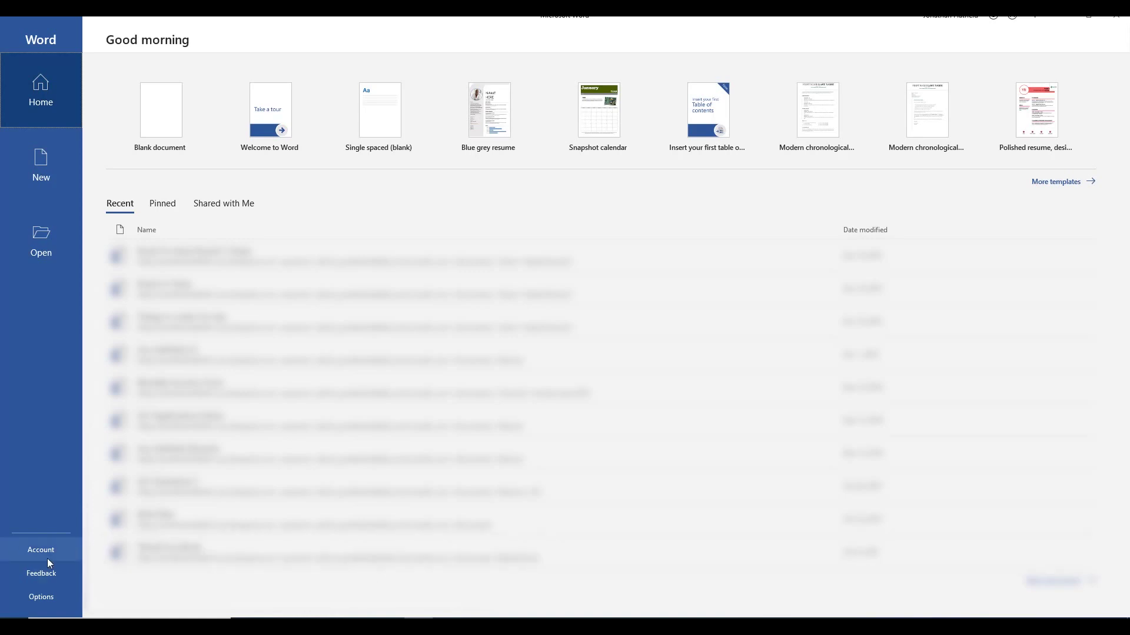
# Step: Check Account product information shows Microsoft Office 365 Business, then return to Word's Home screen
pyautogui.click(44, 550)
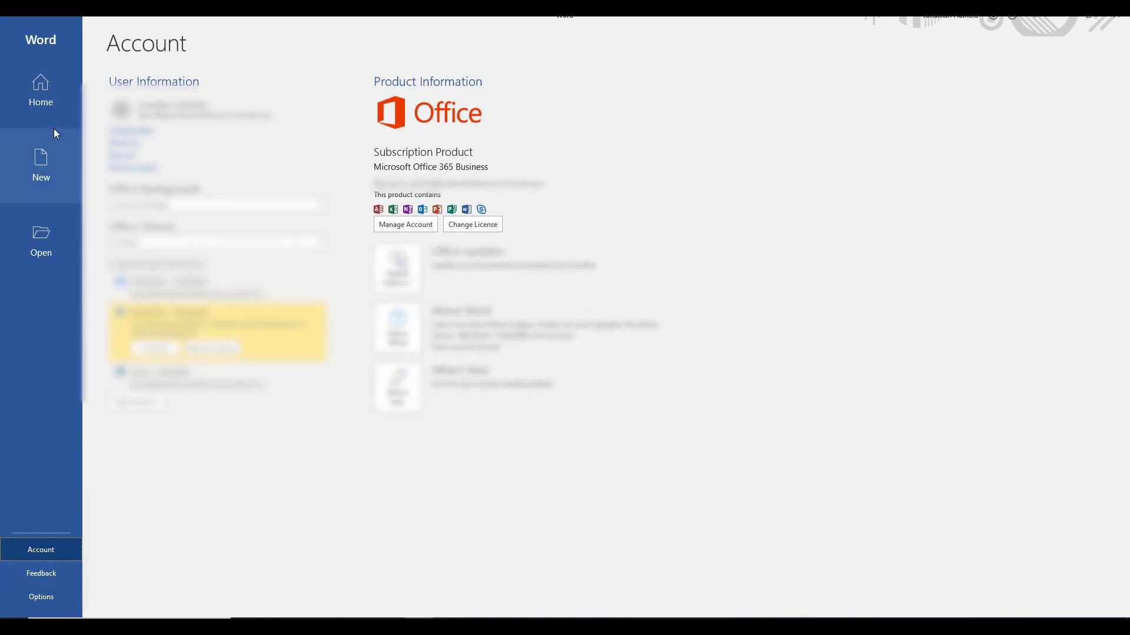
pyautogui.click(54, 101)
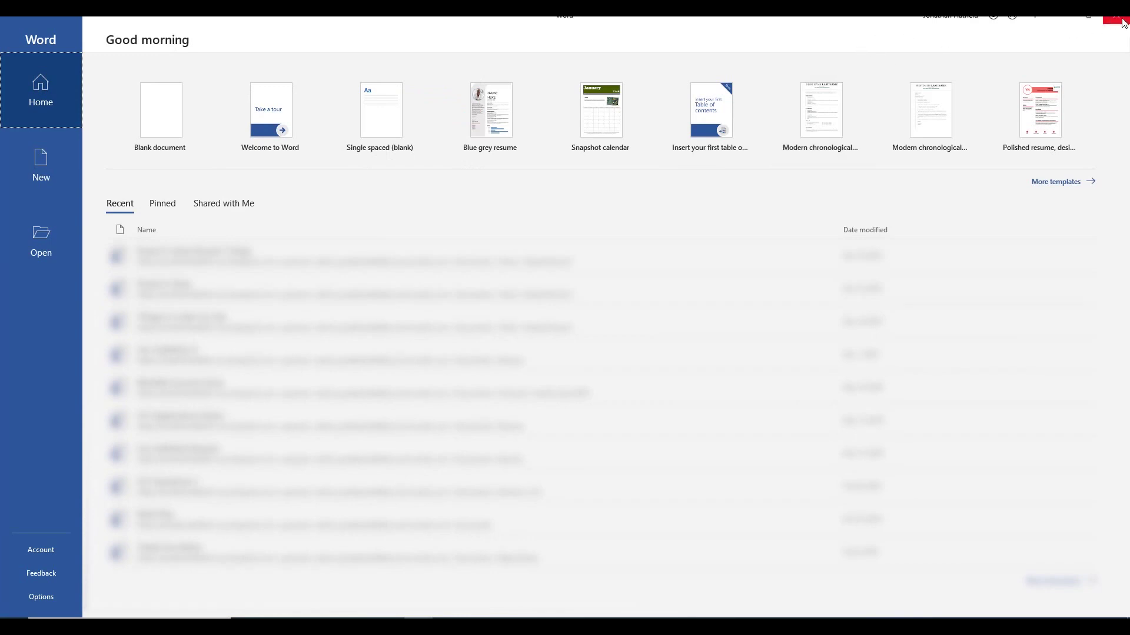
pyautogui.hotkey('alt', 'F4')
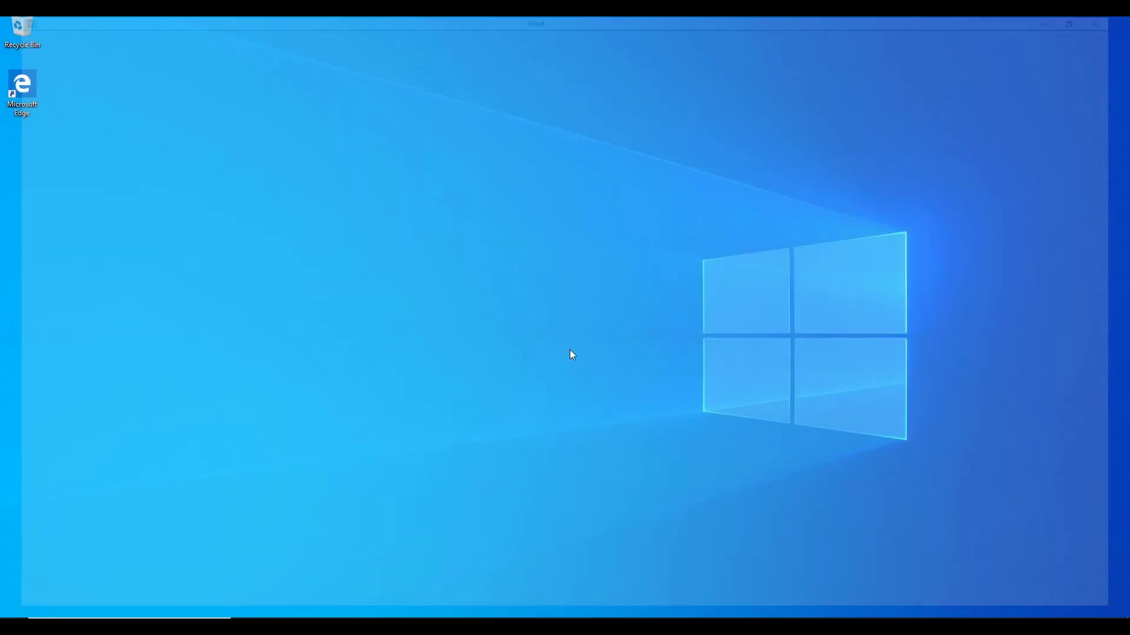